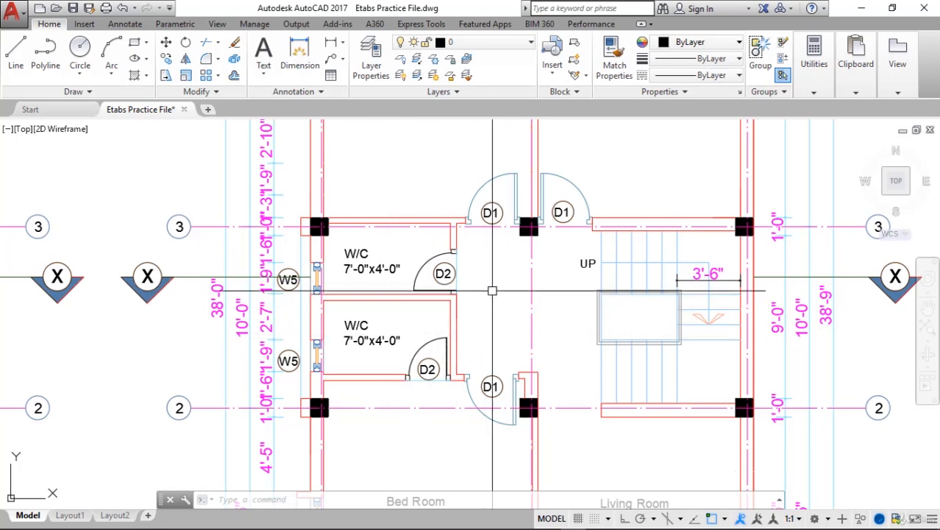
Examine the ground, first and second floor plans, focusing on the walls around the W/C rooms and staircase.
middle_click_drag(491, 290, 481, 266)
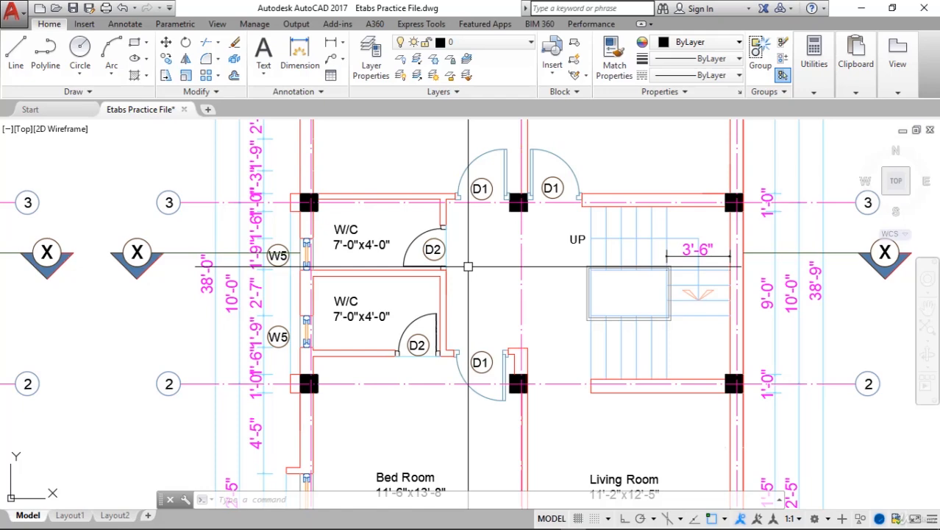
scroll(468, 266, "down", 2)
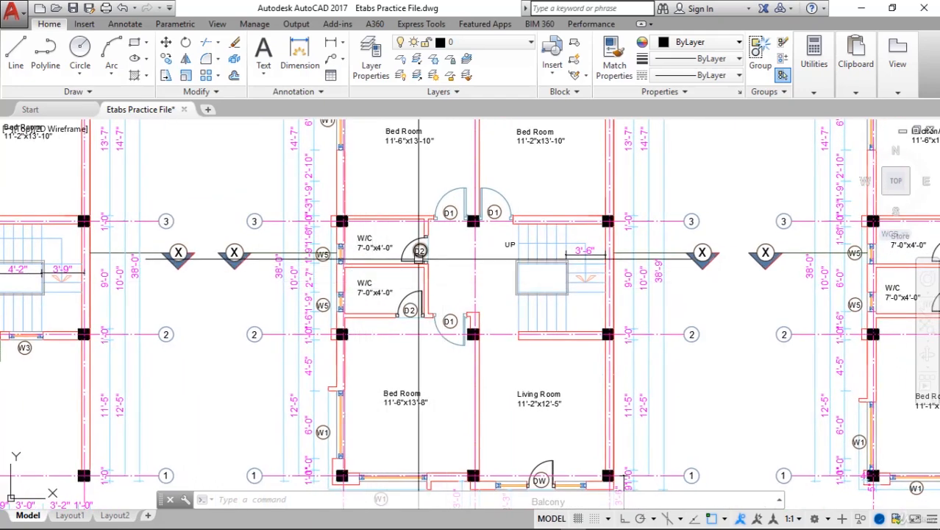
scroll(448, 279, "down", 3)
scroll(441, 272, "up", 3)
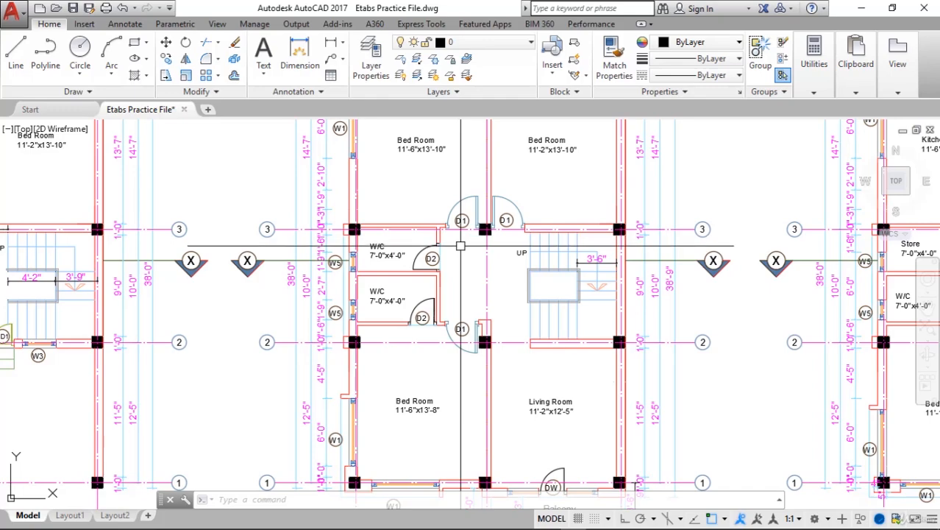
scroll(486, 264, "up", 3)
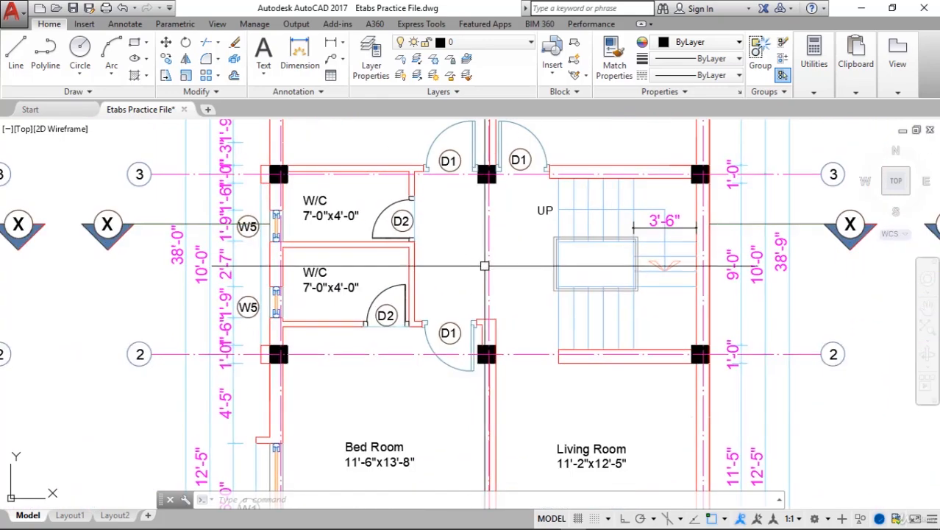
scroll(486, 266, "down", 6)
scroll(485, 265, "down", 2)
scroll(273, 278, "up", 4)
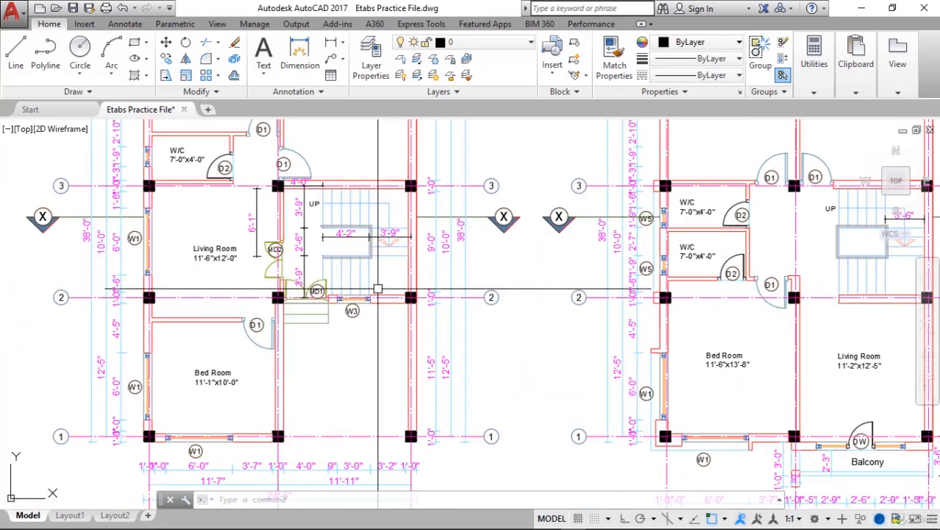
scroll(305, 197, "down", 3)
scroll(444, 247, "up", 3)
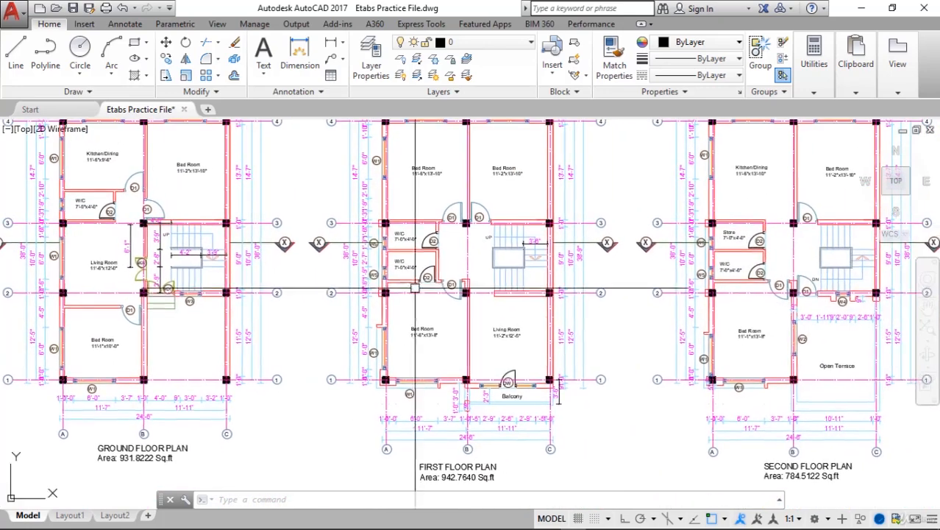
scroll(444, 248, "up", 4)
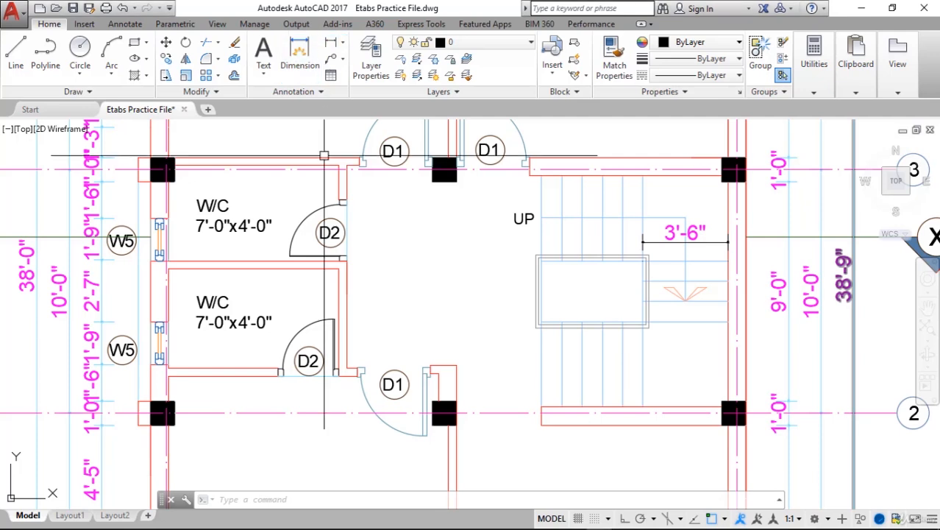
Add a horizontal linear dimension along the first-floor wall below the lower W/C, from the outer wall to the wall beyond door D1.
left_click(335, 42)
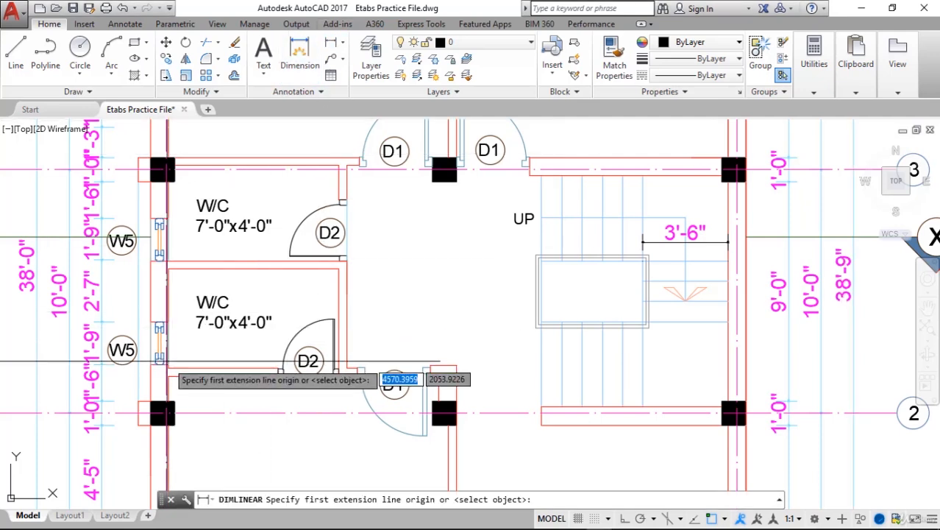
left_click(169, 377)
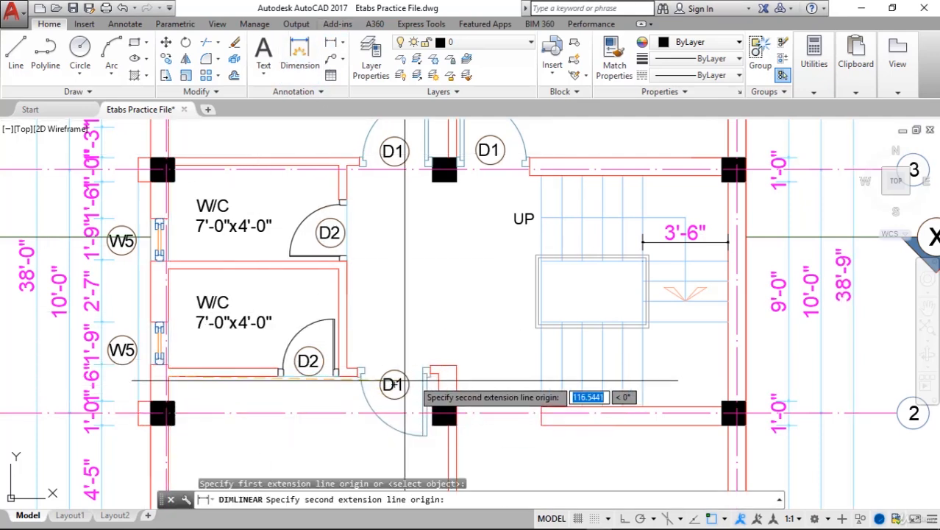
left_click(439, 378)
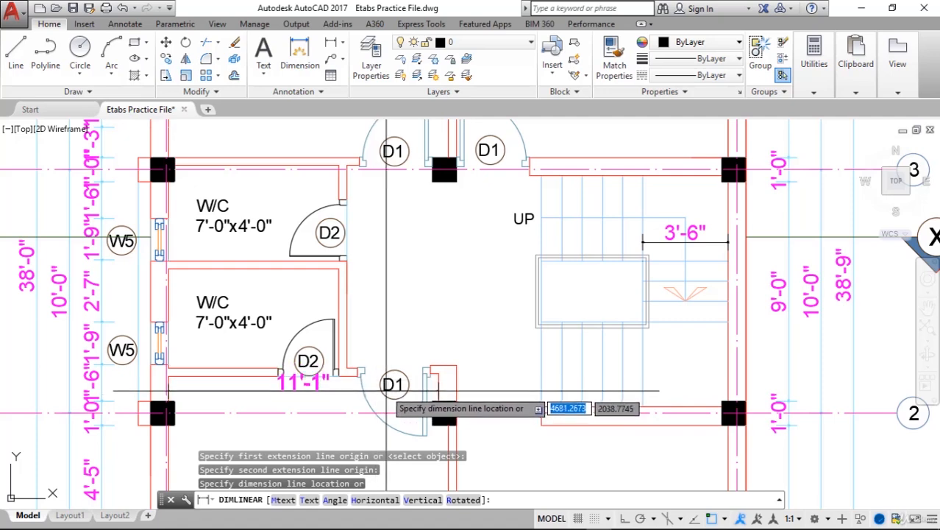
left_click(326, 403)
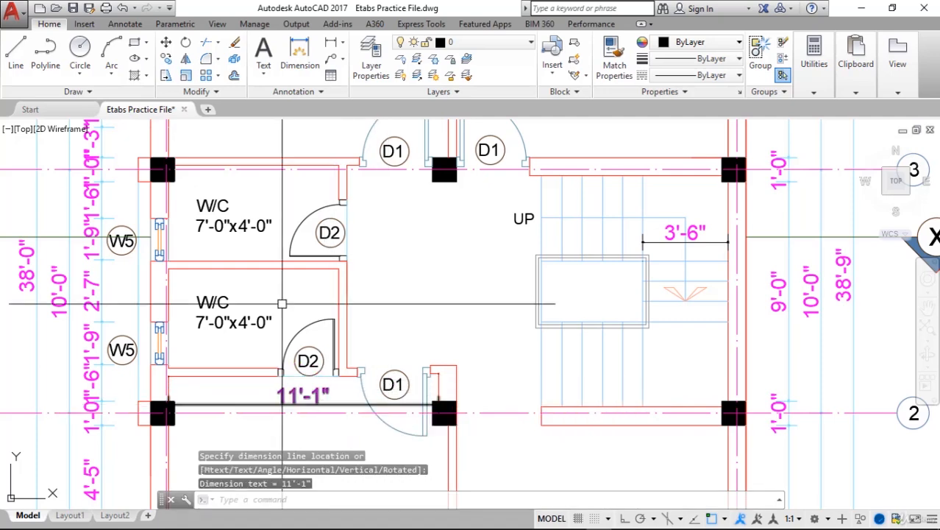
Dimension the partition wall between the two first-floor W/C rooms, placing the dimension inside the lower W/C.
left_click(332, 48)
left_click(168, 268)
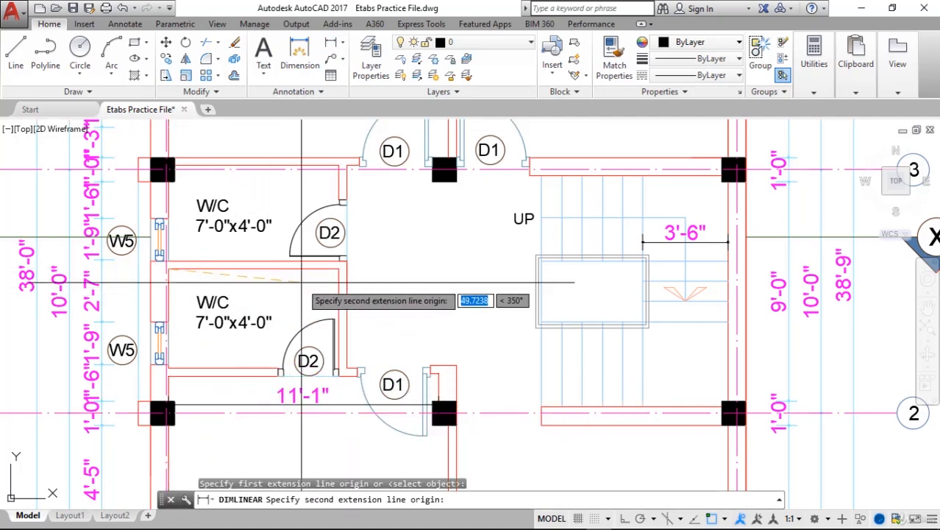
left_click(339, 269)
left_click(312, 289)
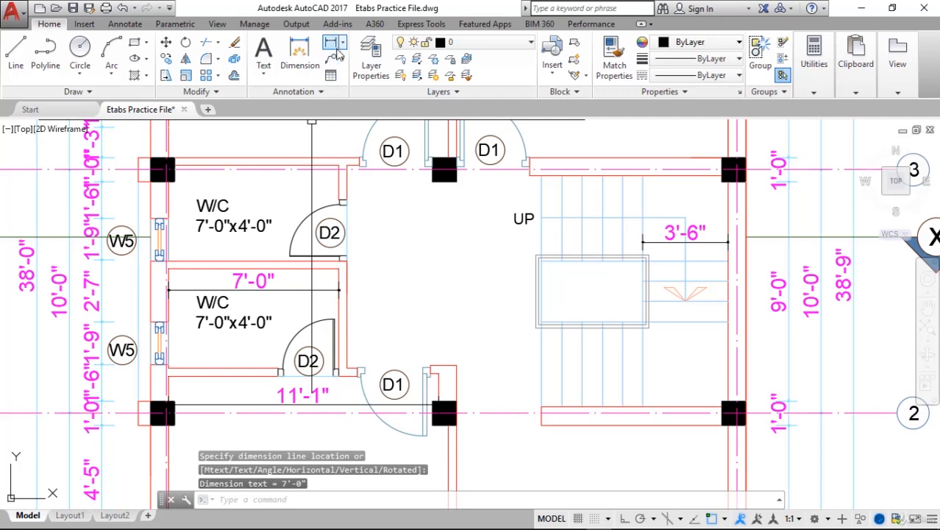
Dimension the clear distance between the two column faces on grid 3 above the upper W/C.
left_click(331, 44)
left_click(175, 169)
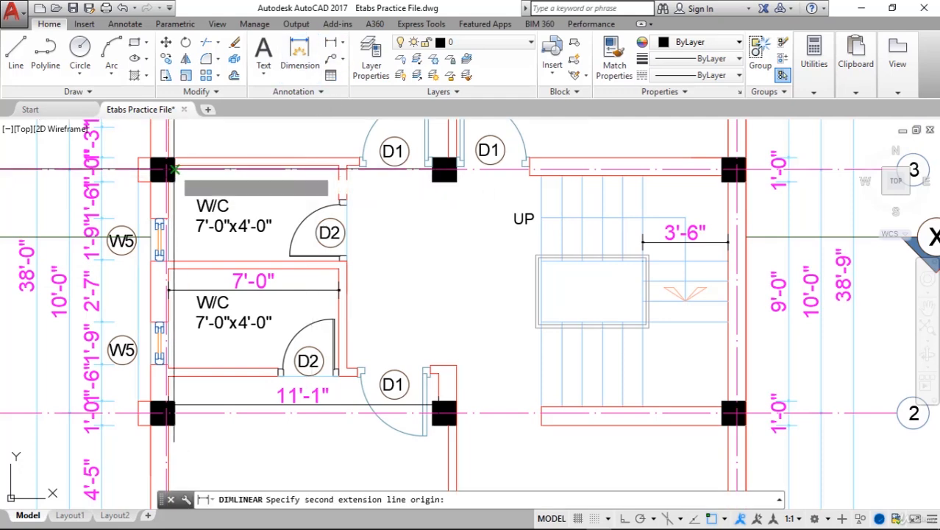
left_click(434, 170)
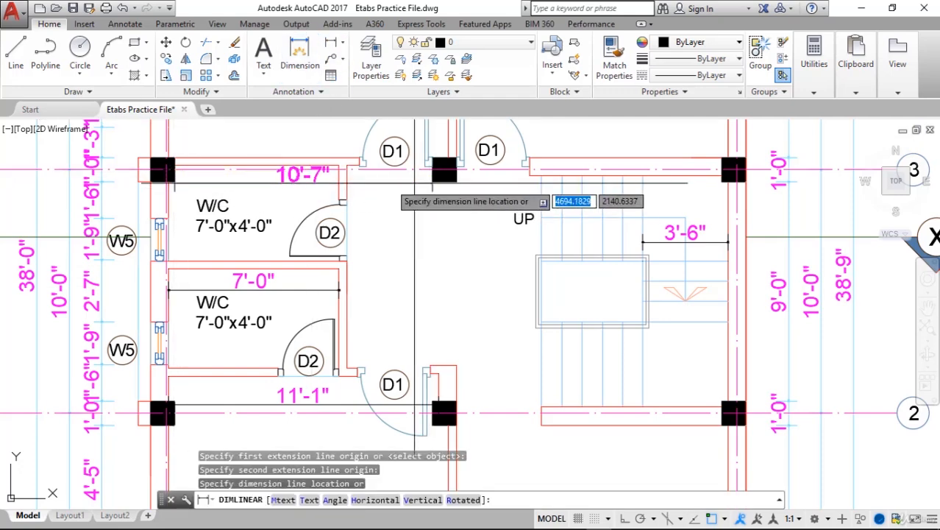
left_click(317, 192)
Add a vertical linear dimension along the W/C rooms' corridor-side wall, placing it in the corridor.
left_click(332, 44)
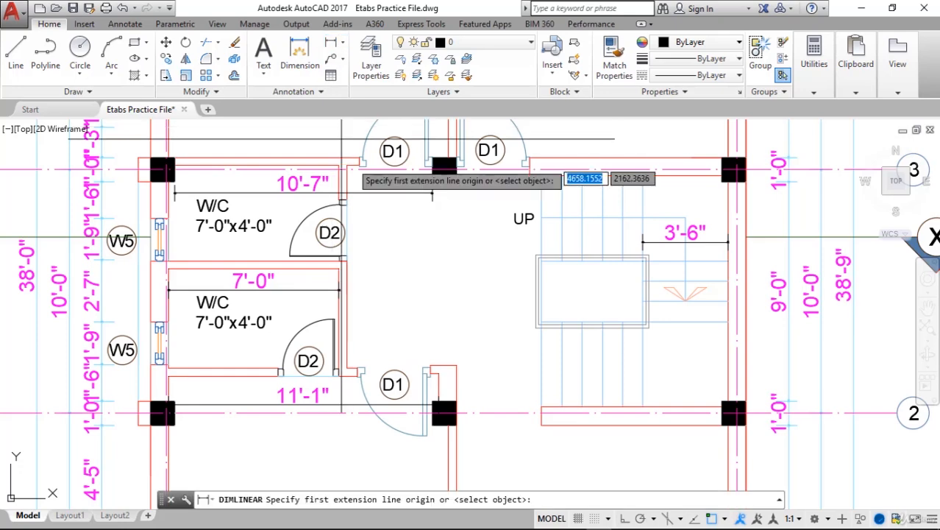
left_click(360, 369)
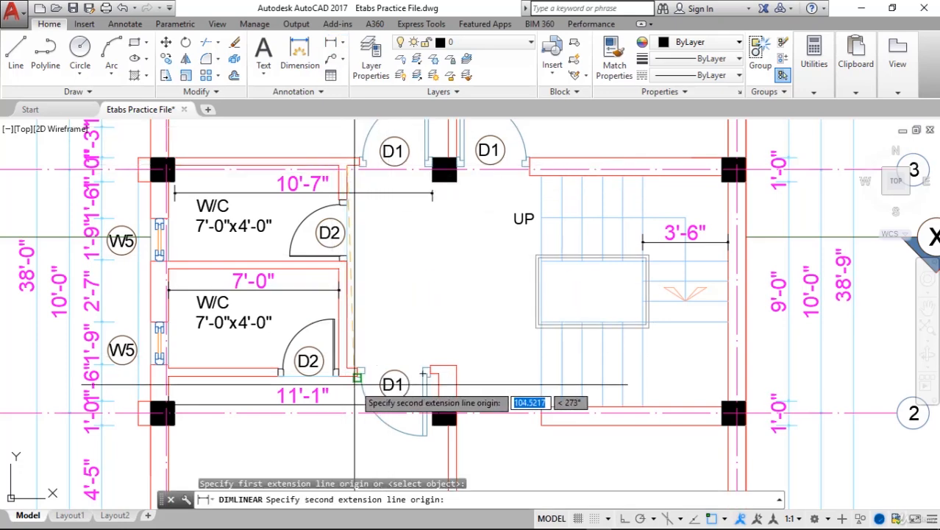
left_click(347, 368)
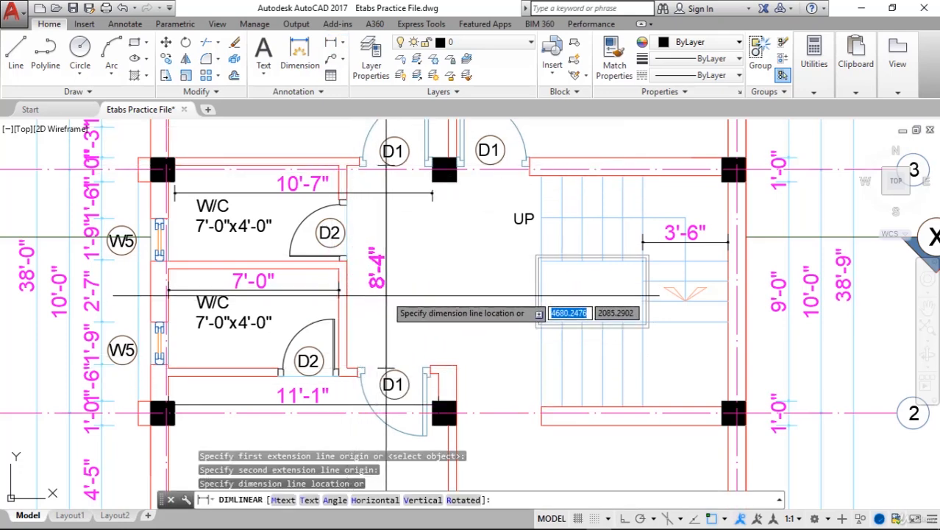
left_click(389, 293)
scroll(311, 251, "down", 3)
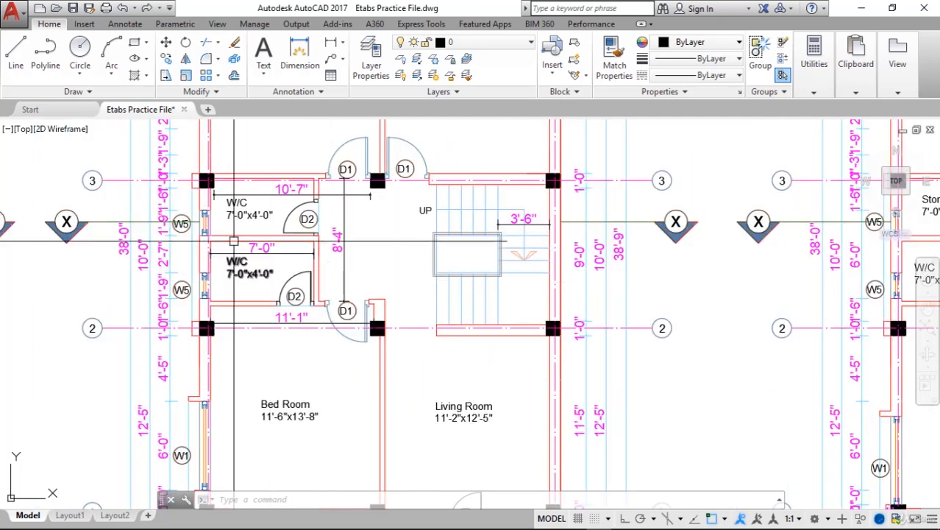
Switch to the calculator and total the wall lengths in feet as 11+7+8+5÷12.
left_click(497, 520)
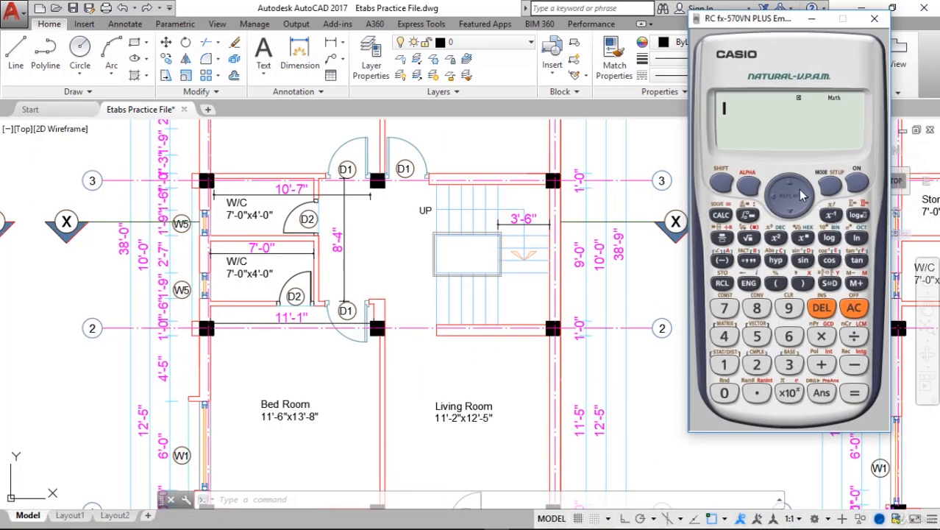
type("+7+8+5")
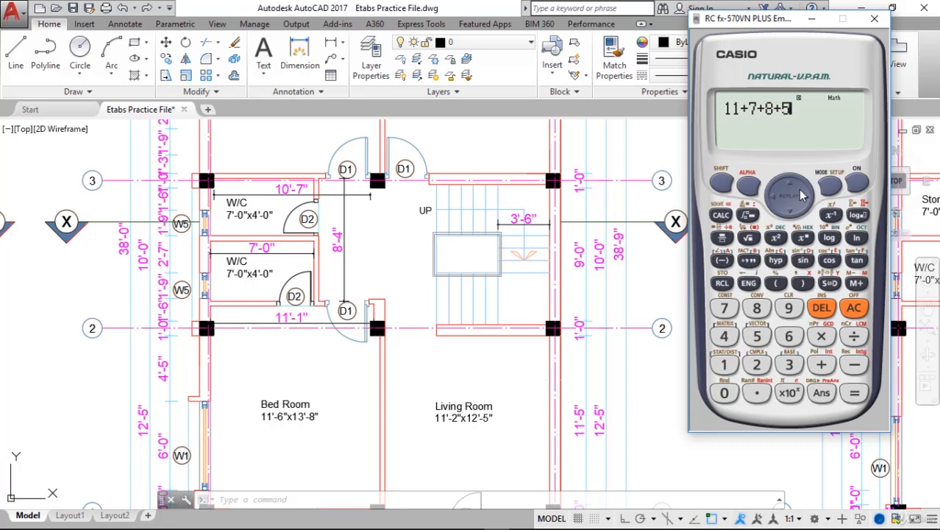
type("/")
key("Return")
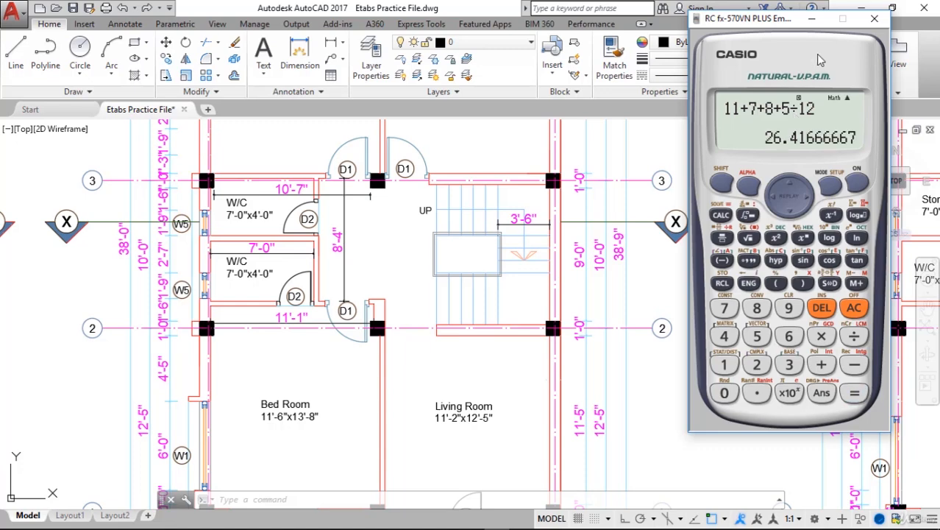
Divide the total by 3.281 to convert it to metres and store the result in variable A.
key("slash")
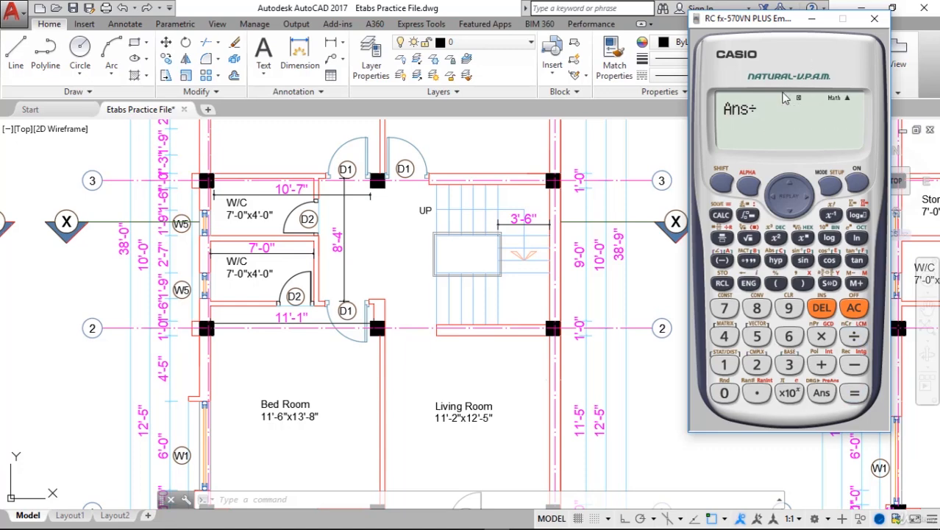
type("3000")
key("Return")
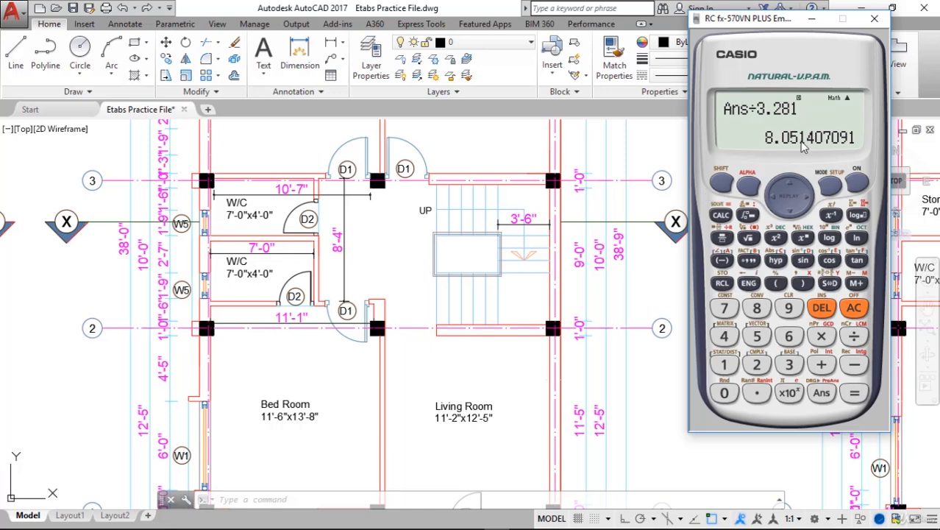
left_click(723, 184)
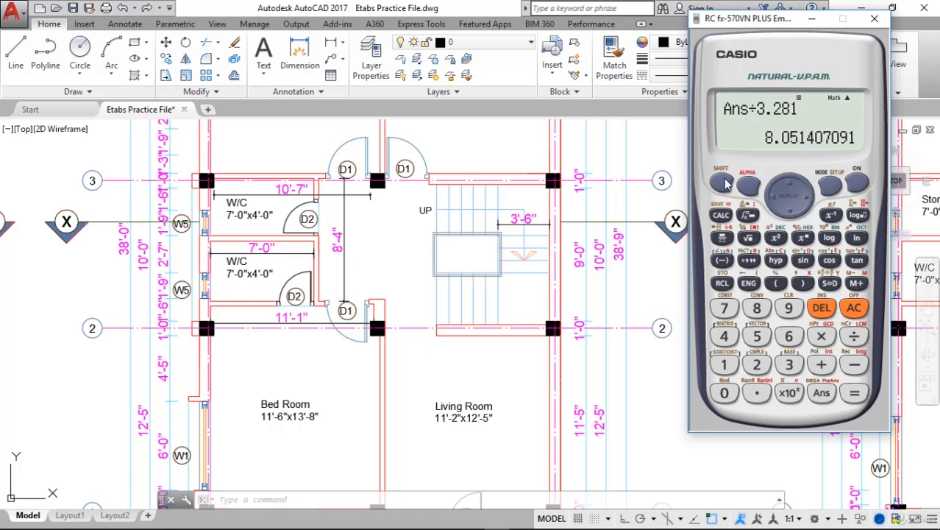
left_click(724, 285)
left_click(724, 261)
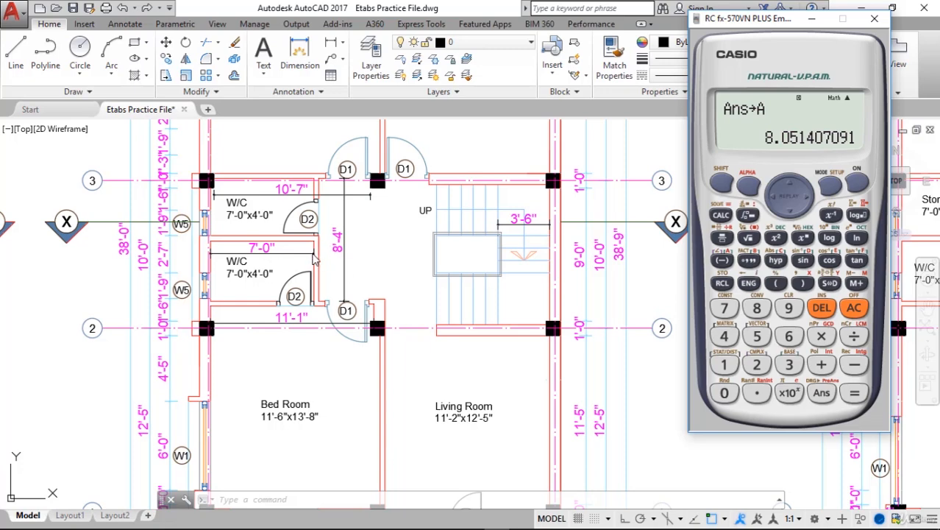
Return to the AutoCAD drawing and erase the temporary dimensions around the first-floor W/C rooms.
left_click(370, 247)
scroll(370, 248, "down", 6)
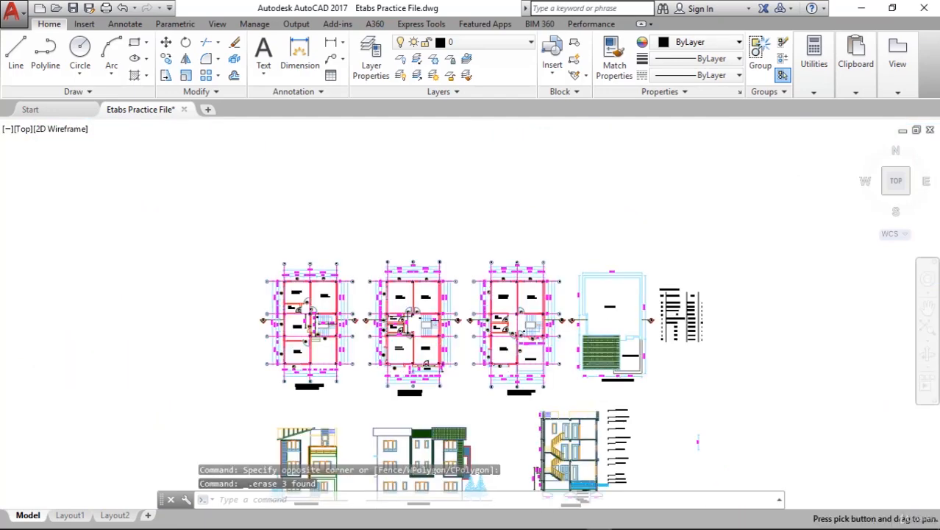
In the building section, dimension the clear height from the first floor slab's top to the second floor slab's underside, beside the outer wall.
mouse_move(565, 450)
middle_mouse_down()
mouse_move(514, 347)
mouse_move(340, 269)
mouse_move(525, 395)
mouse_move(555, 440)
middle_mouse_up()
scroll(614, 478, "up", 8)
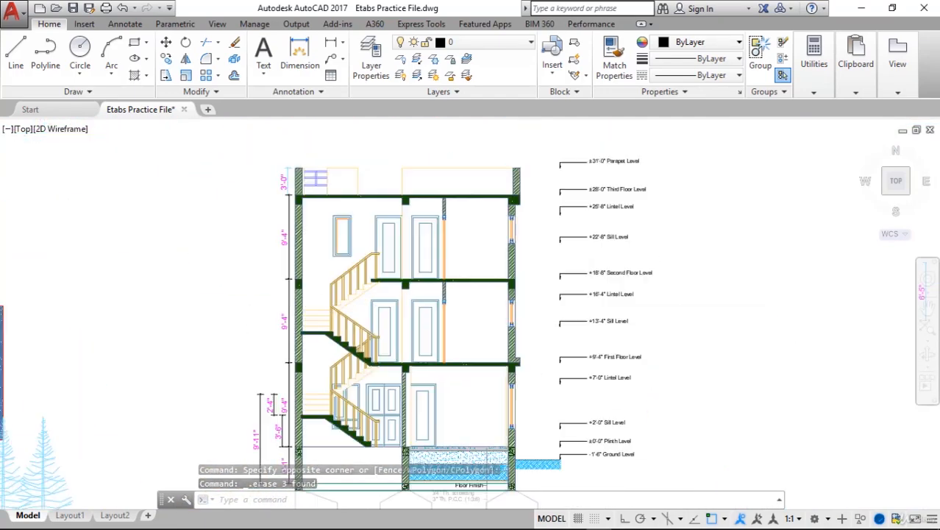
left_click(331, 43)
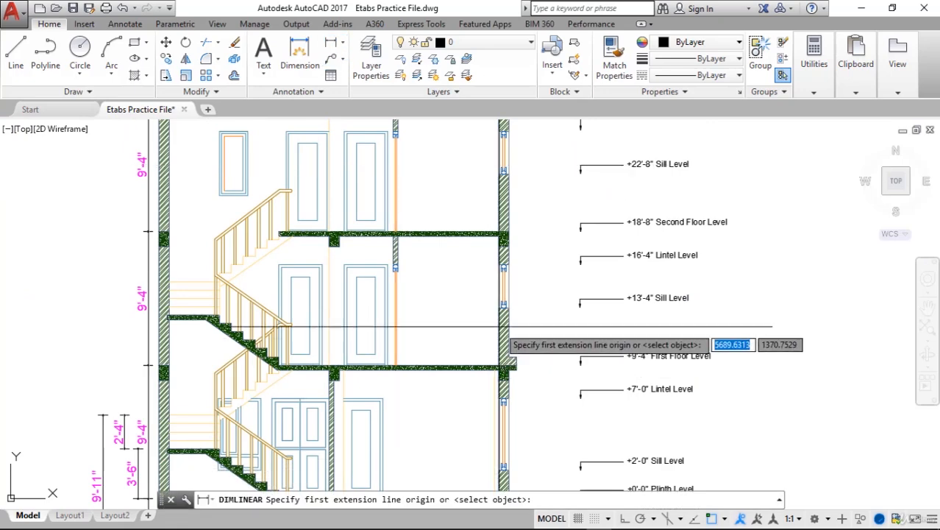
scroll(500, 331, "up", 3)
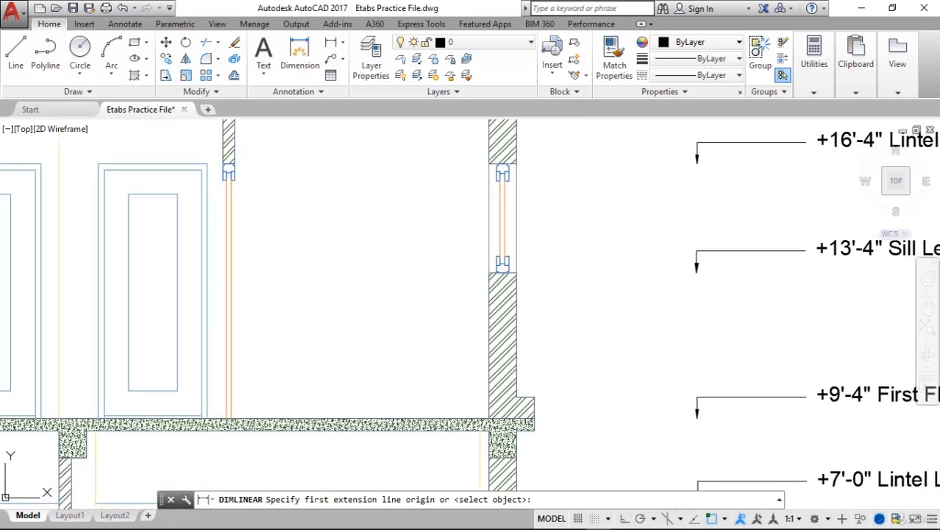
left_click(490, 420)
middle_click_drag(584, 207, 619, 410)
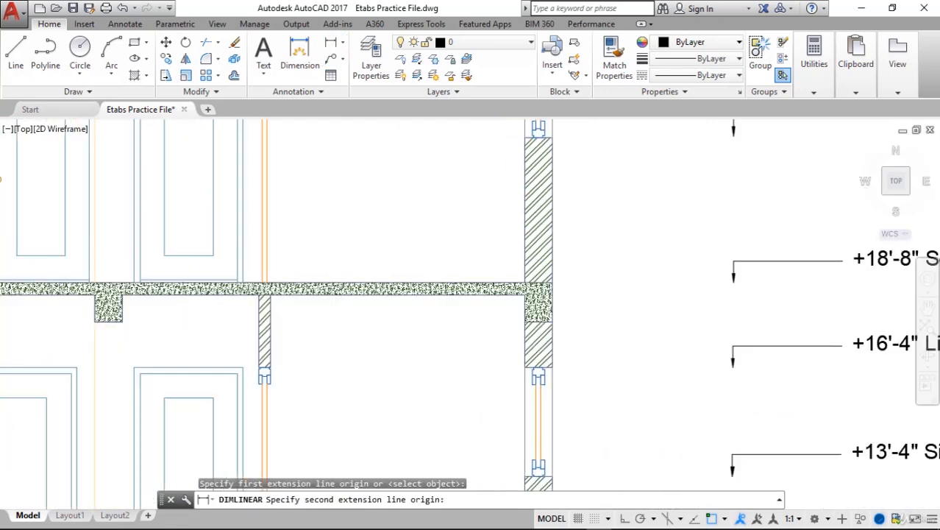
left_click(525, 295)
middle_click_drag(602, 346, 566, 243)
left_click(625, 316)
scroll(572, 473, "down", 2)
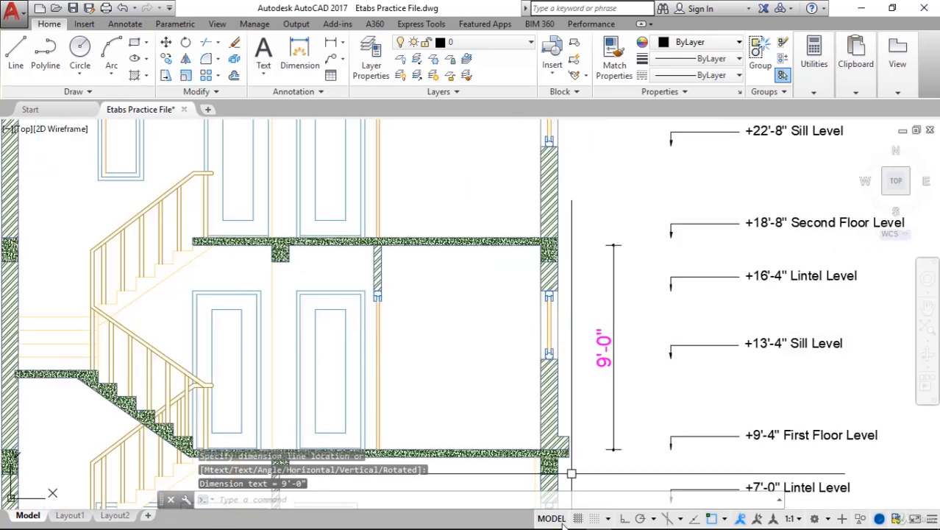
Switch to the calculator and convert the 9 ft wall height to metres by dividing by 3.281.
left_click(504, 527)
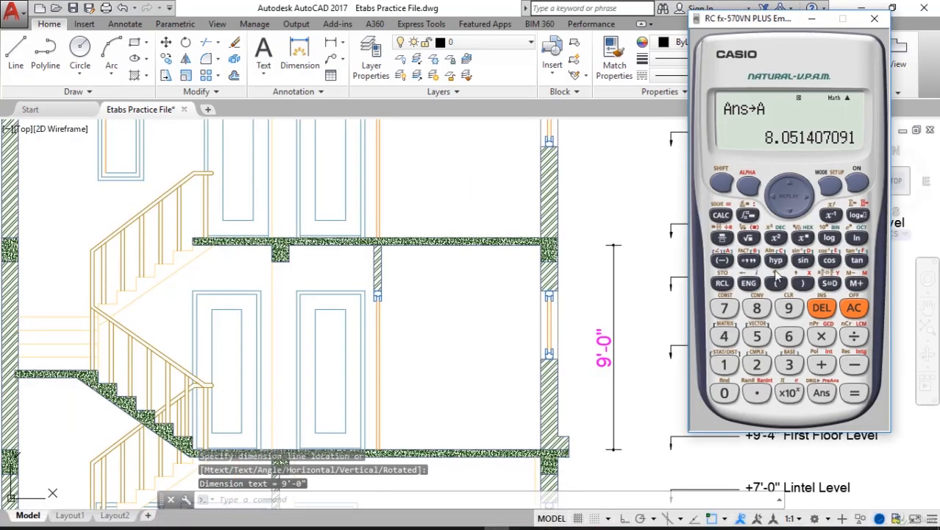
left_click(790, 310)
left_click(844, 337)
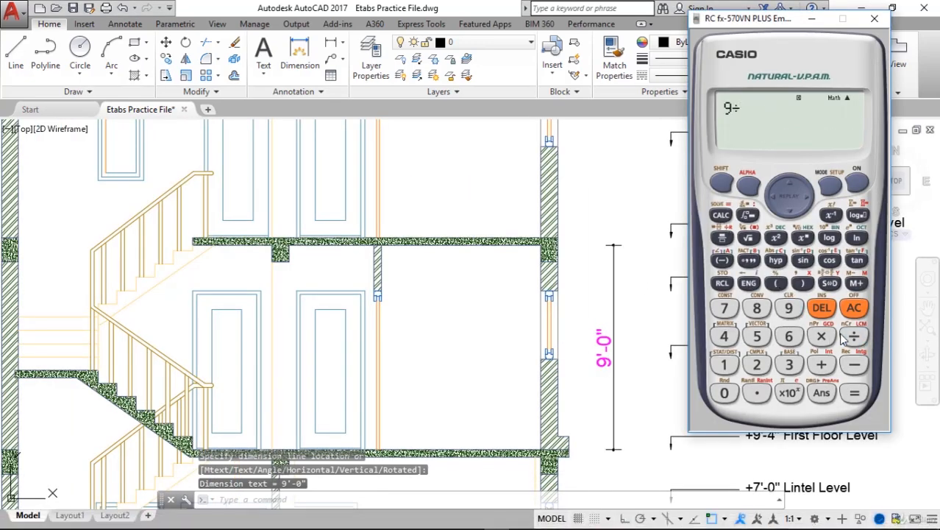
type("3.281")
key("Return")
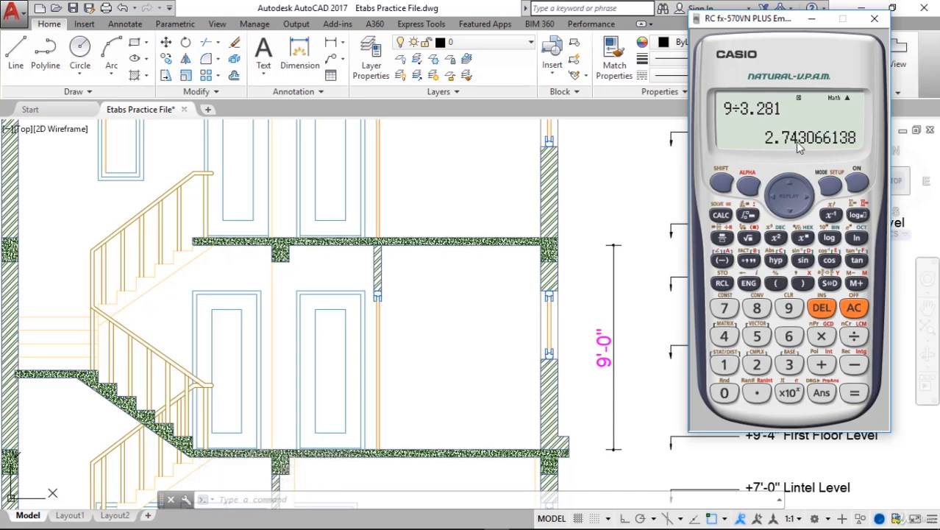
Multiply the wall length stored in variable A by the 2.74 m height and 0.11 m thickness.
left_click(750, 187)
left_click(723, 261)
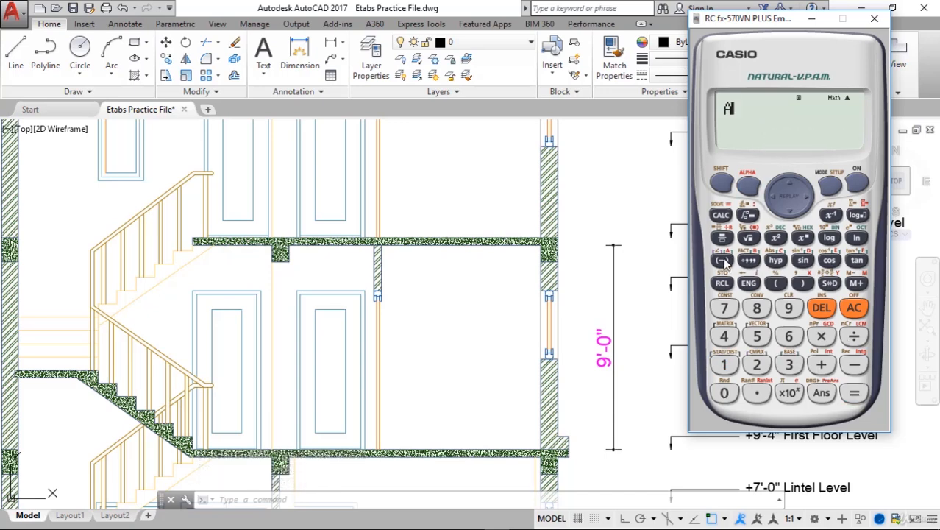
left_click(821, 336)
type("2.74")
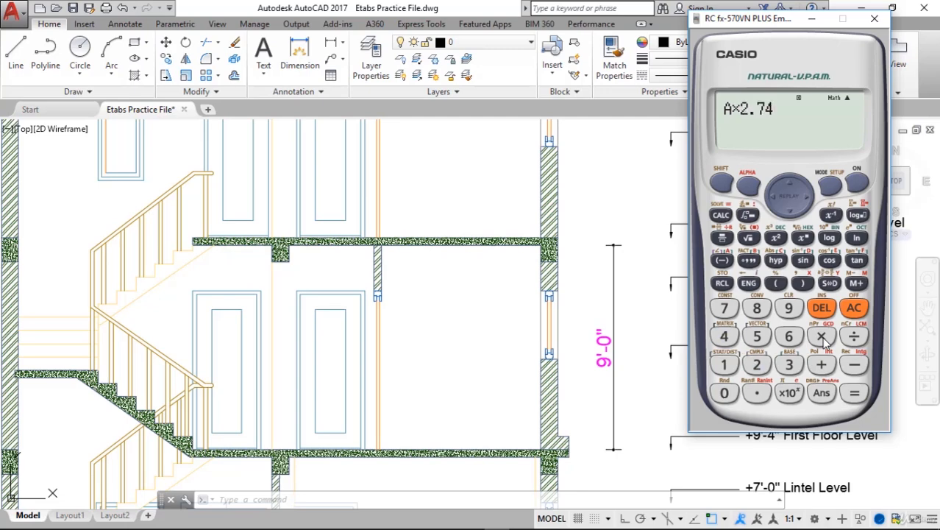
left_click(822, 336)
type("0.11")
key("Return")
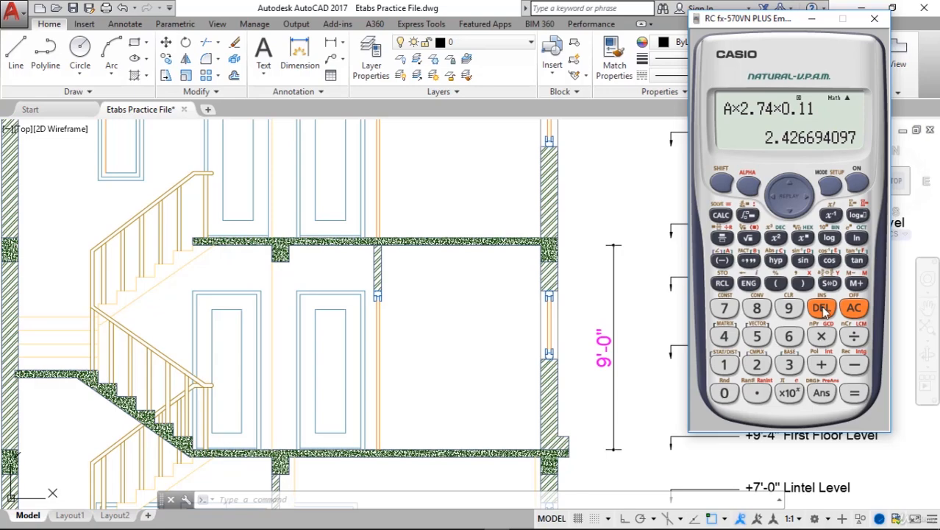
Bring the first-floor plan's W/C area into view in AutoCAD and multiply the calculator's wall volume by 0.7.
left_click(448, 290)
scroll(447, 290, "down", 8)
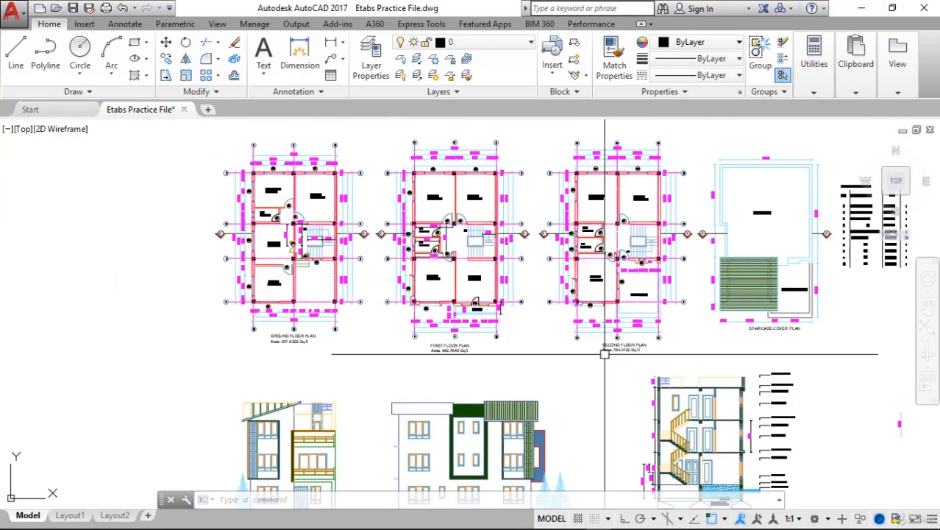
scroll(616, 236, "up", 6)
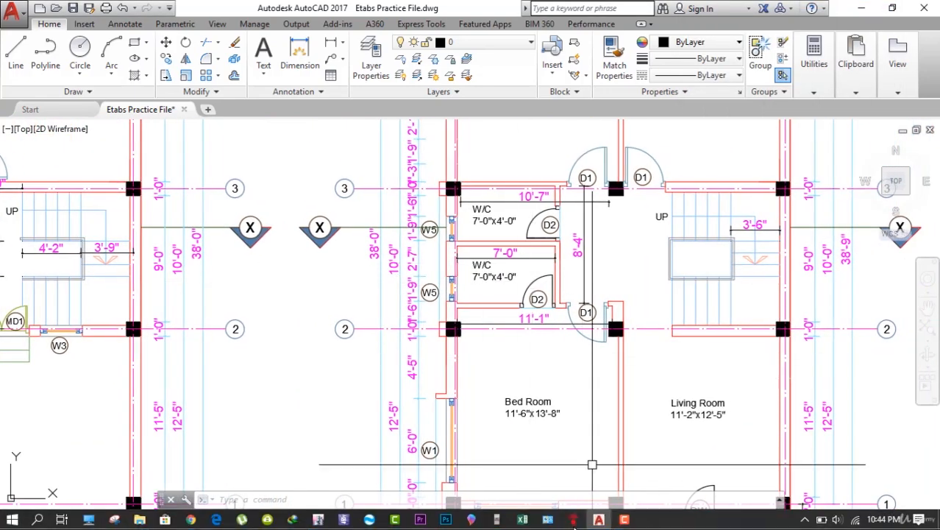
left_click(497, 520)
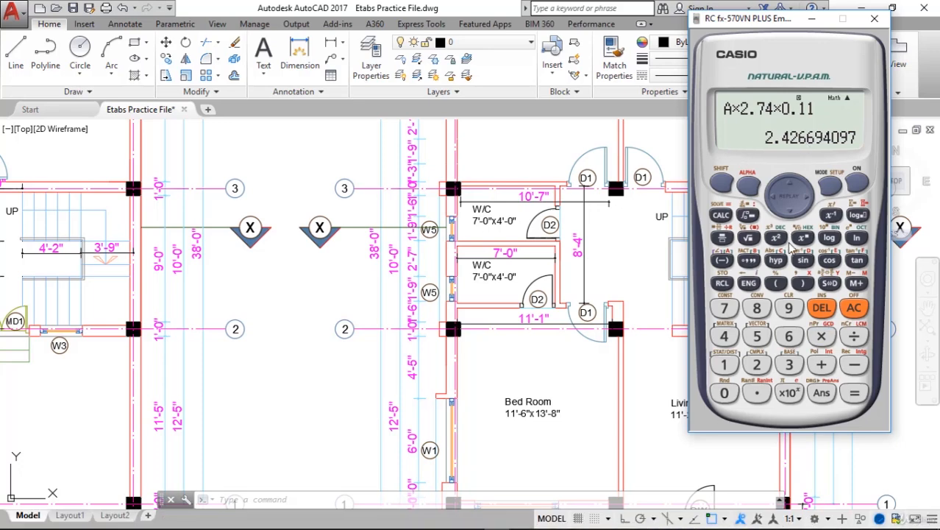
key("asterisk")
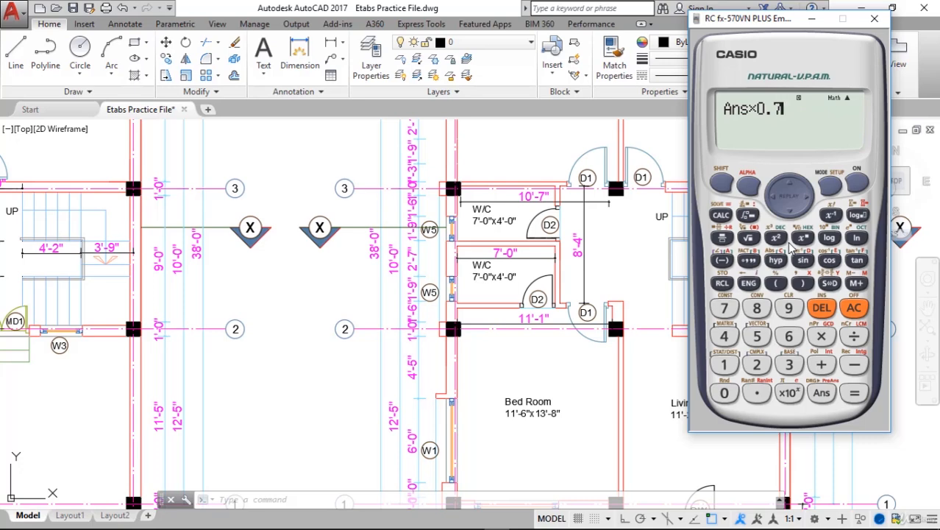
key("Return")
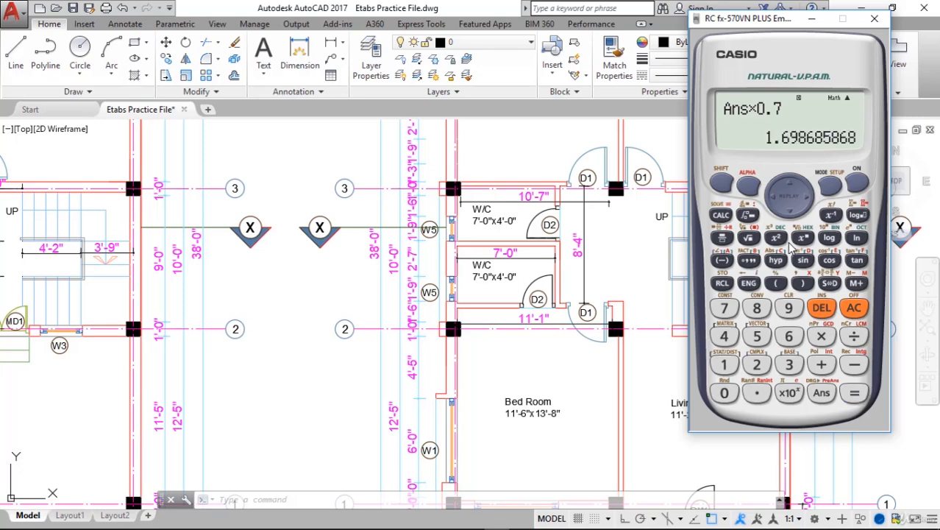
Multiply the reduced wall volume by 19.2 and store the resulting wall load in variable A.
key("asterisk")
type("2")
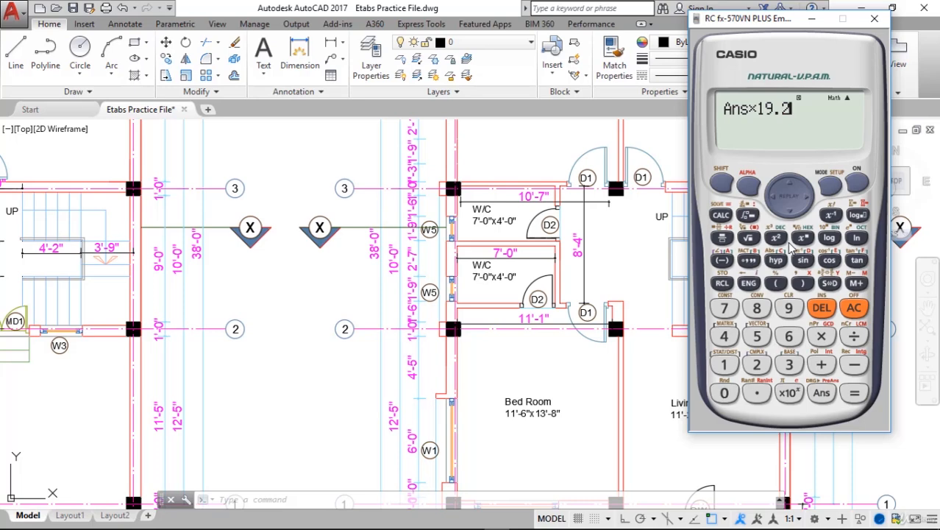
key("Return")
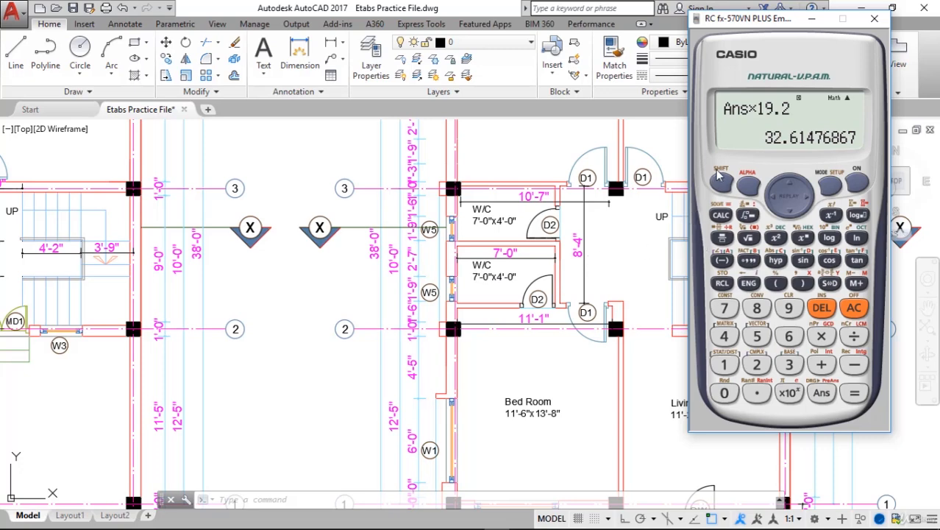
left_click(722, 287)
left_click(724, 261)
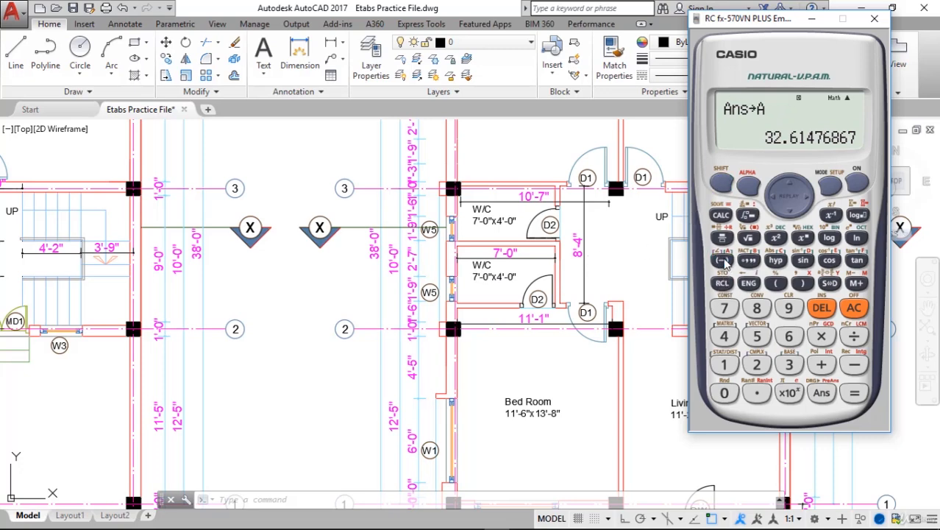
Return to the AutoCAD plan and add a horizontal linear dimension between the column centres on grid 3 above the first-floor W/C.
left_click(625, 258)
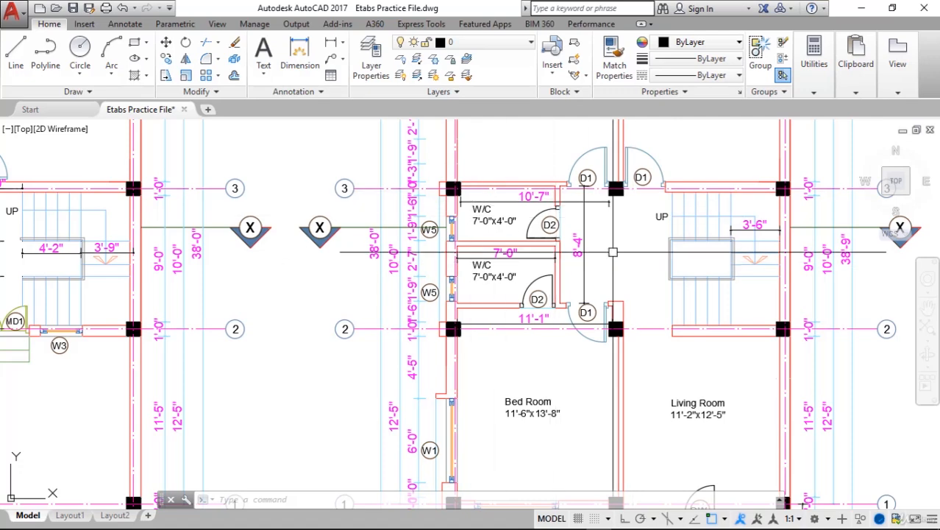
left_click(330, 43)
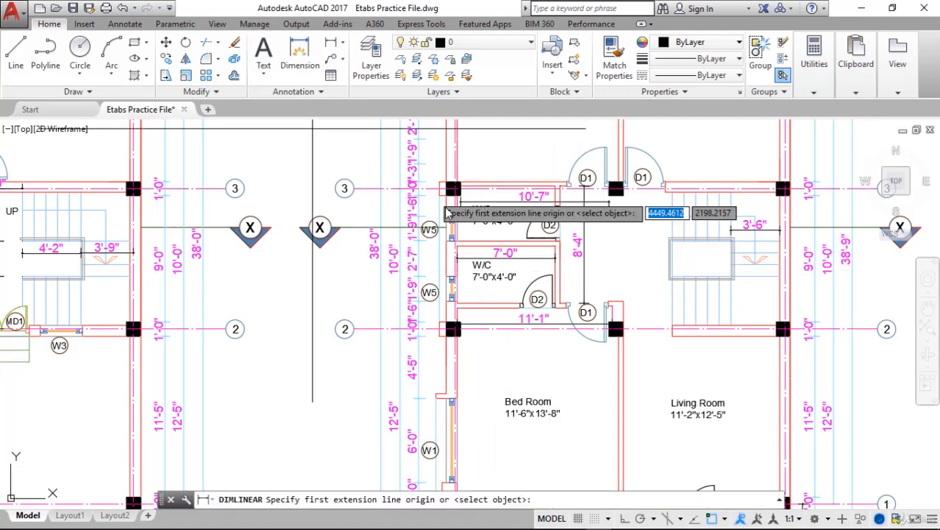
scroll(459, 196, "up", 4)
left_click(441, 197)
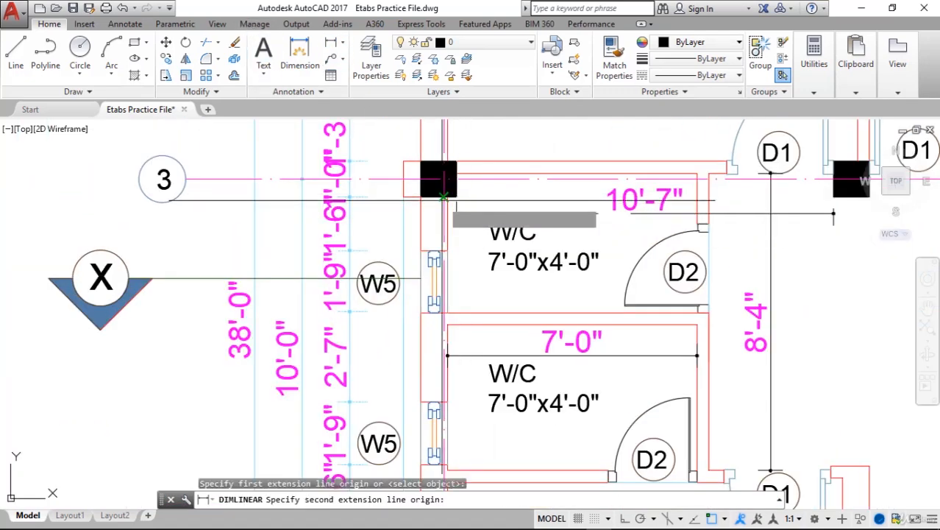
middle_click_drag(681, 227, 612, 223)
scroll(612, 222, "down", 4)
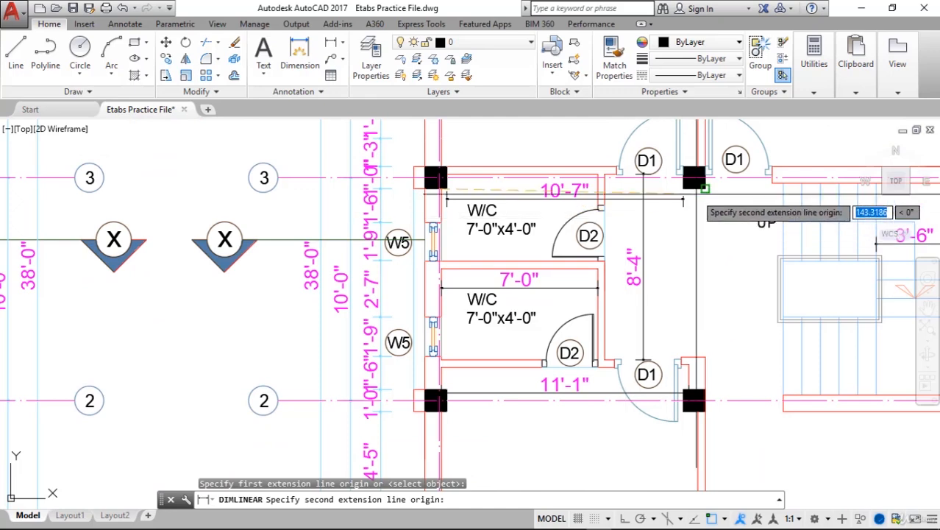
scroll(696, 214, "up", 4)
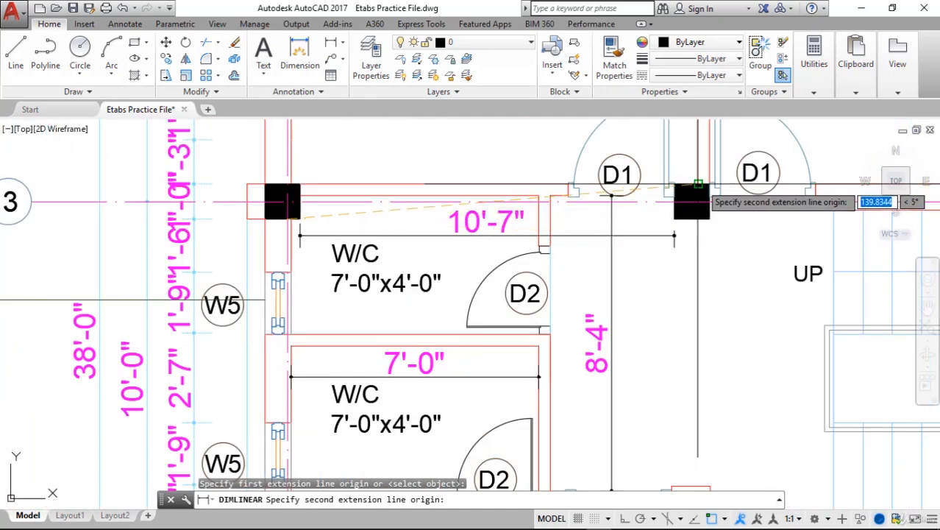
left_click(677, 220)
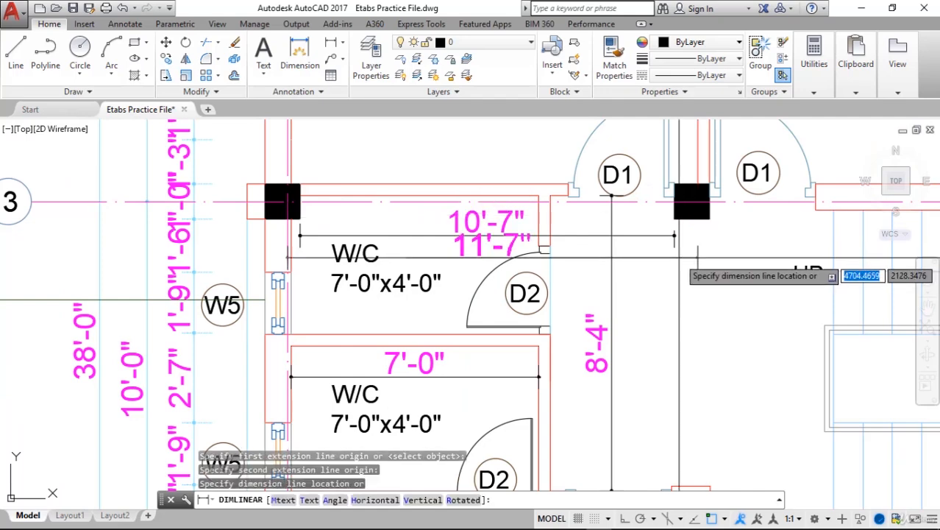
left_click(676, 257)
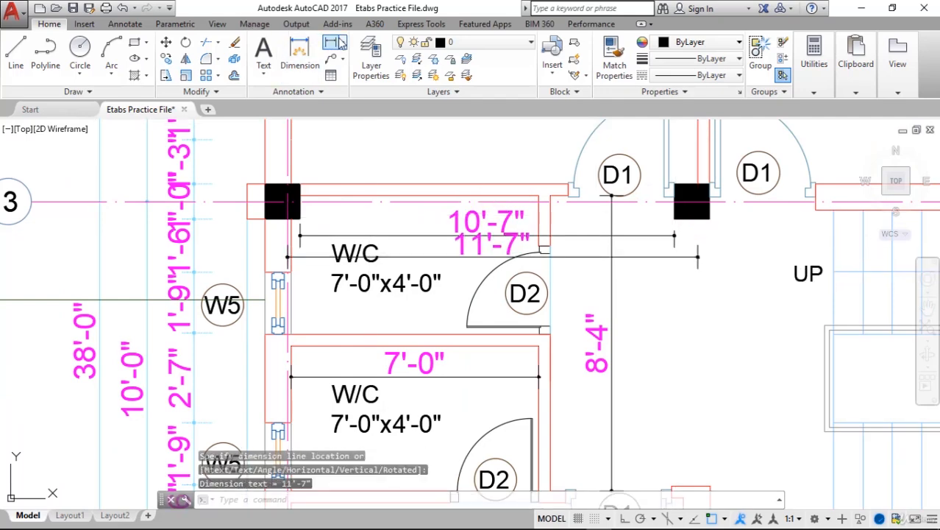
Add a vertical linear dimension between the grid 3 and grid 2 column centres, beside the first-floor W/C lobby.
key("Return")
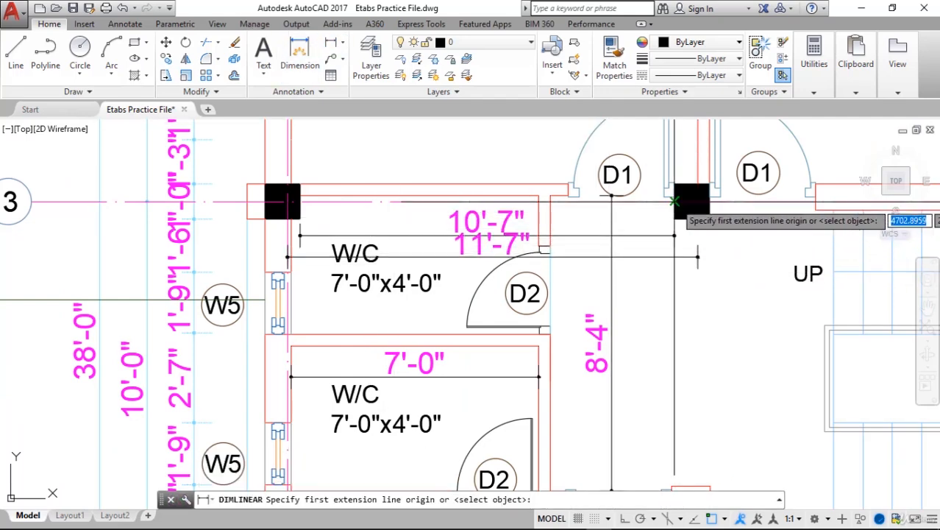
left_click(676, 201)
scroll(655, 184, "down", 2)
scroll(655, 298, "up", 4)
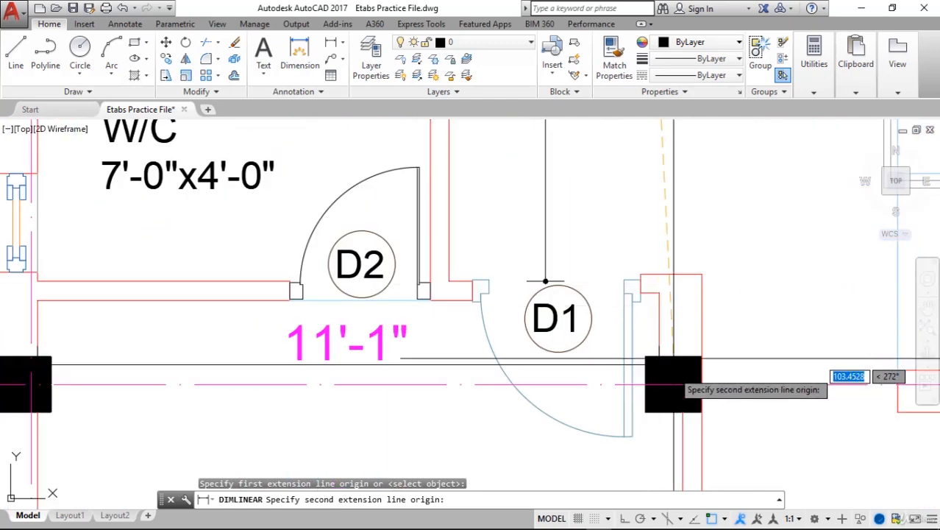
left_click(644, 375)
scroll(645, 376, "down", 2)
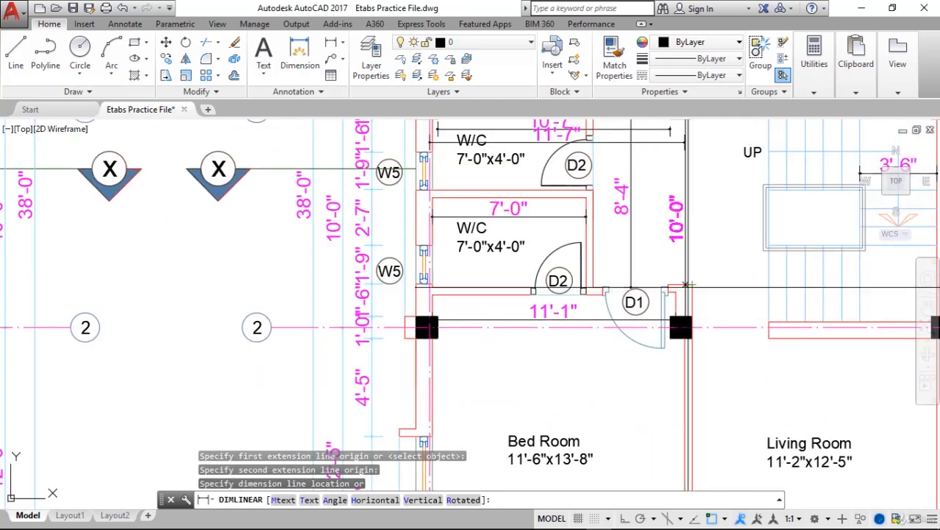
left_click(721, 290)
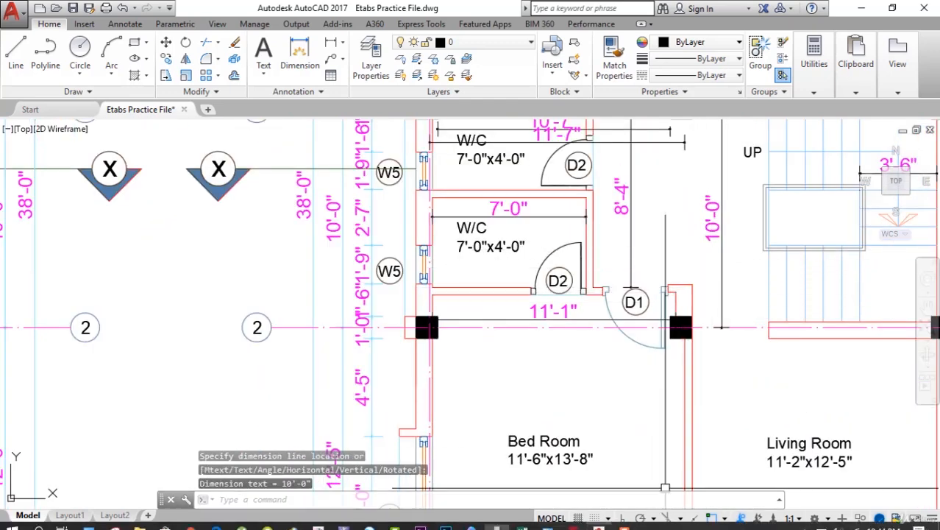
In the calculator, compute the panel area in square metres as (11+7÷12)×10÷10.76 and store it in variable B.
left_click(496, 520)
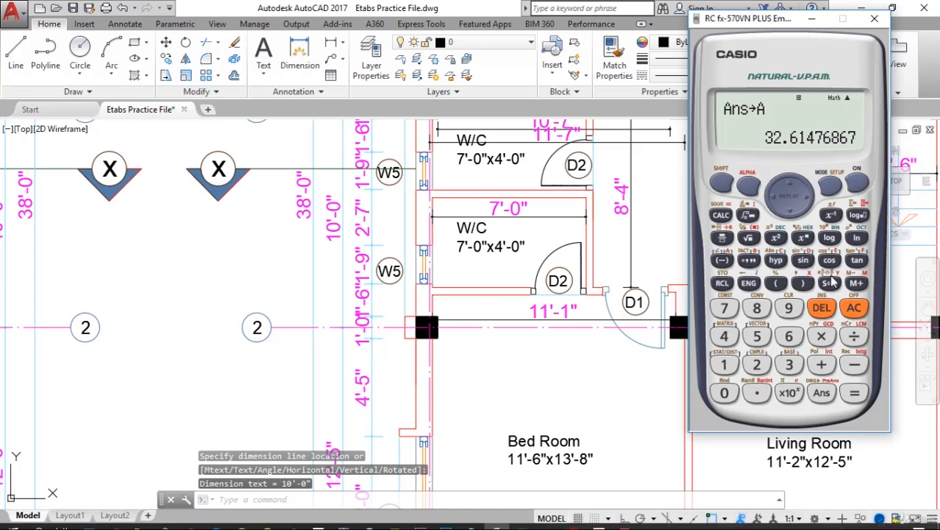
left_click(854, 311)
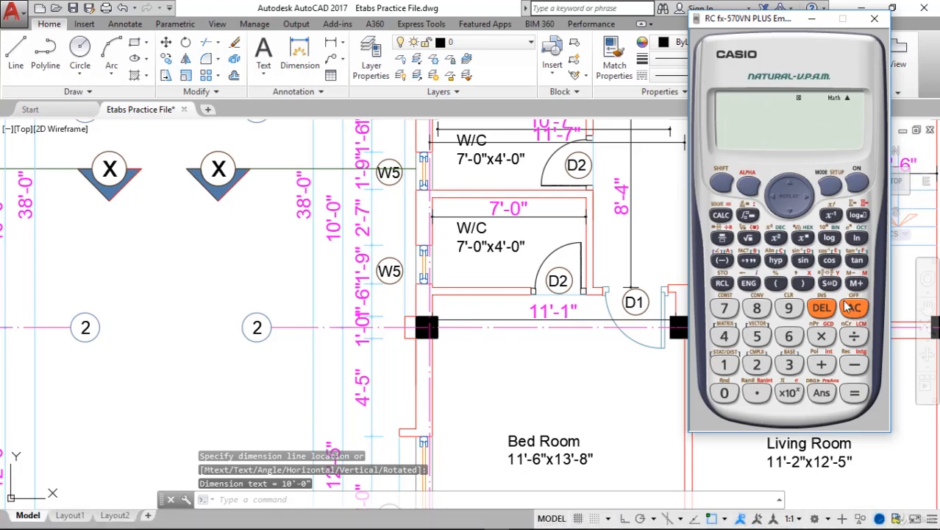
type("(")
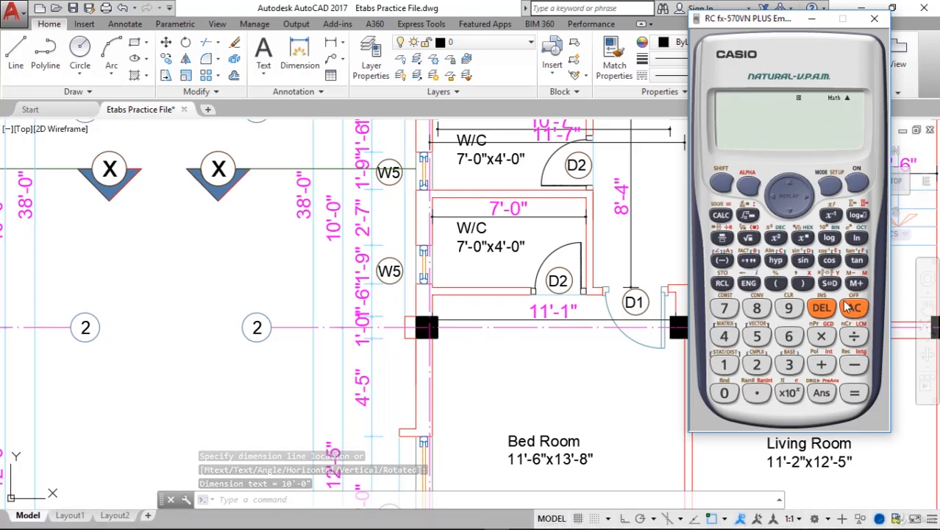
type("11+7÷12)×")
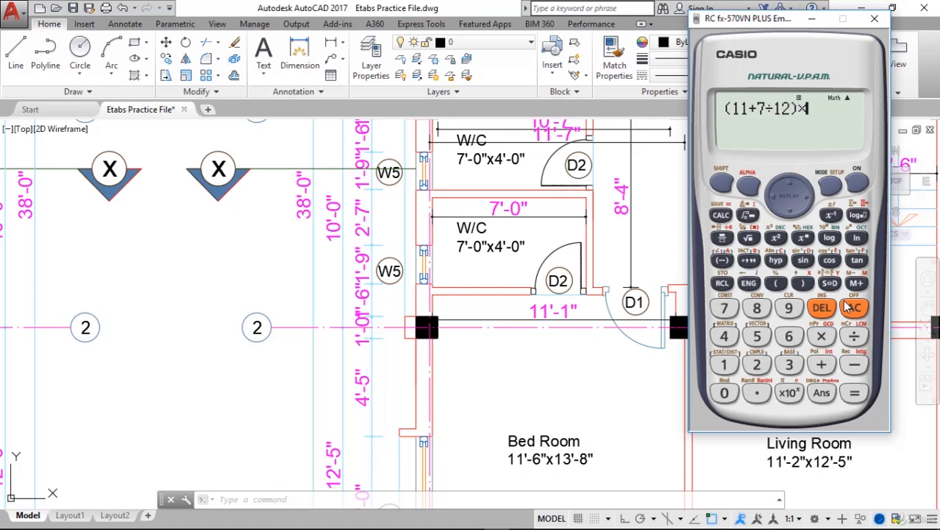
type("+7/12)*10/")
type("10.76")
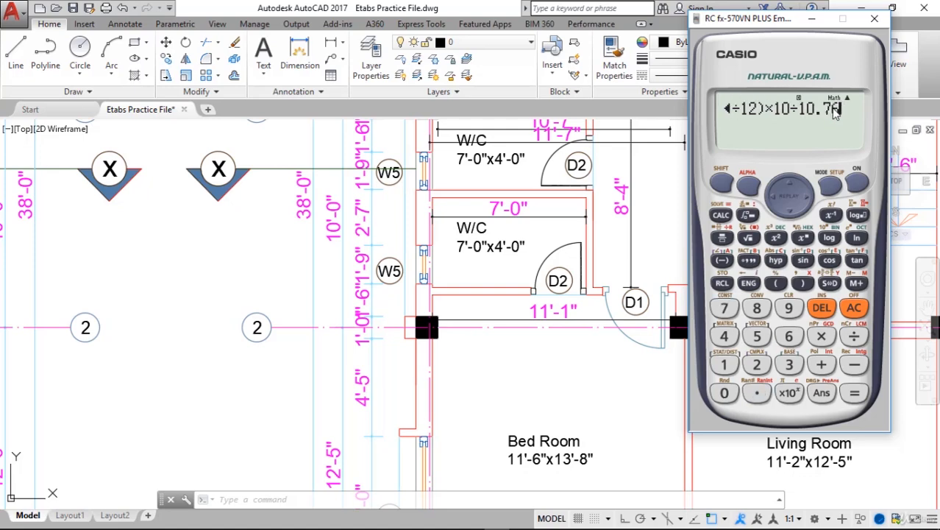
key("Return")
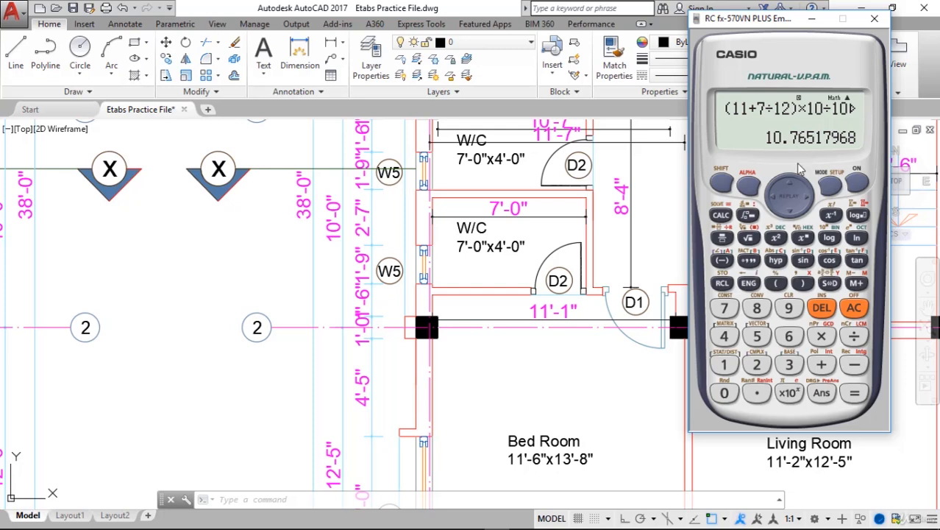
left_click(725, 284)
left_click(749, 260)
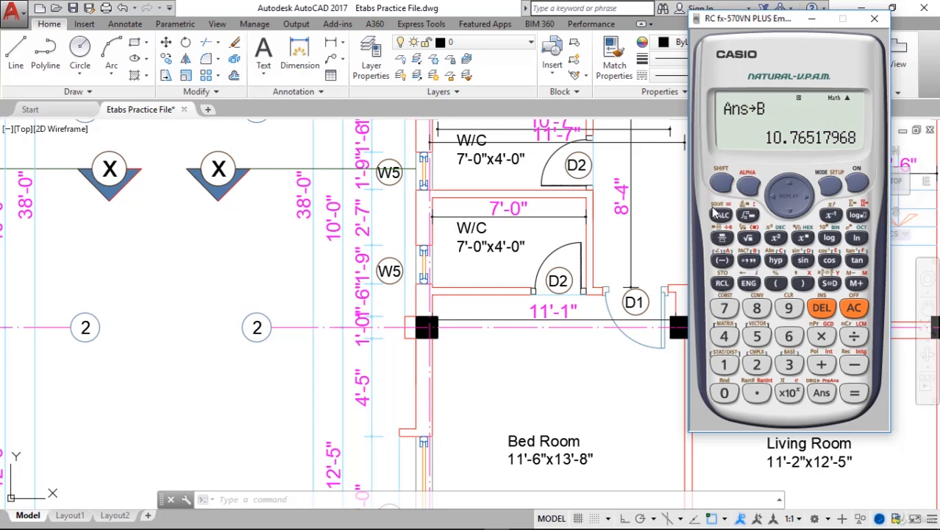
Try to store the computed panel area in variable F.
left_click(851, 315)
left_click(823, 393)
left_click(854, 393)
left_click(723, 284)
left_click(857, 262)
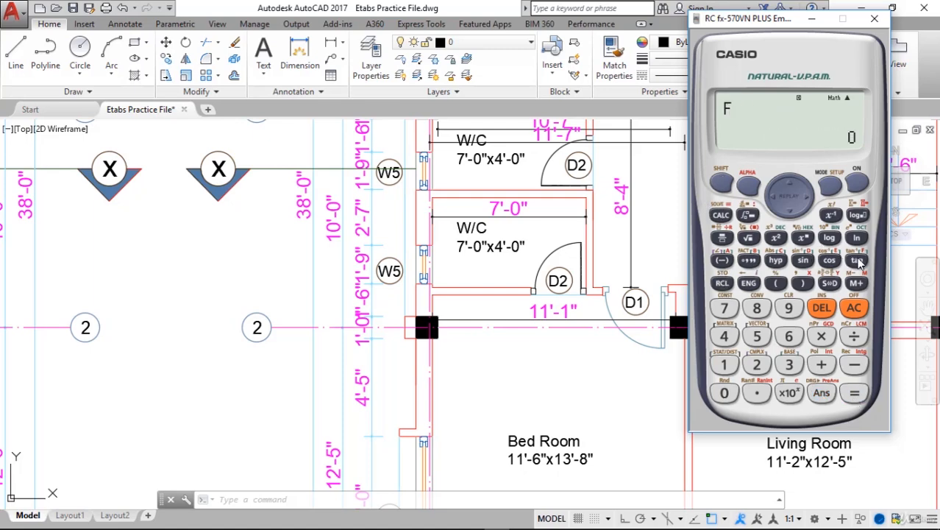
Clear the calculator, recall the panel area from variable B and store it in variable F.
left_click(858, 312)
left_click(821, 393)
left_click(855, 394)
left_click(746, 185)
left_click(748, 260)
left_click(854, 393)
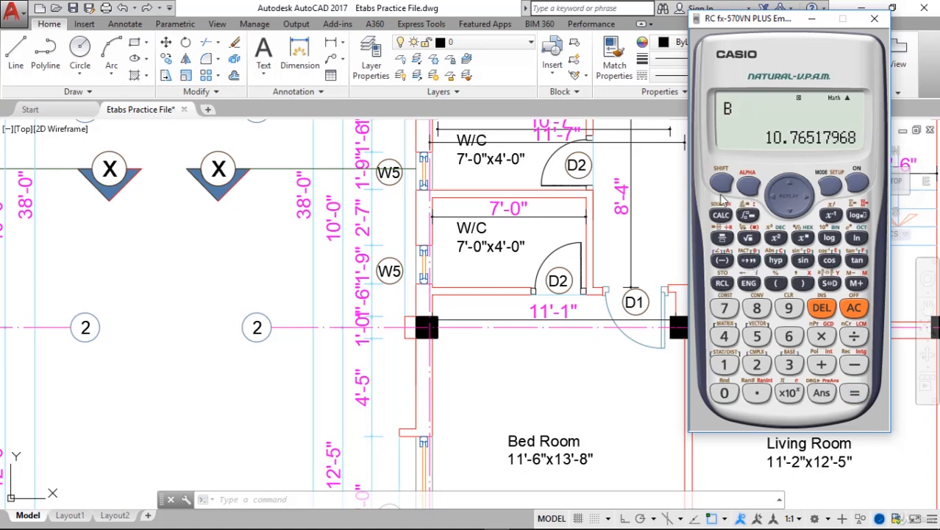
left_click(723, 280)
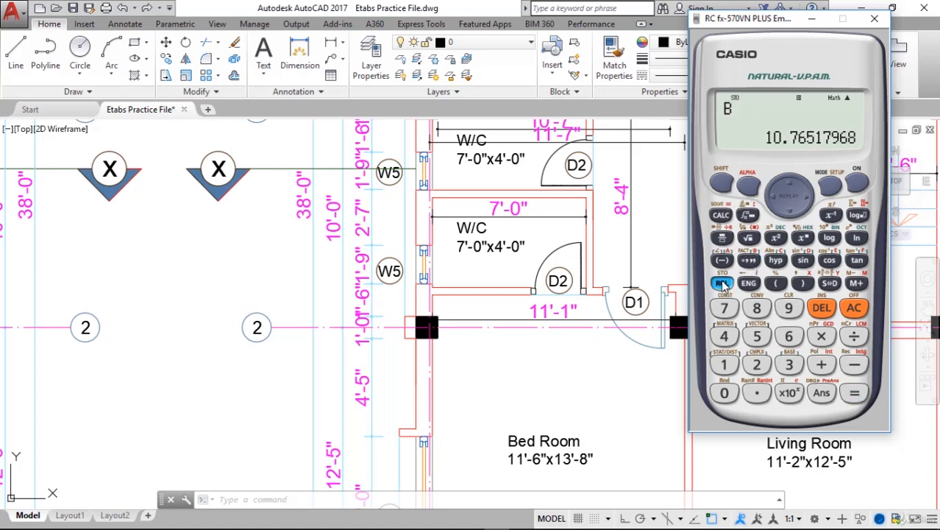
left_click(857, 261)
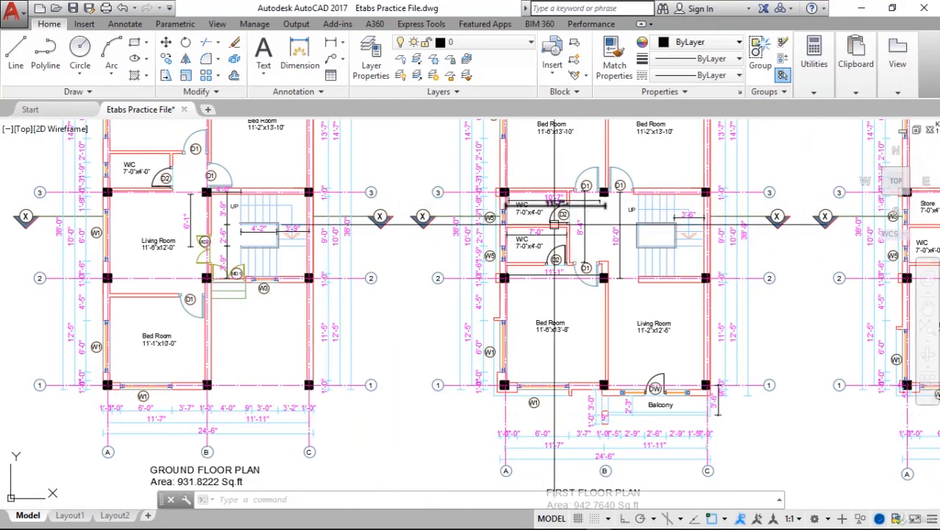
scroll(461, 234, "up", 3)
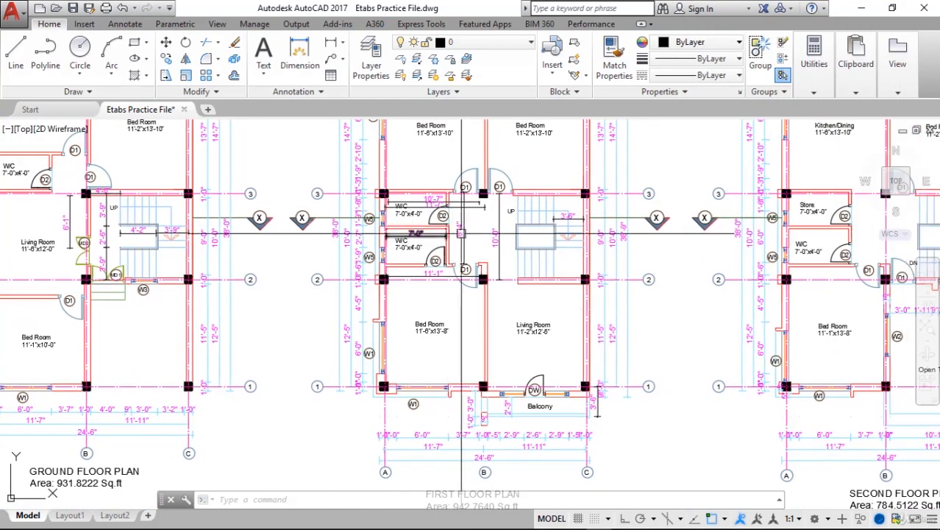
middle_click_drag(462, 234, 378, 238)
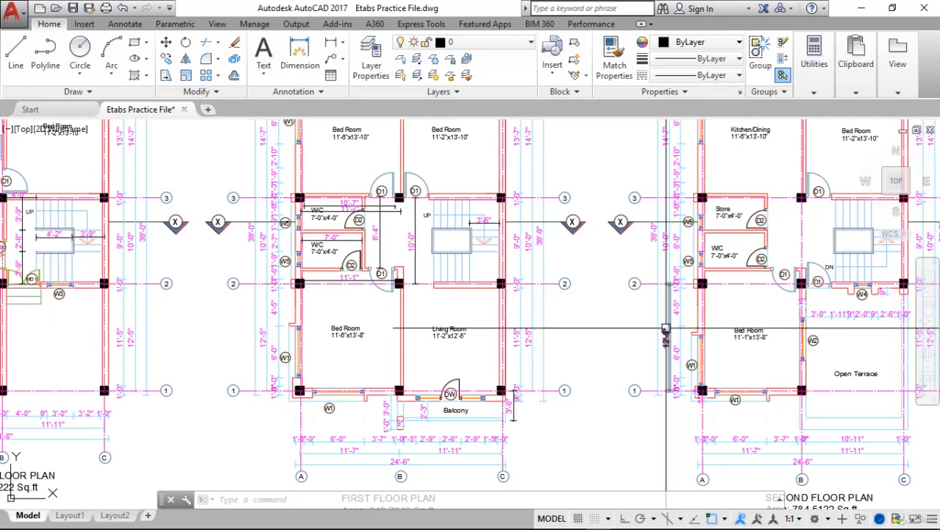
In the calculator, divide the stored wall load by the panel area as A÷B to get the equivalent area load.
left_click(496, 520)
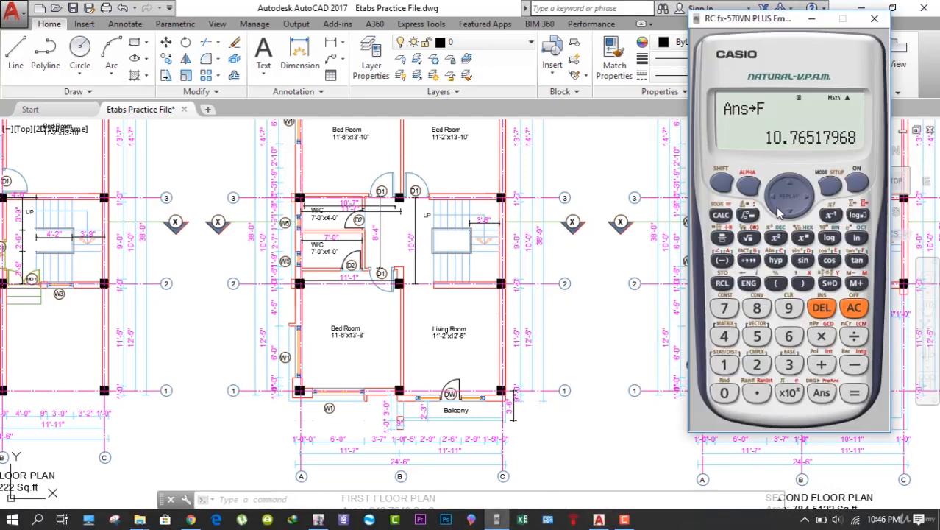
left_click(852, 307)
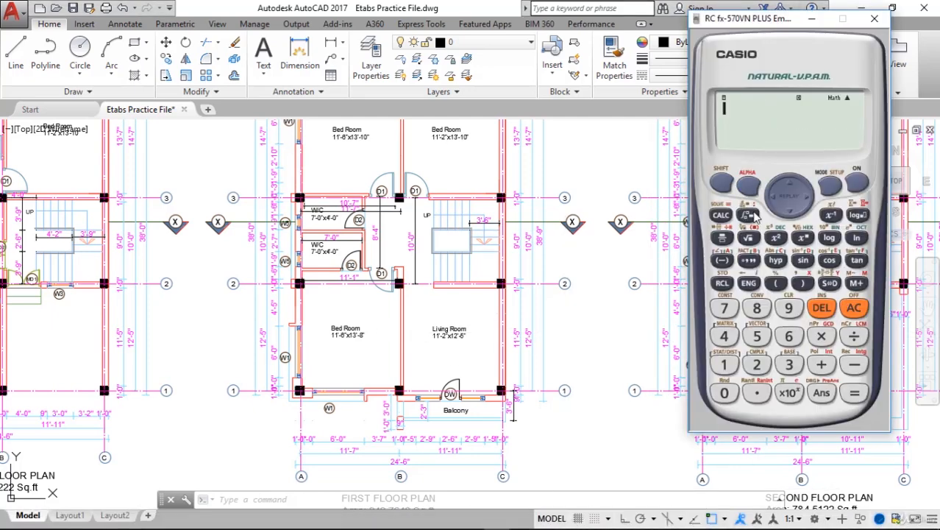
left_click(723, 261)
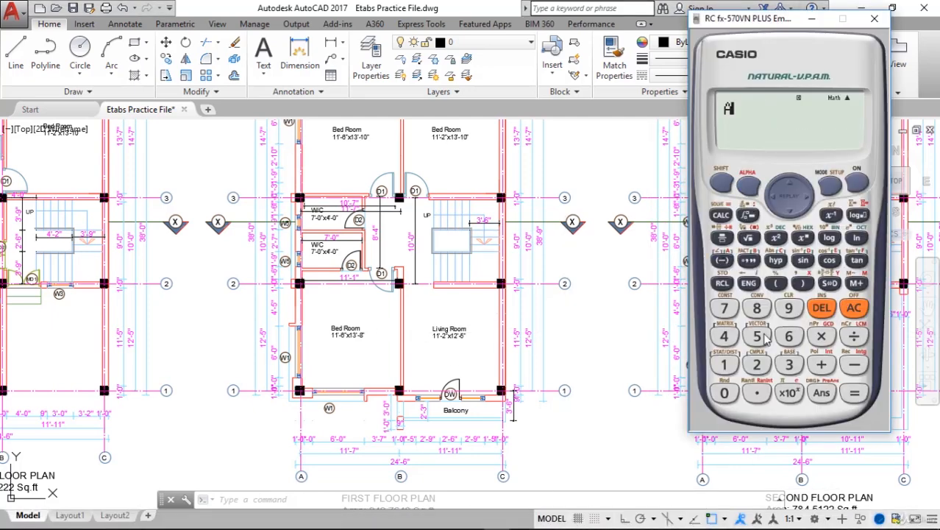
left_click(853, 338)
left_click(751, 262)
left_click(821, 307)
left_click(749, 188)
left_click(749, 260)
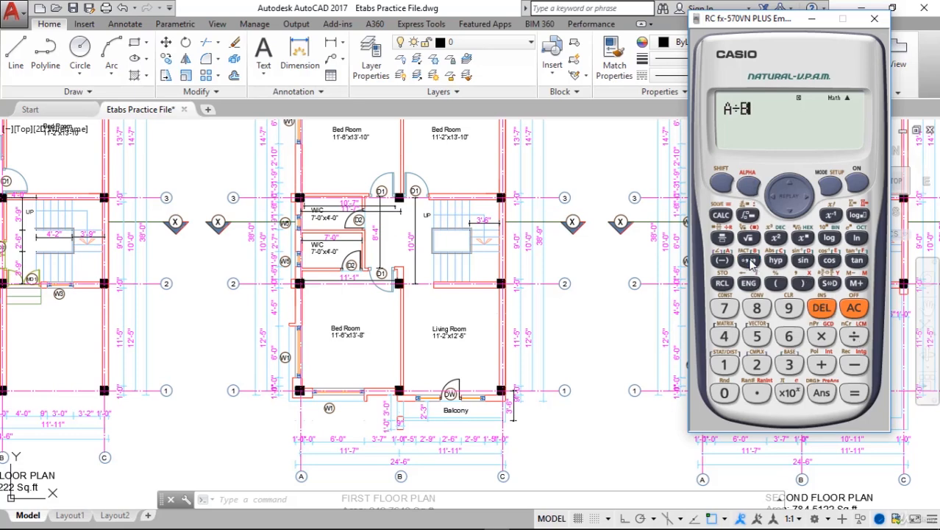
left_click(853, 394)
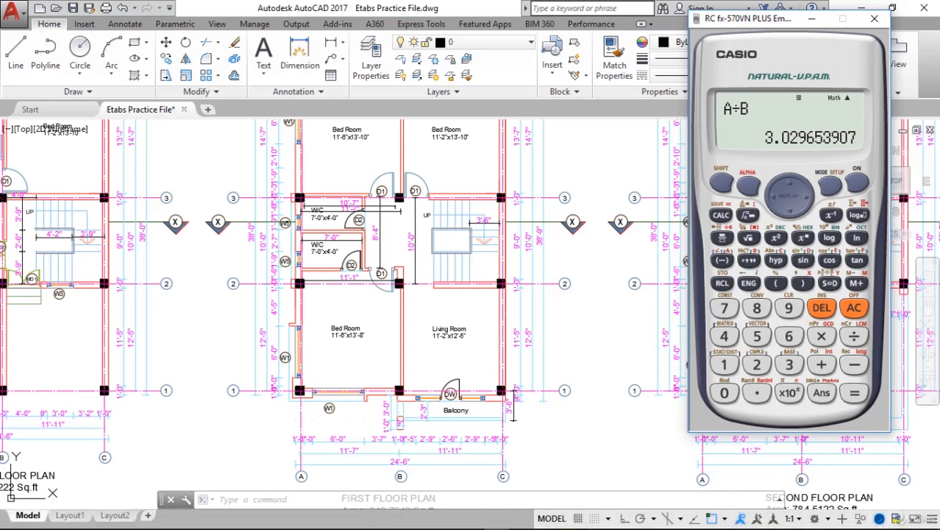
In ETABS, assign a uniform gravity shell load of 3.029 kN/m² under Wall Load to the FF panel between grids A–B and 2–3.
left_click(318, 520)
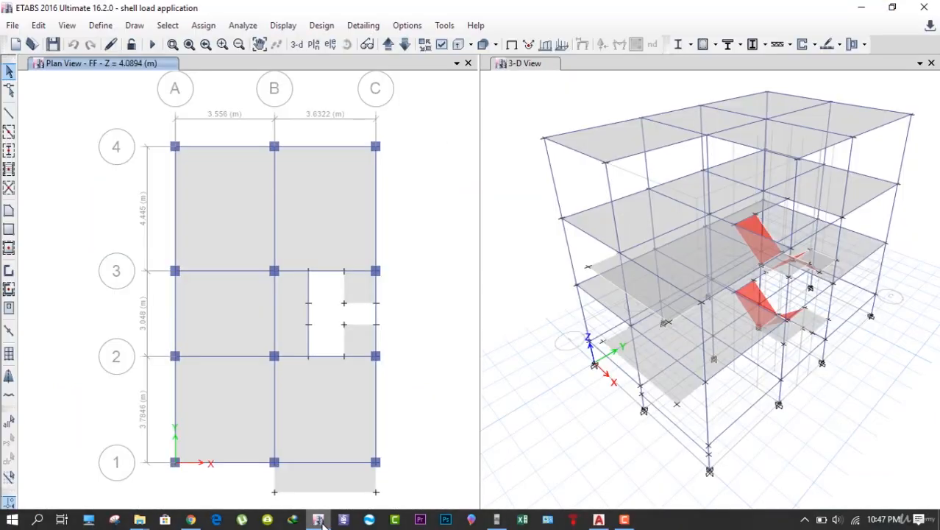
left_click(231, 331)
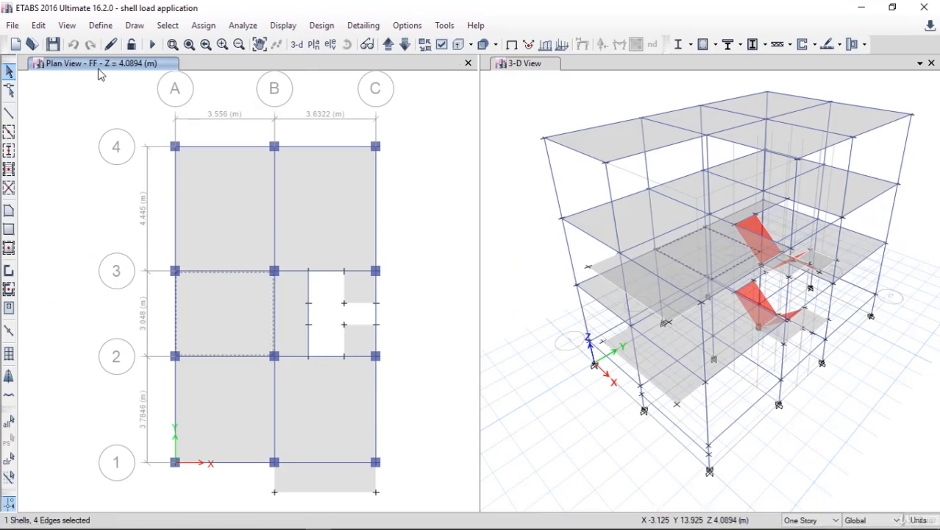
left_click(203, 25)
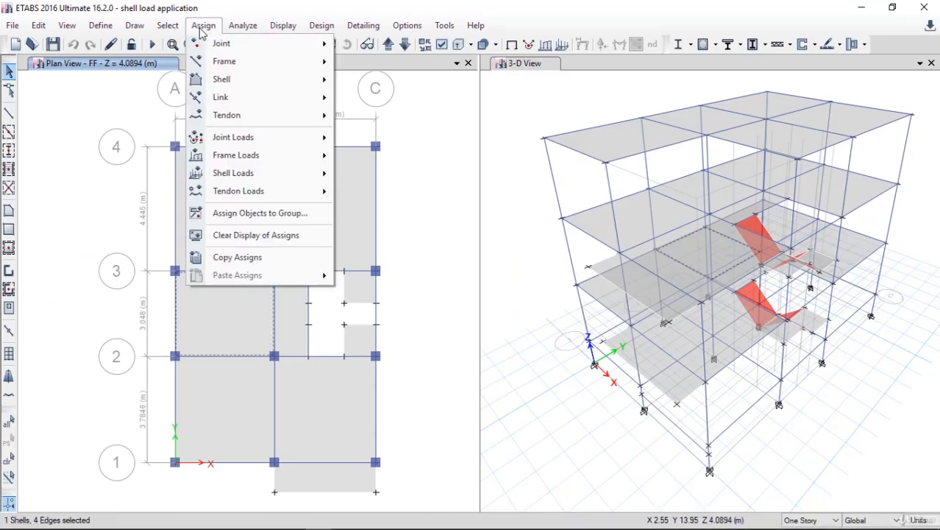
mouse_move(257, 176)
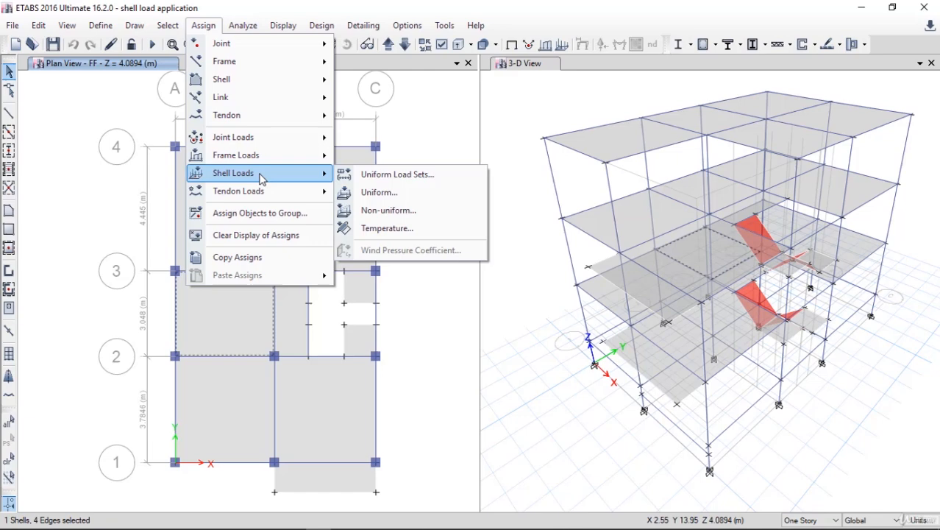
left_click(348, 194)
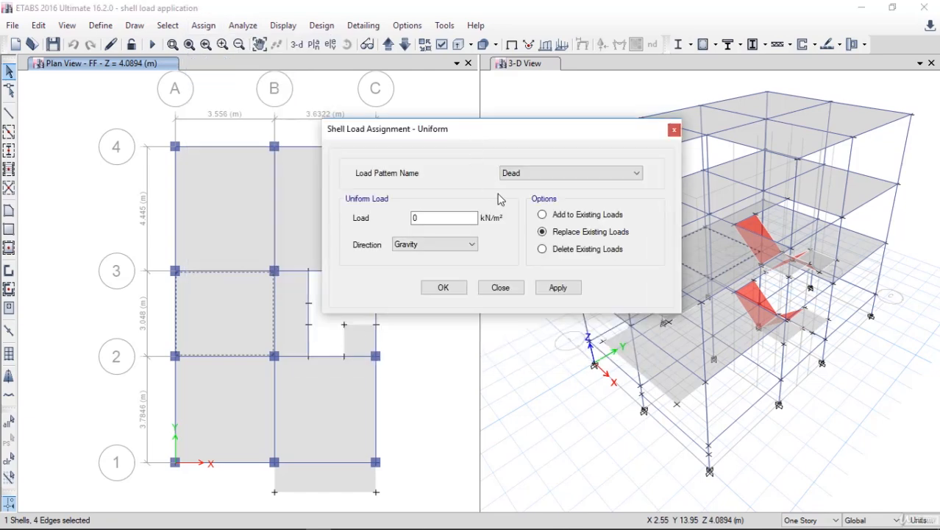
left_click(525, 172)
left_click(526, 202)
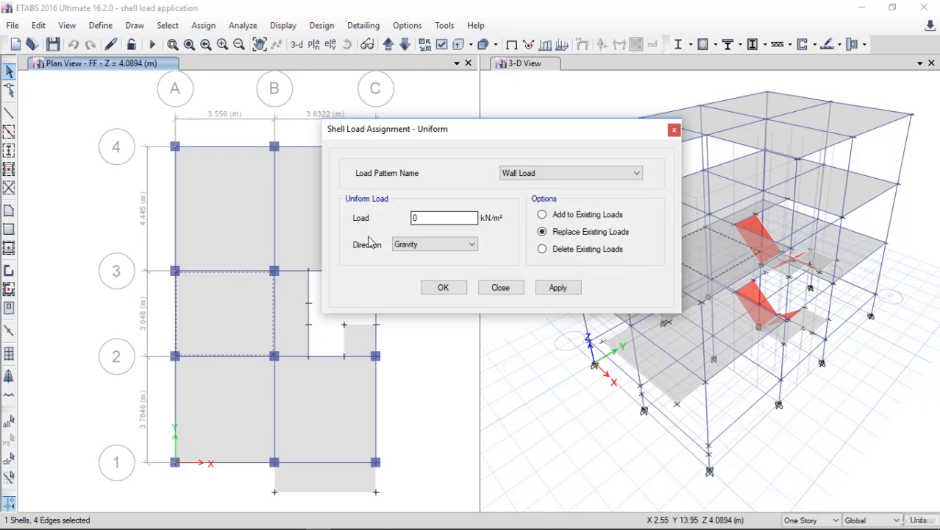
left_click(497, 520)
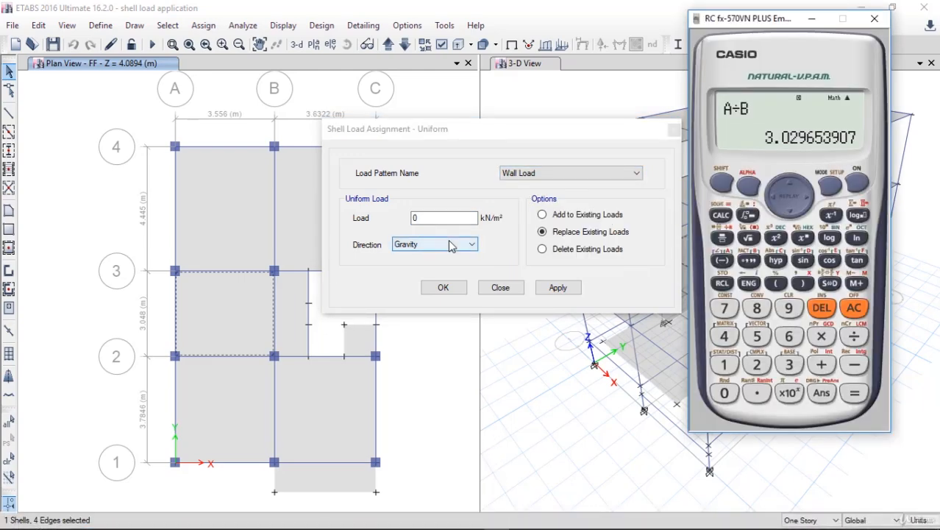
left_click(430, 218)
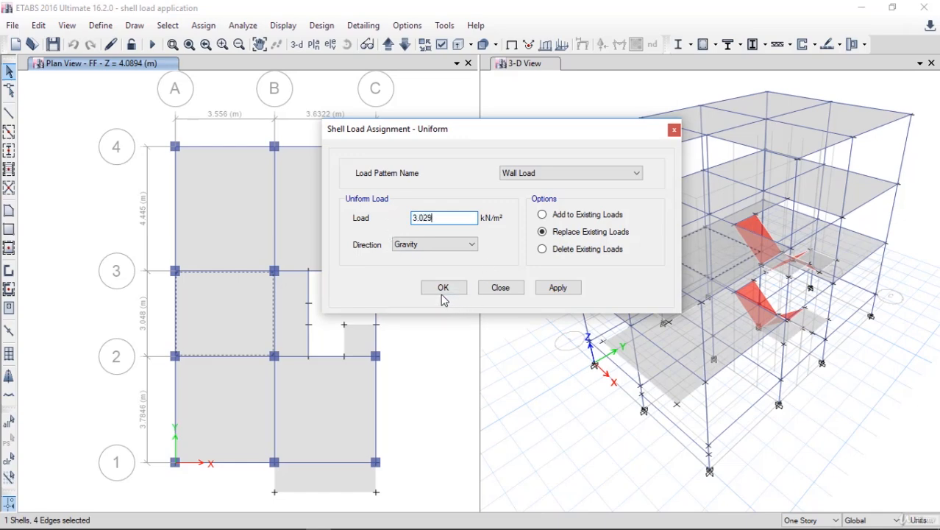
left_click(570, 290)
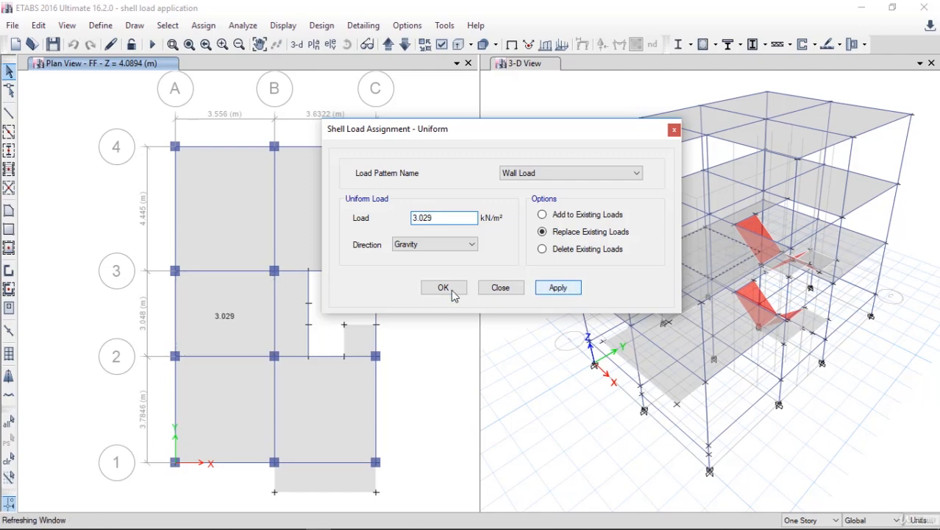
left_click(443, 288)
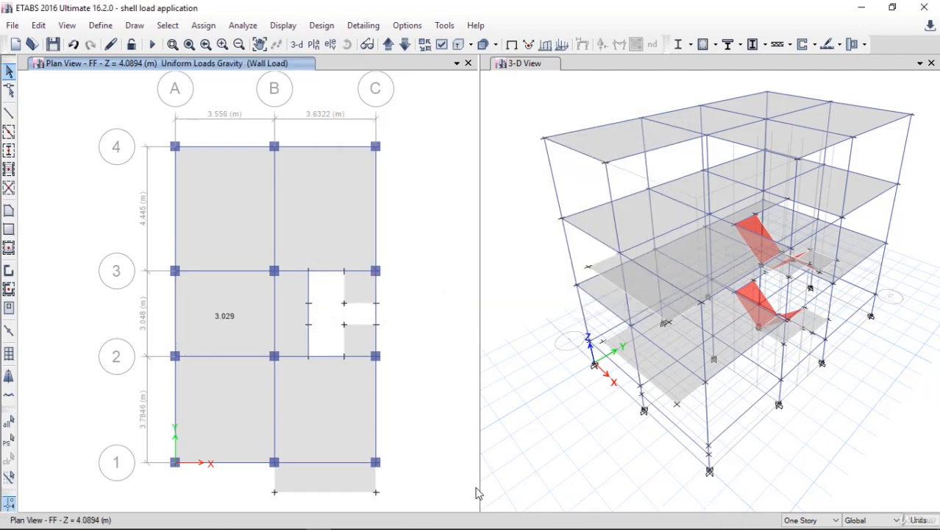
From AutoCAD's first-floor plan, take the 10'-7" wall on grid 3 and convert its length to metres in the calculator as (10+7÷12)÷3.281.
mouse_move(529, 525)
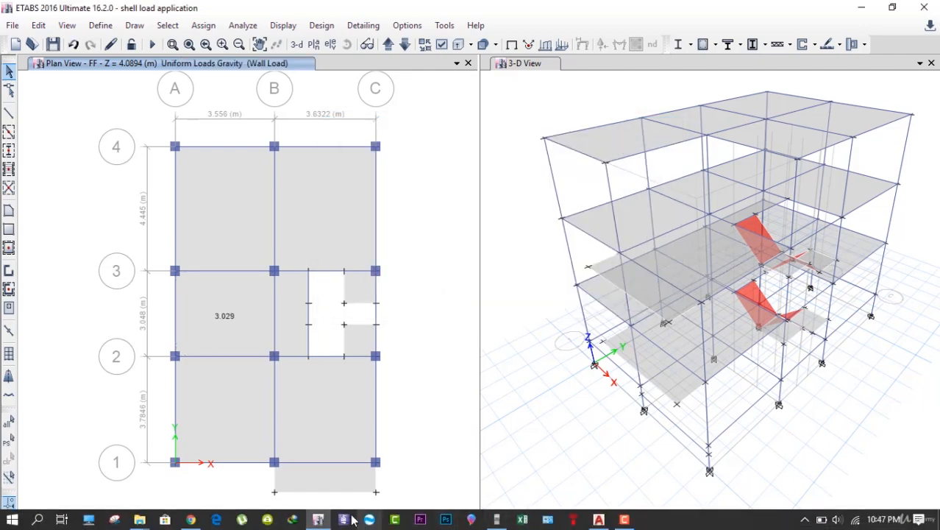
left_click(598, 521)
scroll(565, 324, "down", 2)
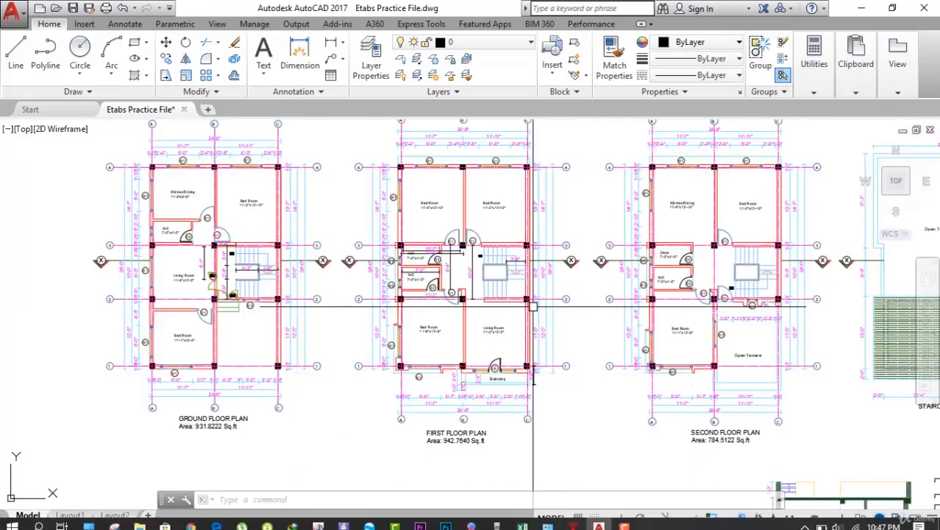
scroll(442, 247, "up", 8)
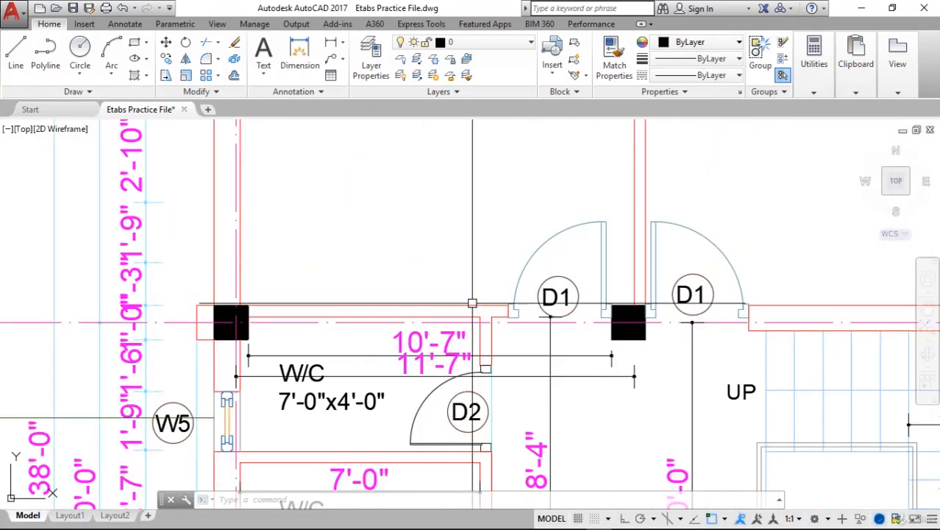
scroll(457, 292, "down", 3)
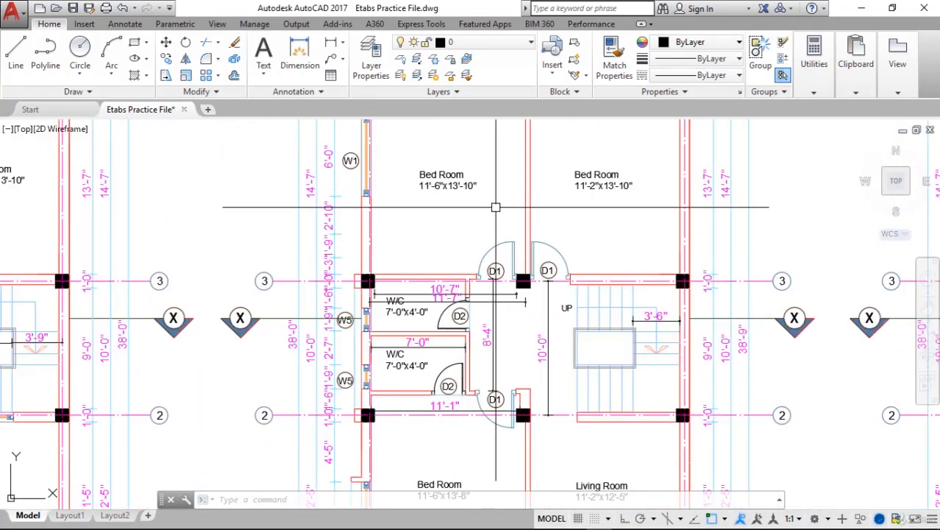
middle_click_drag(487, 260, 449, 287)
scroll(462, 318, "up", 2)
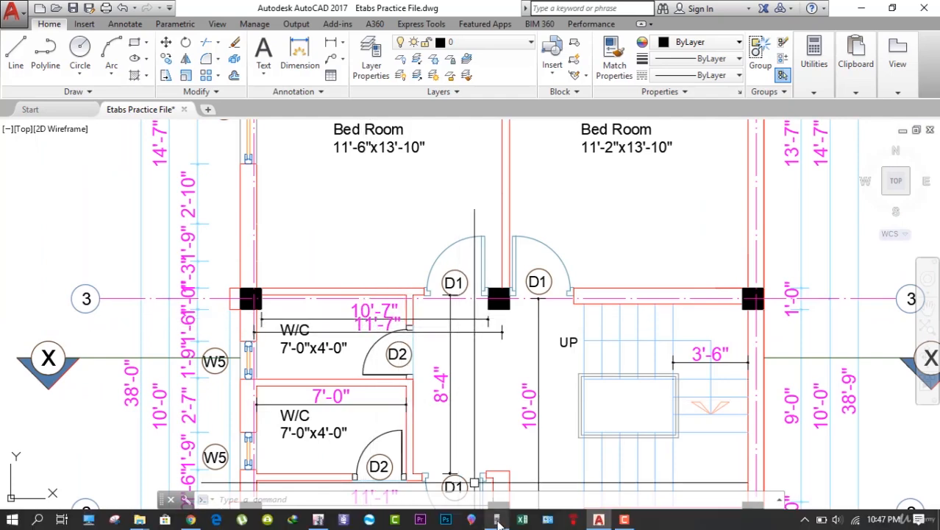
left_click(498, 520)
left_click(843, 309)
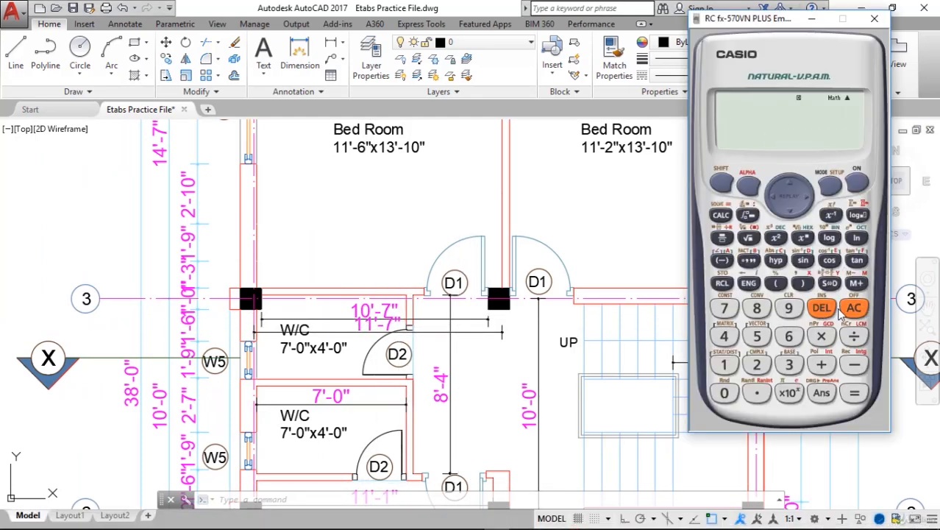
type("10+7/1")
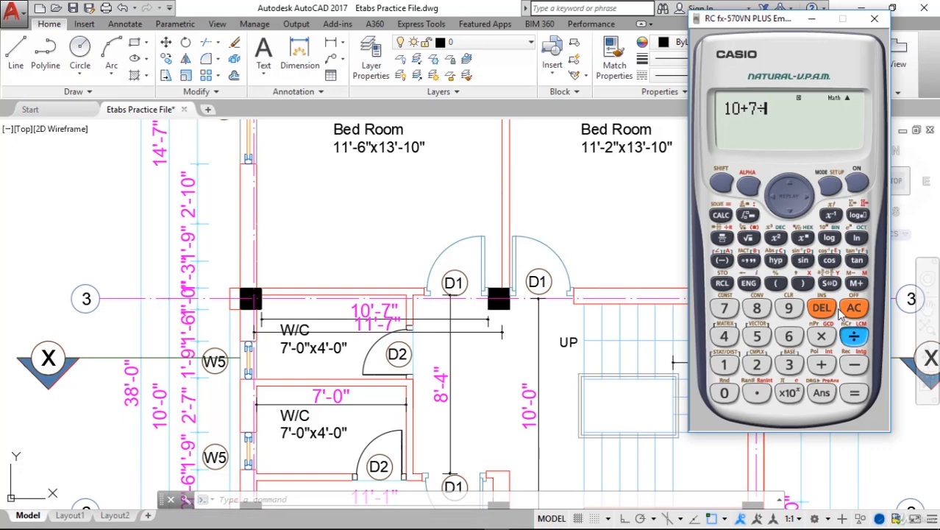
key("Return")
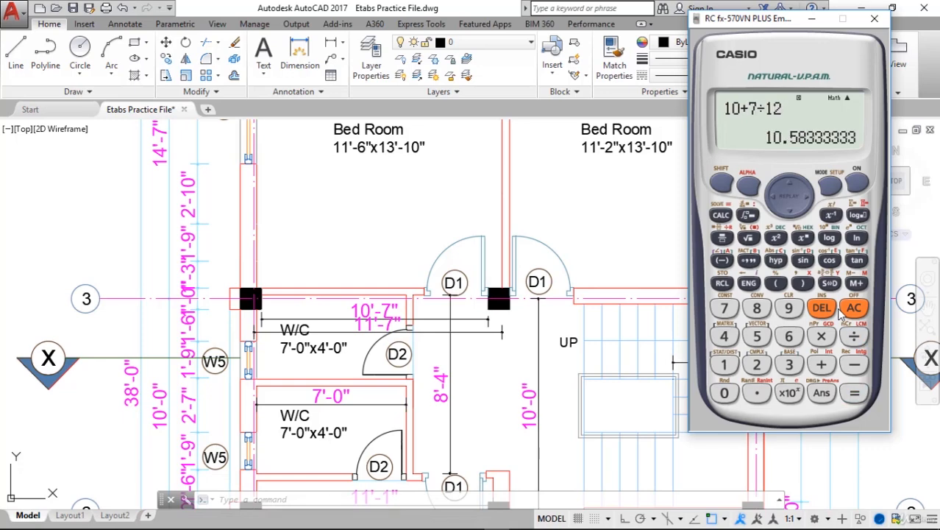
type("/3.281")
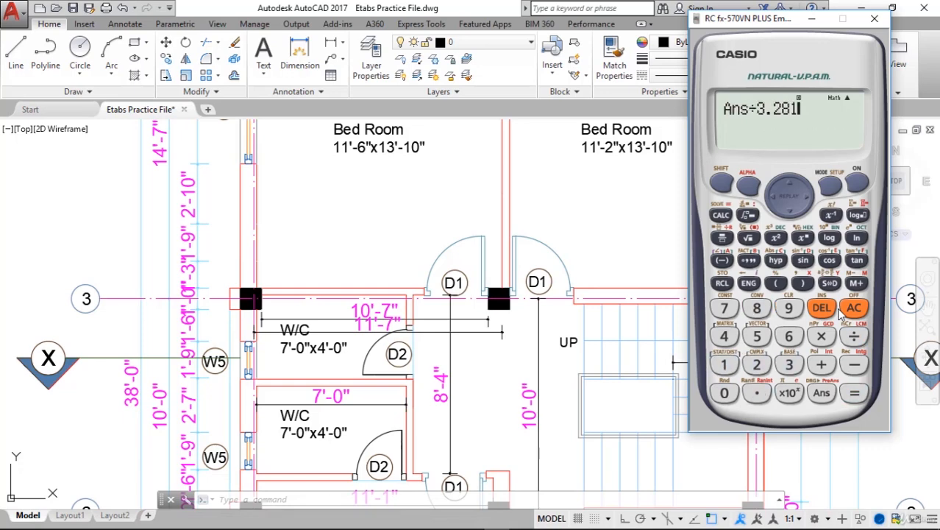
key("Return")
Compute the wall load by multiplying the metric length by 0.11 and 2.74, then by 19.2, and by the factor 0.7.
type("*0.11×2.74")
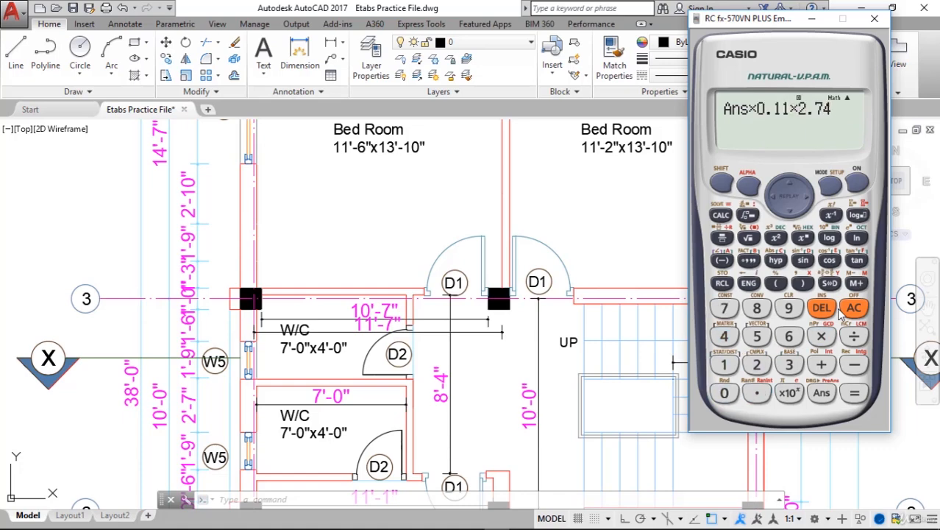
type("*2.74")
key("Return")
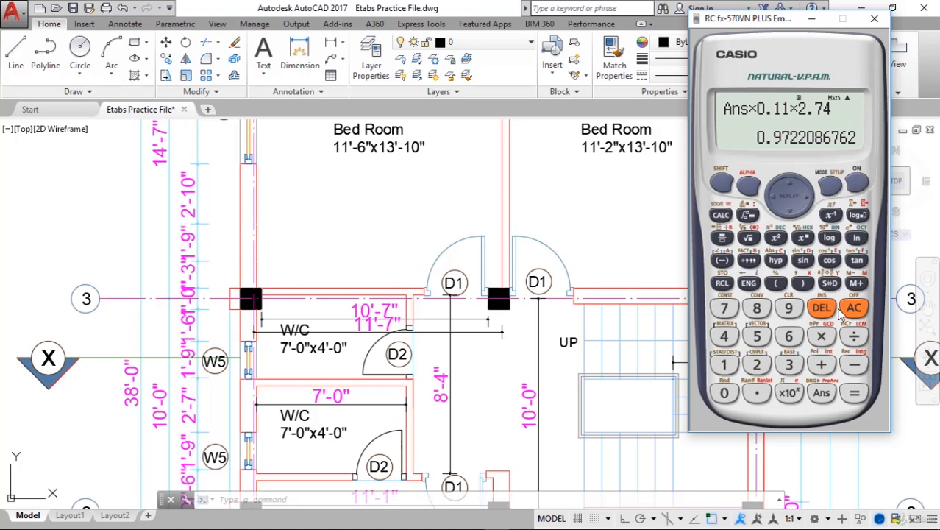
type("*")
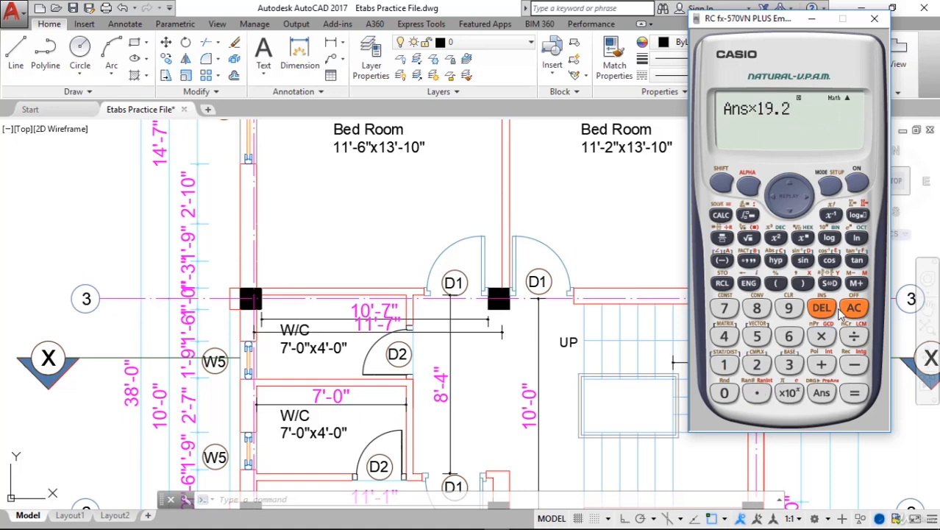
key("Return")
type("*")
key("Return")
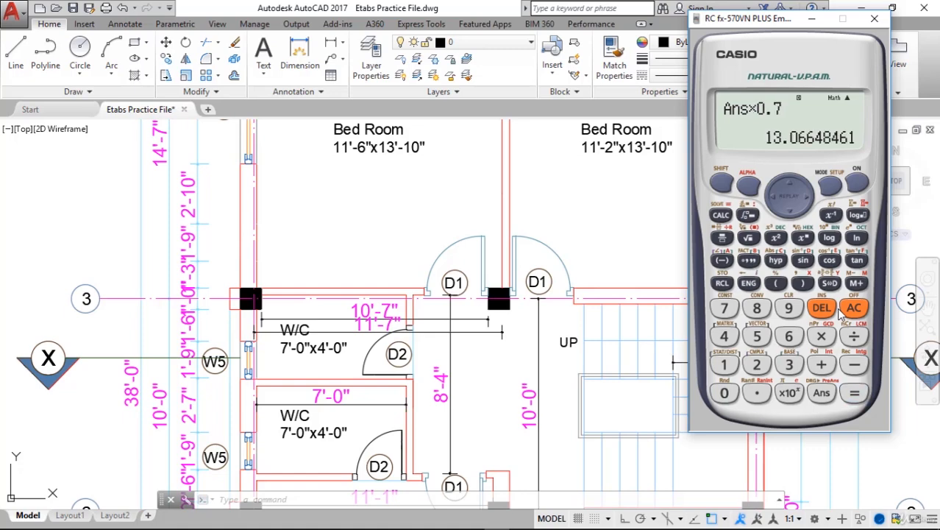
Store the computed grid 3 wall load in variable A and recall it.
left_click(726, 185)
left_click(725, 284)
left_click(723, 262)
left_click(732, 188)
left_click(722, 261)
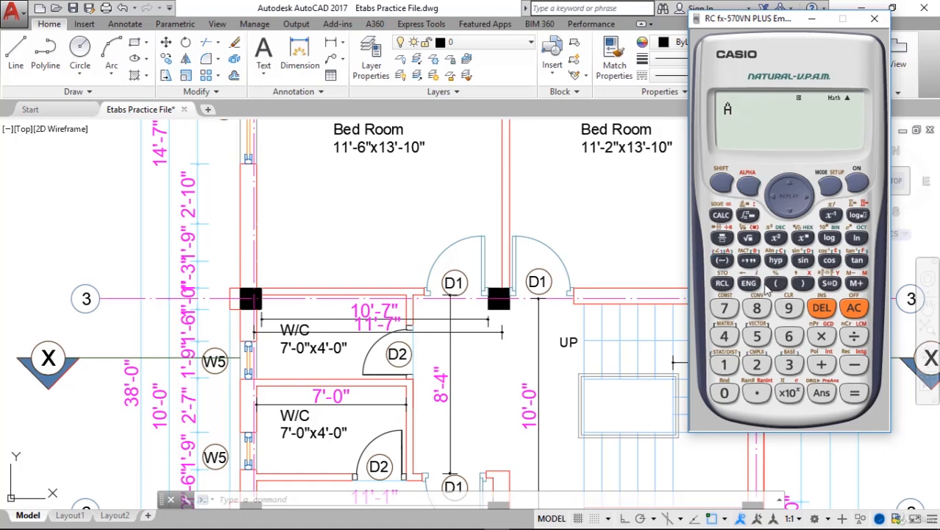
Compute the bedroom panel's equivalent area load by dividing A by (11.5×(13+10÷12))÷10.76.
left_click(856, 308)
left_click(721, 238)
left_click(744, 188)
left_click(723, 261)
left_click(785, 209)
type("(11.5×")
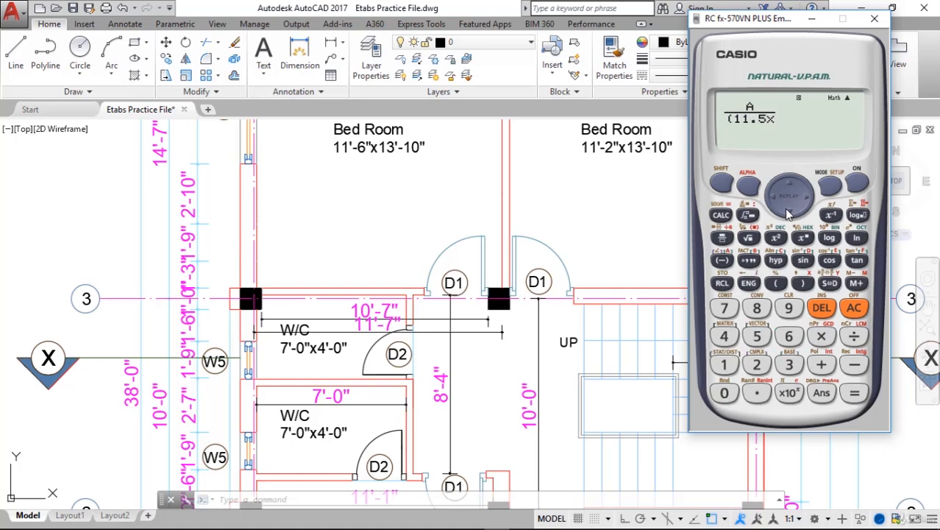
type("(")
type("3+10/12")
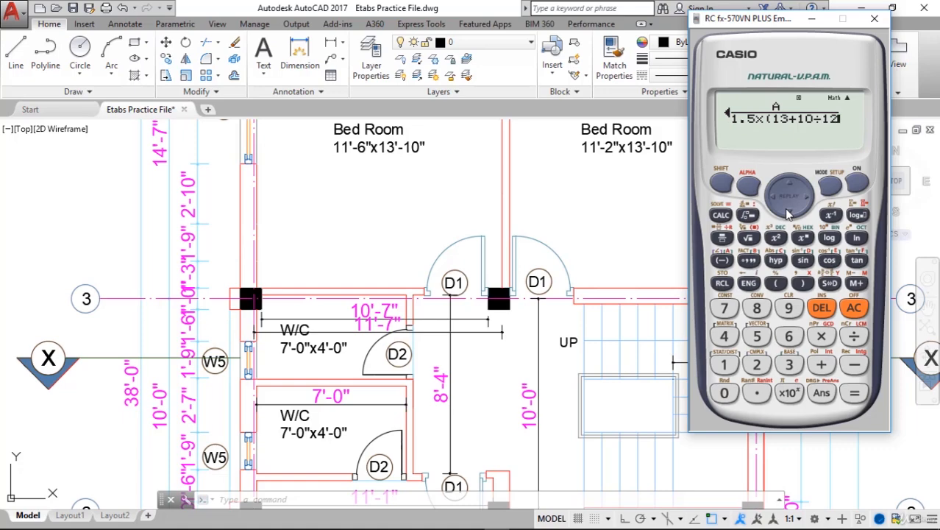
type("))")
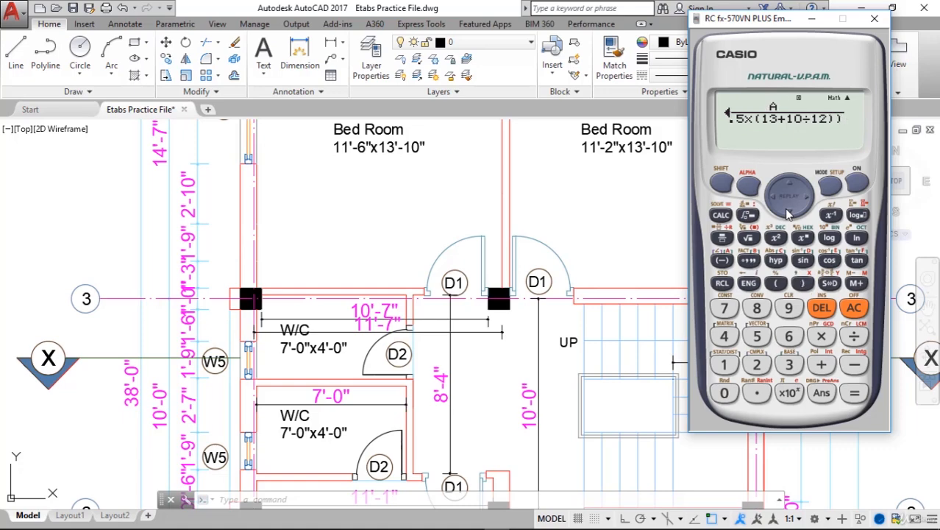
type("/10.76")
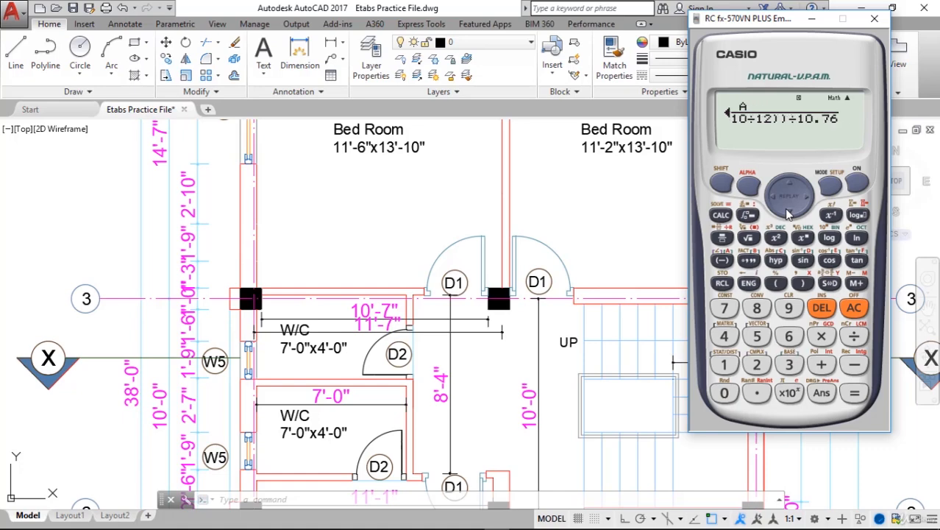
key("Return")
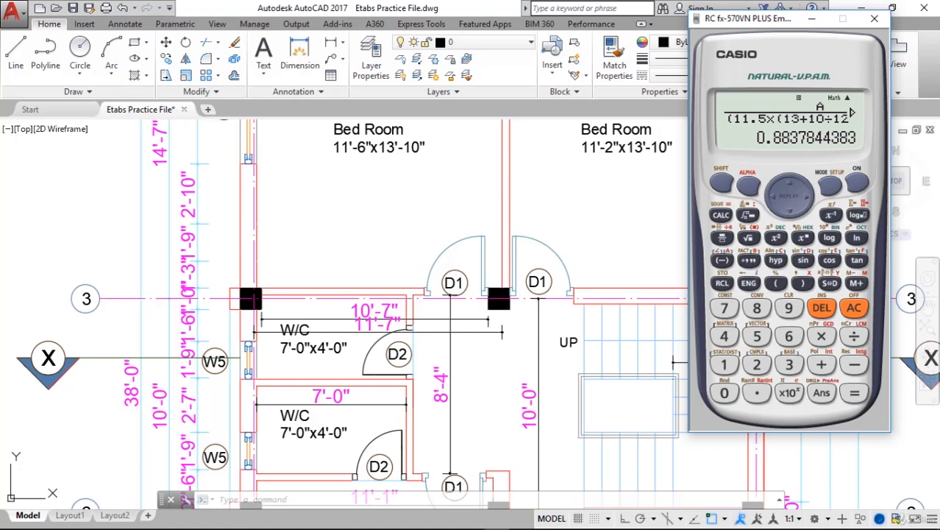
In ETABS, assign a uniform gravity Wall Load of 0.88 kN/m² to the first-floor slab panel between grids A–B and 3–4, replacing existing loads.
left_click(320, 521)
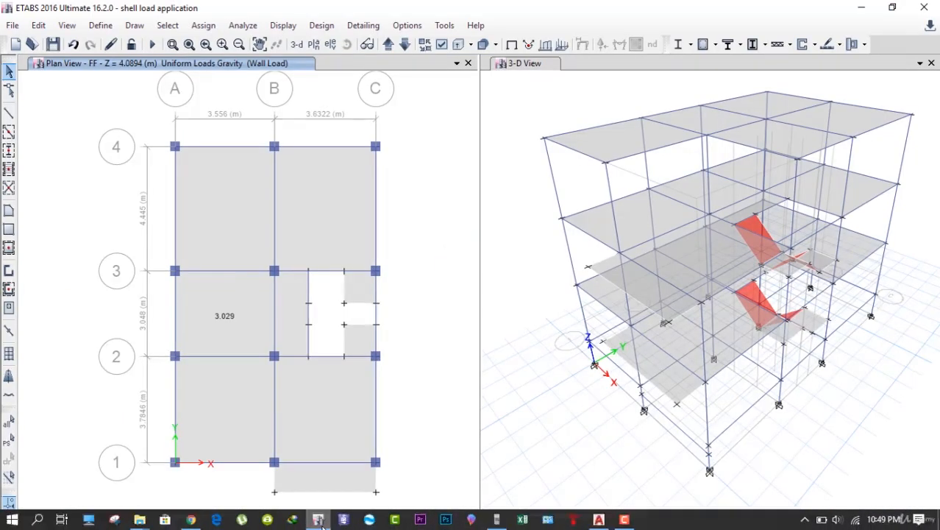
left_click(225, 251)
left_click(204, 25)
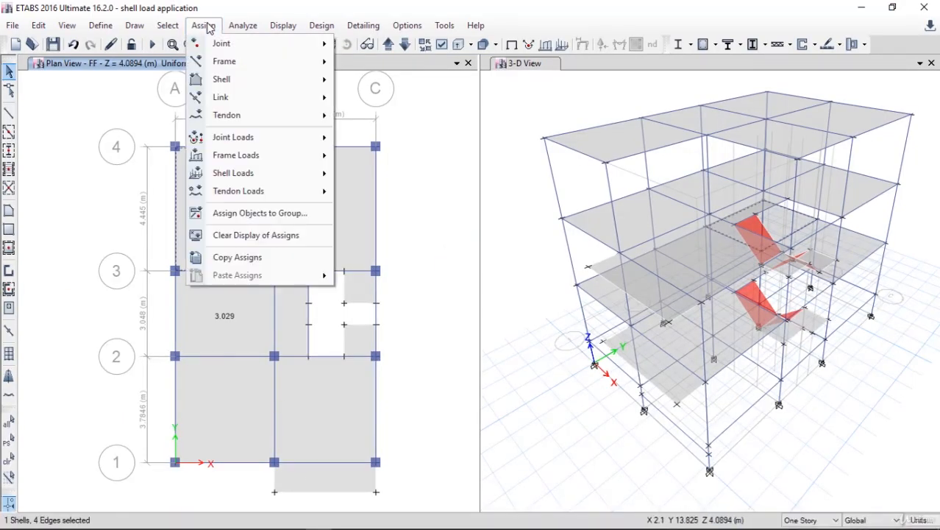
mouse_move(256, 176)
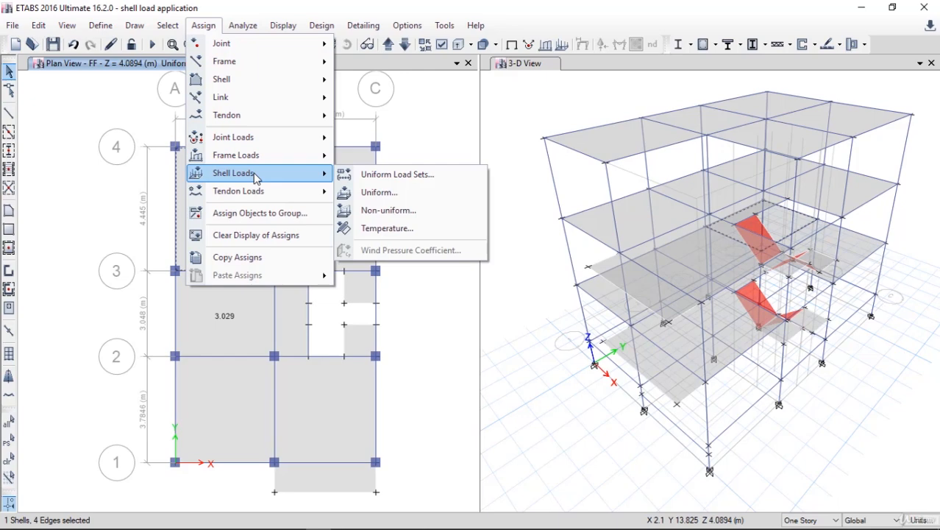
left_click(362, 192)
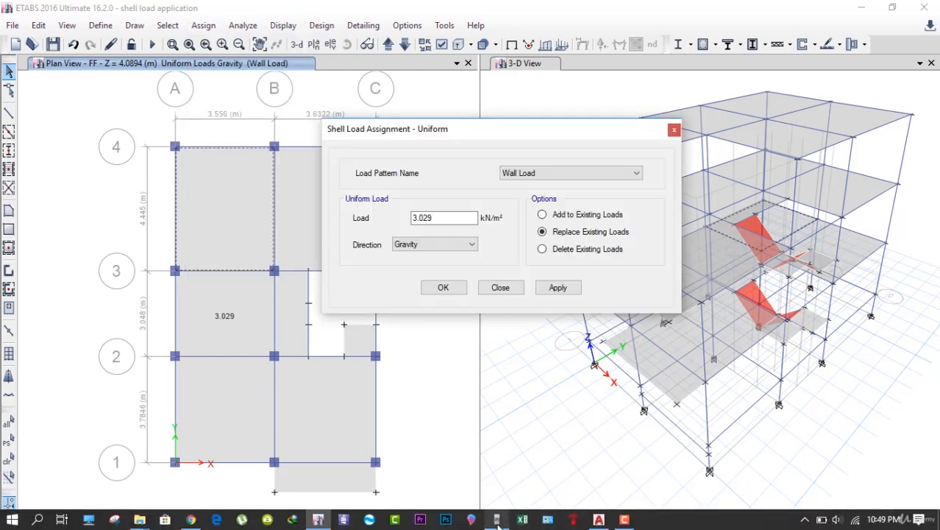
left_click(496, 519)
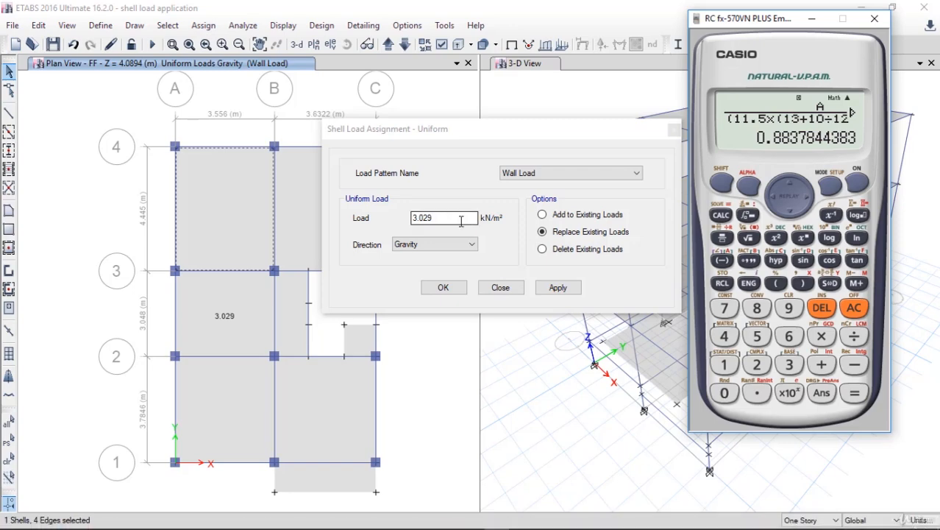
left_click_drag(462, 219, 347, 218)
type("0.88")
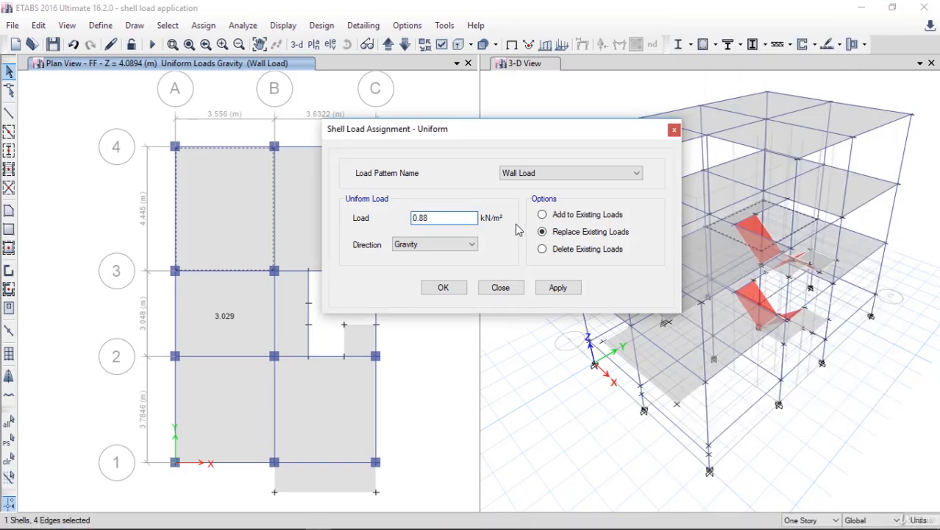
left_click(557, 287)
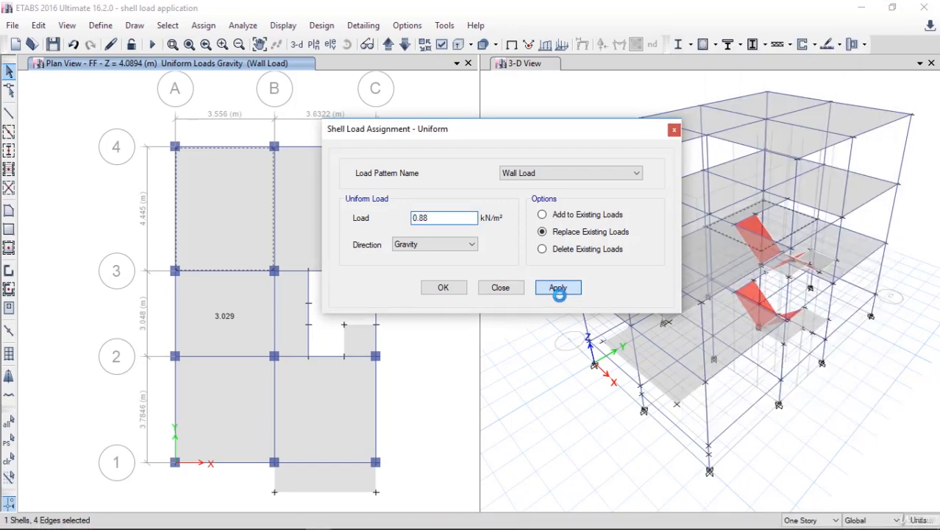
left_click(444, 287)
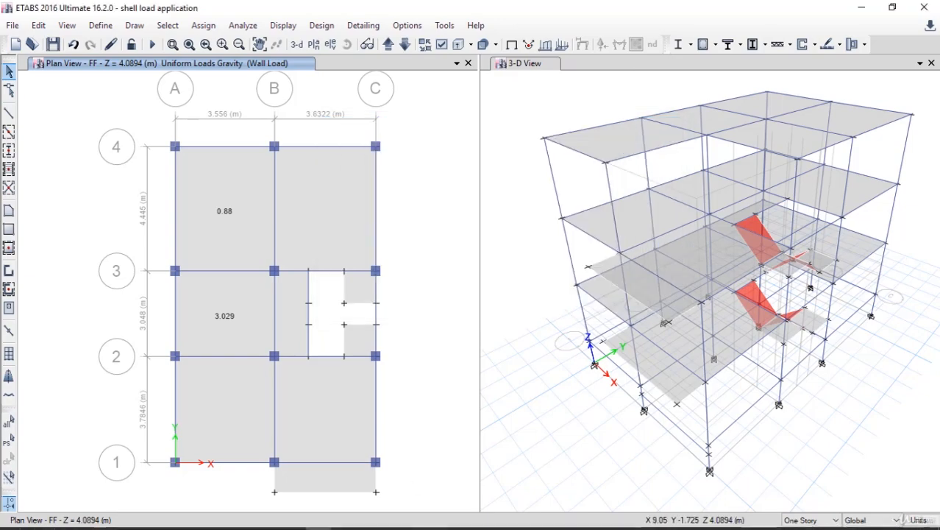
In AutoCAD's first-floor plan, add a horizontal linear dimension along the full length of the wall between the living room and balcony.
left_click(599, 519)
scroll(500, 341, "down", 4)
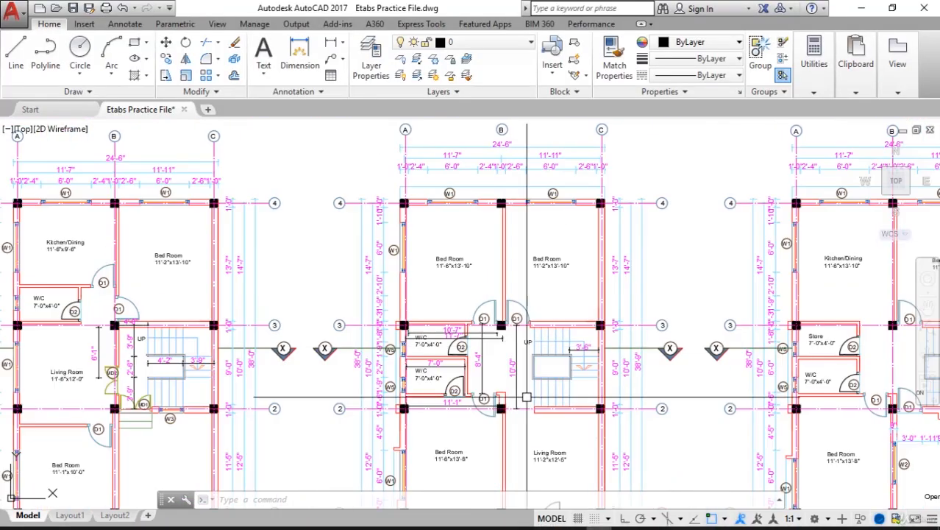
middle_click_drag(498, 383, 482, 337)
scroll(484, 372, "up", 4)
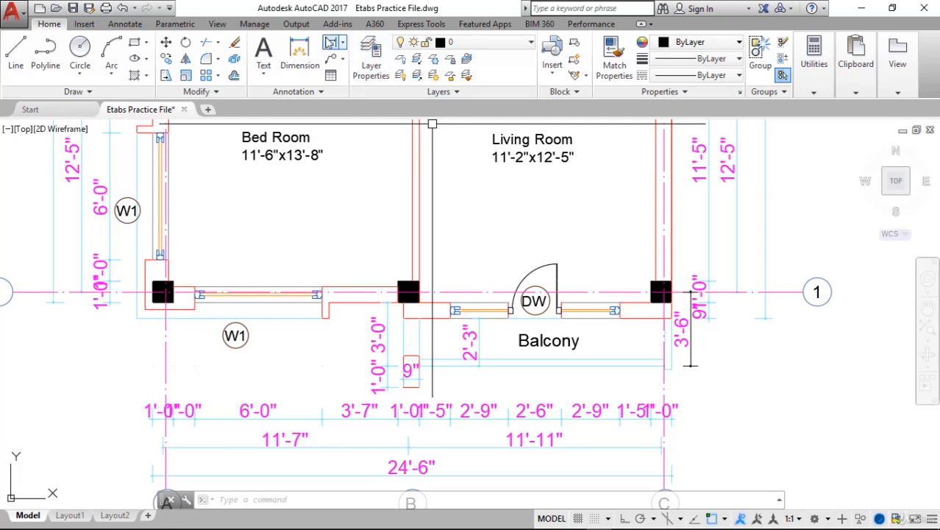
left_click(330, 42)
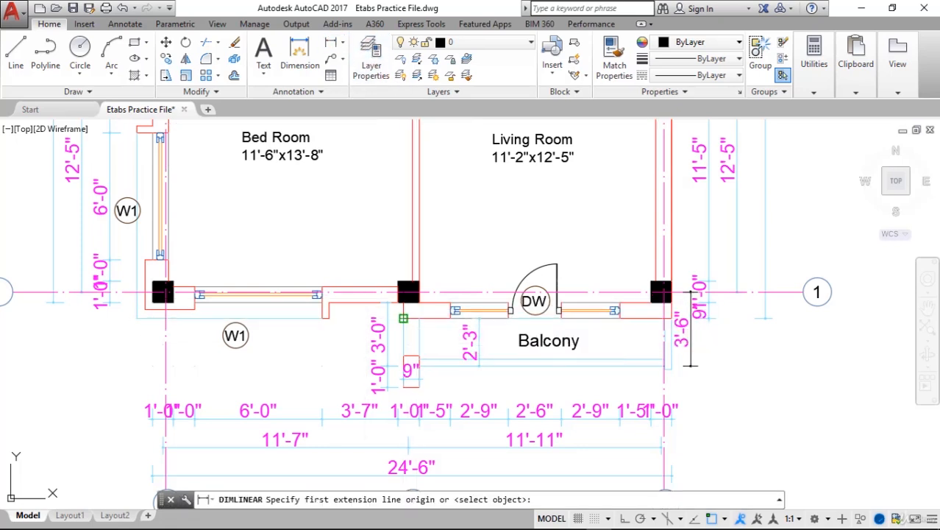
left_click(400, 319)
left_click(671, 318)
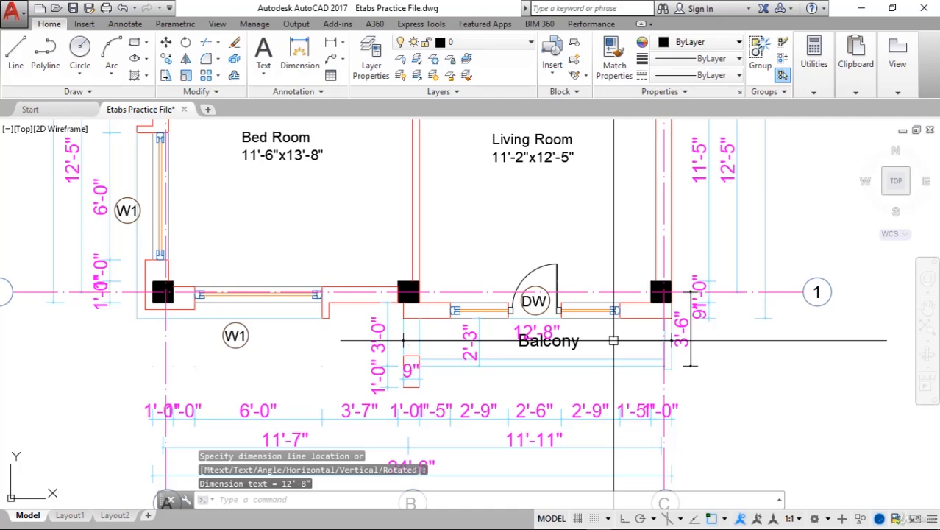
middle_click_drag(529, 242, 474, 308)
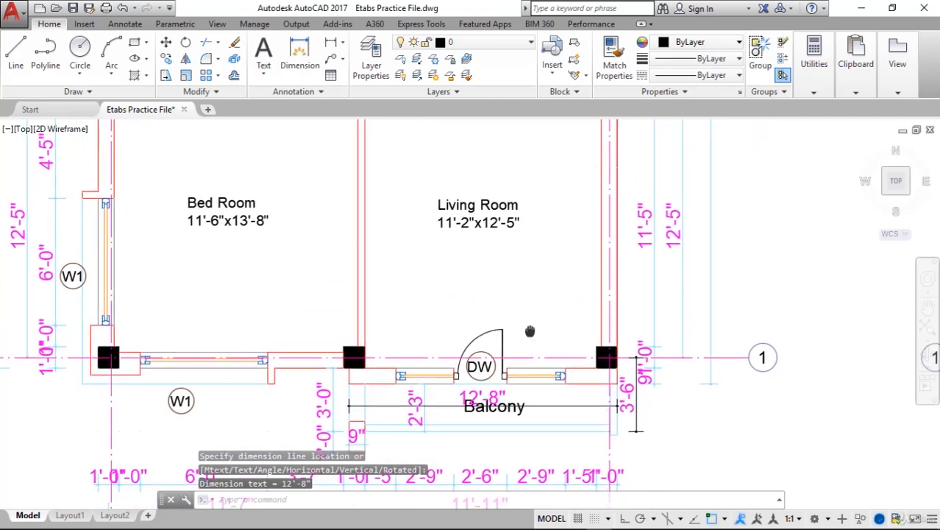
left_click(498, 395)
Add a vertical linear dimension from the column at grids C and 2 to the balcony's outer edge, placed beside the existing dimension chains.
scroll(515, 368, "down", 2)
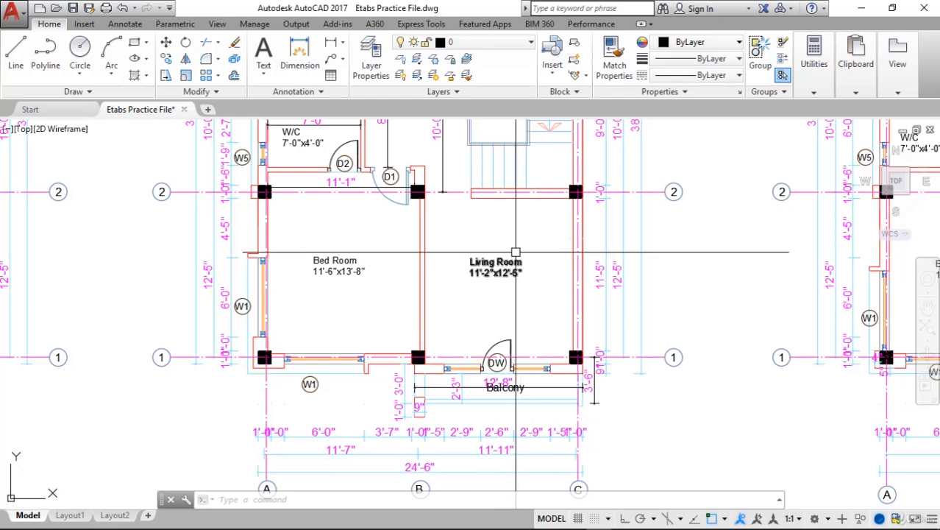
middle_click_drag(546, 280, 509, 228)
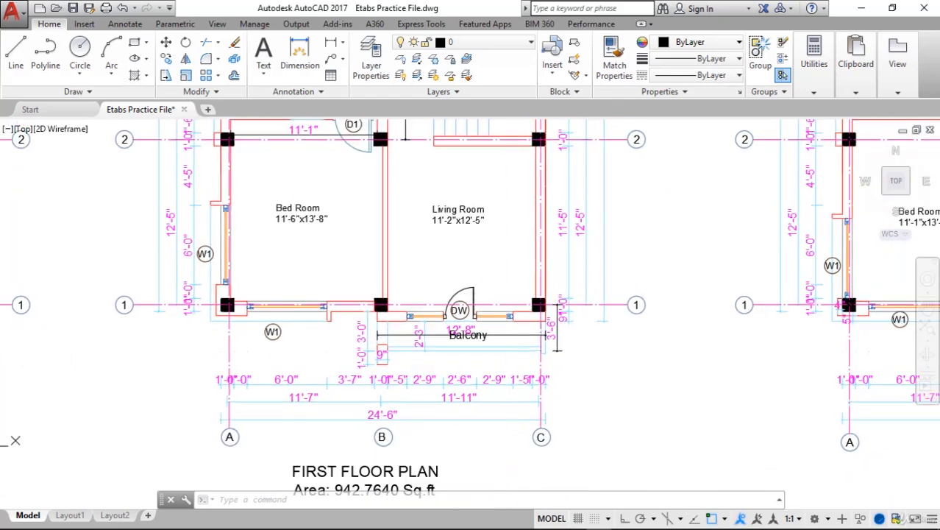
scroll(494, 328, "up", 2)
scroll(495, 327, "down", 2)
middle_click_drag(479, 261, 490, 309)
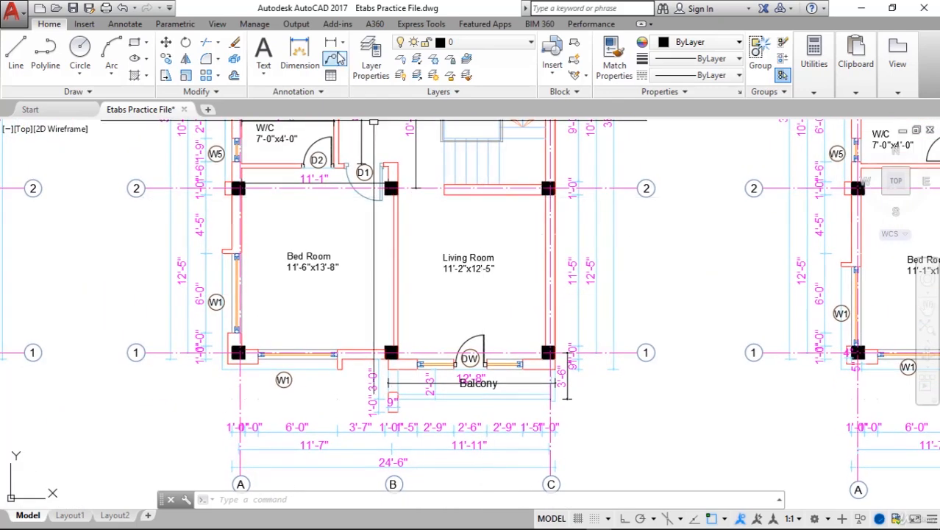
left_click(335, 58)
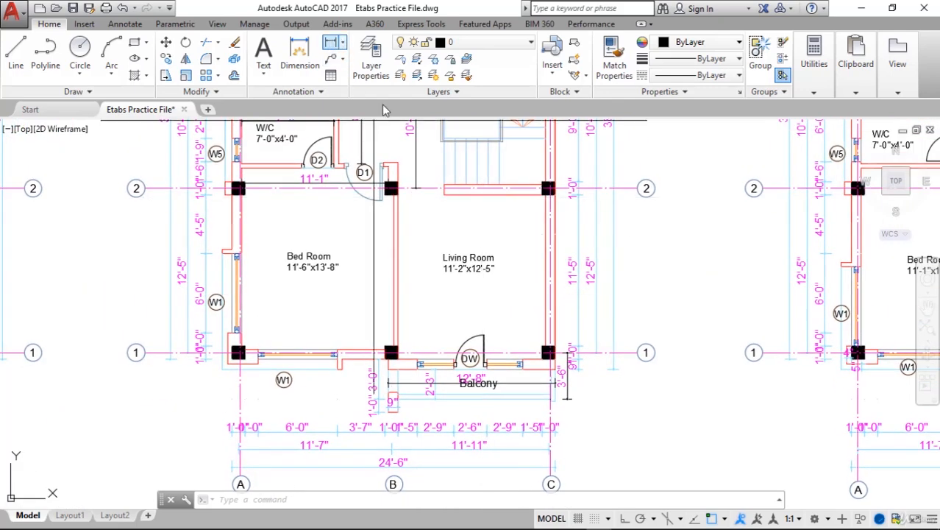
left_click(546, 194)
scroll(550, 386, "up", 3)
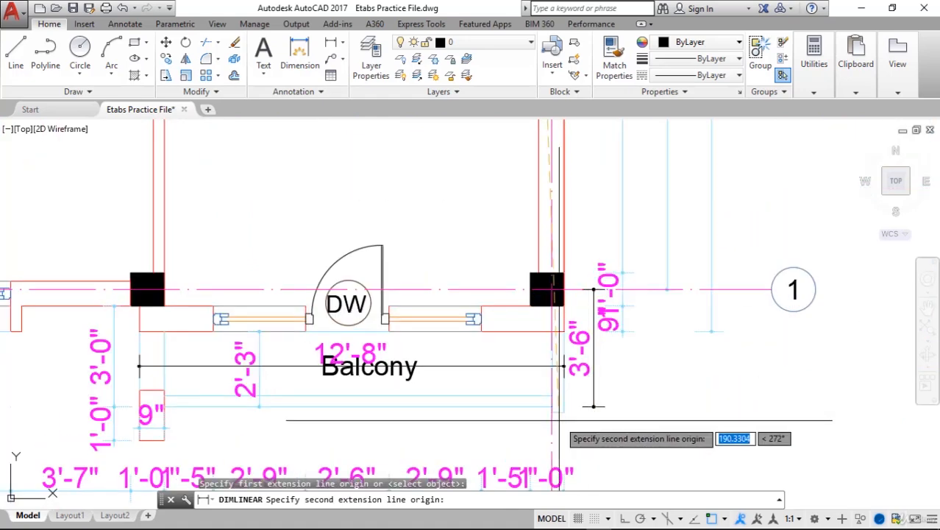
left_click(552, 405)
scroll(580, 404, "down", 2)
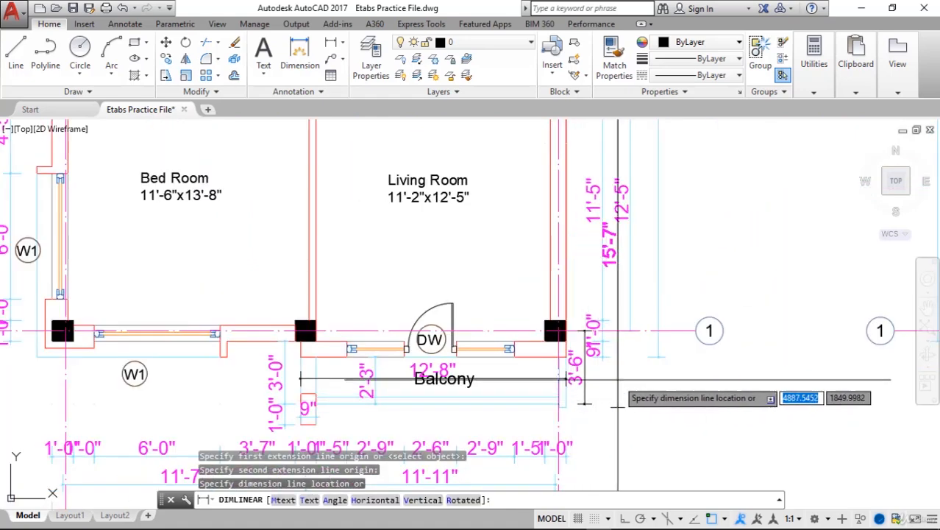
left_click(685, 384)
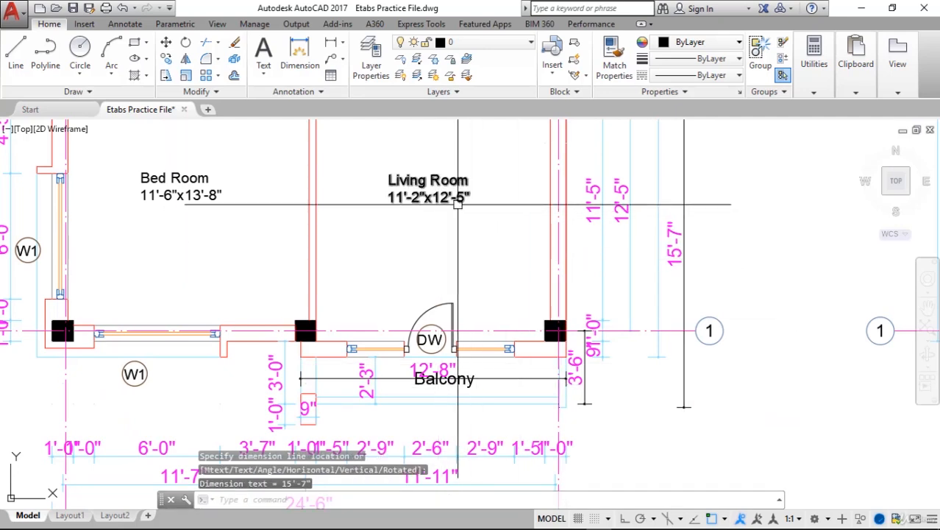
middle_click_drag(460, 204, 458, 245)
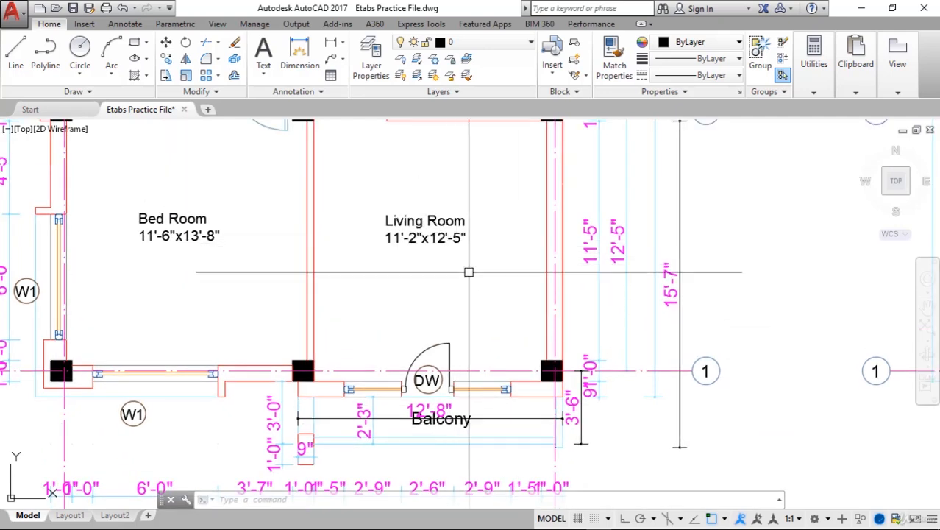
In the calculator, convert the 12'-8" balcony wall length to metres by computing 12+8÷12 and dividing the result by 3.281.
mouse_move(543, 527)
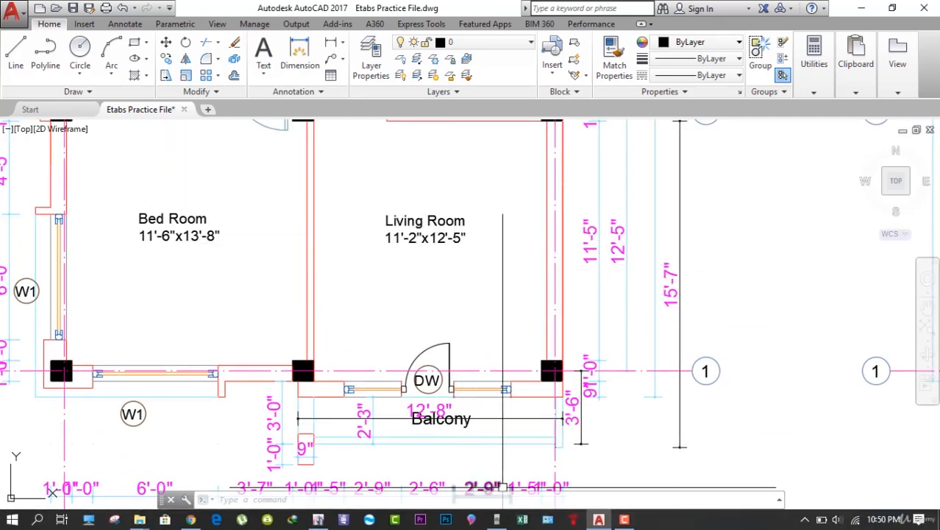
left_click(497, 521)
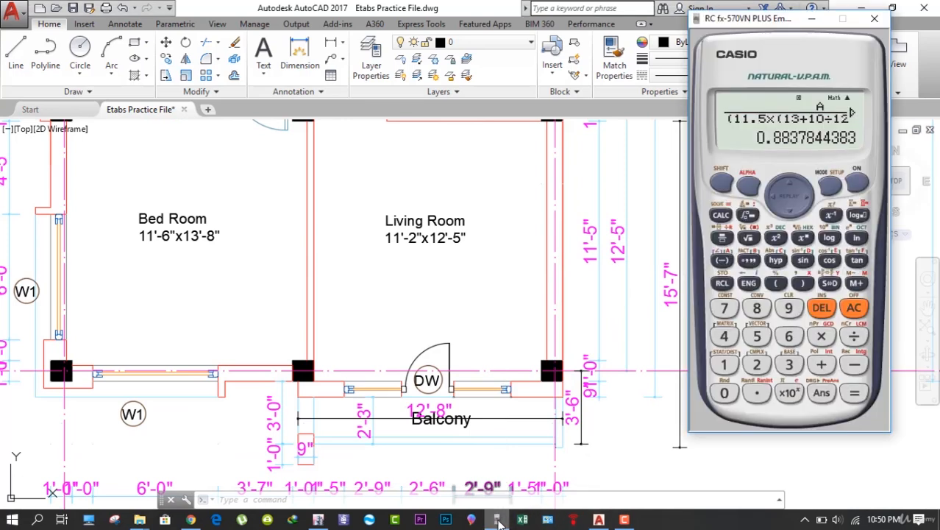
left_click(852, 310)
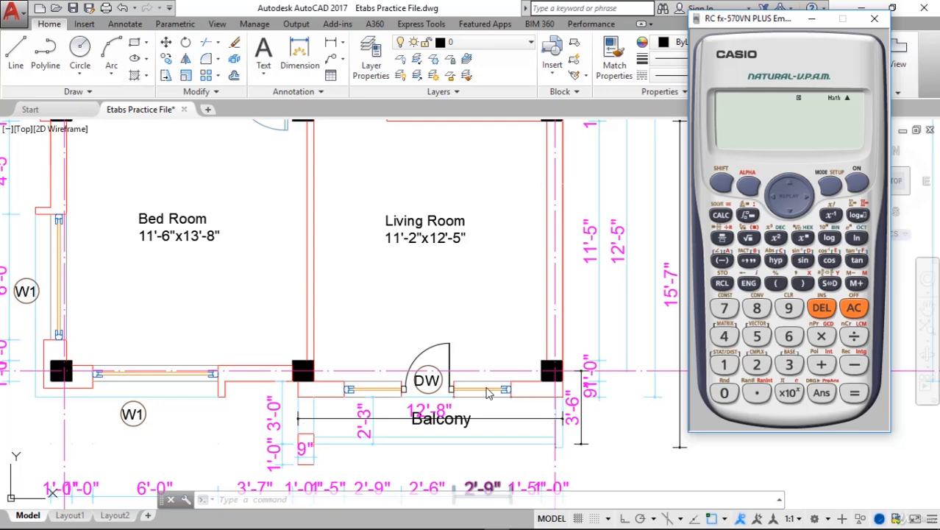
type("12+8/1")
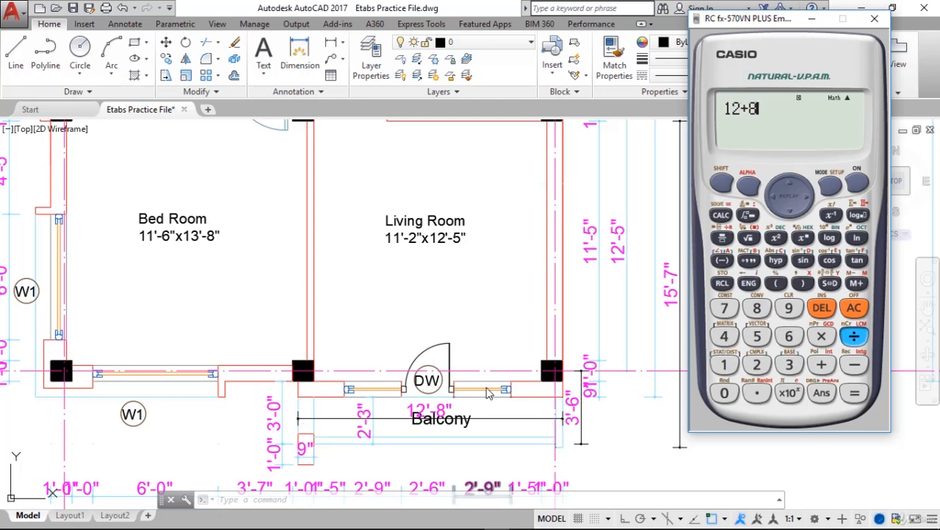
key("Return")
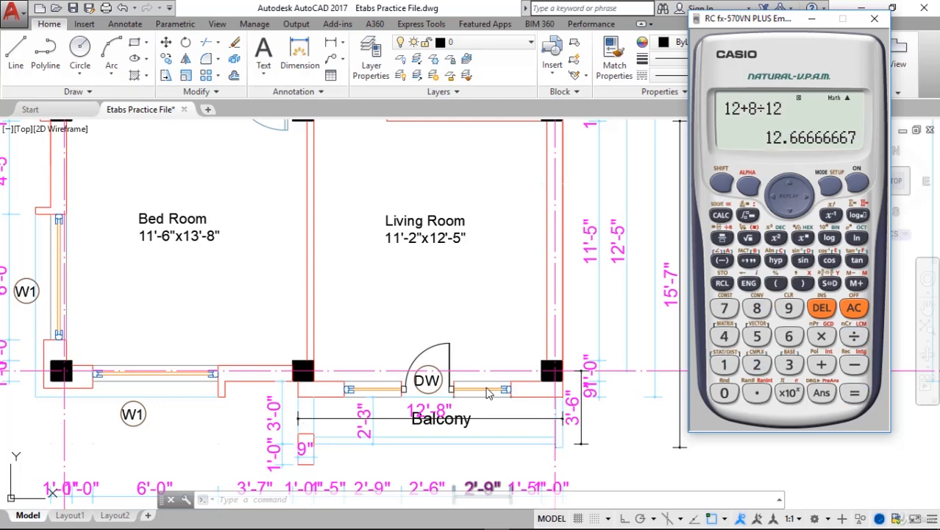
type("/")
type("3.281")
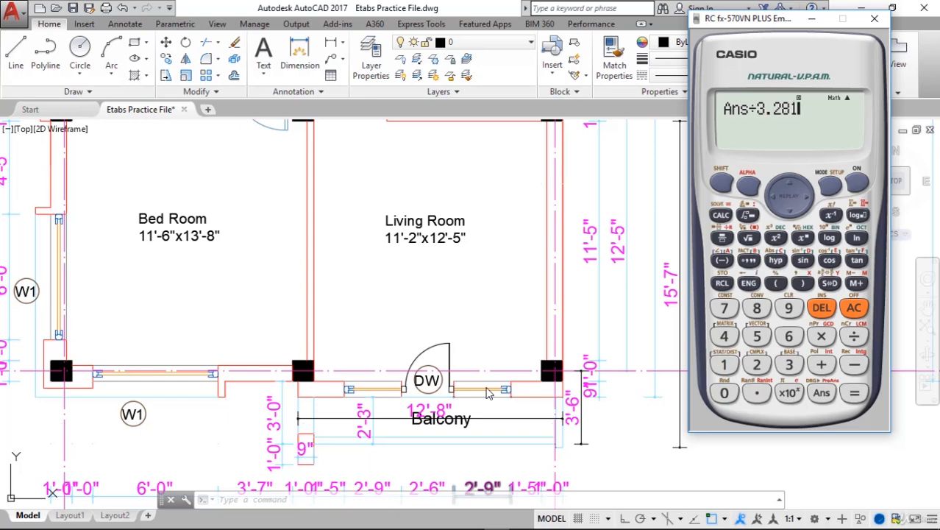
key("Return")
Compute the balcony wall load by multiplying the metric length by 0.11 and 2.74, and the result by 0.7 and 19.2.
type("*")
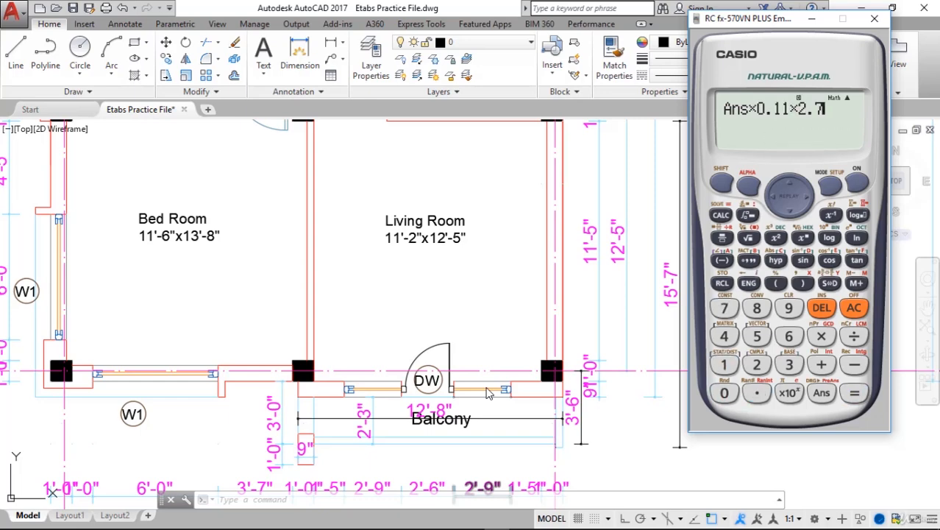
key("Return")
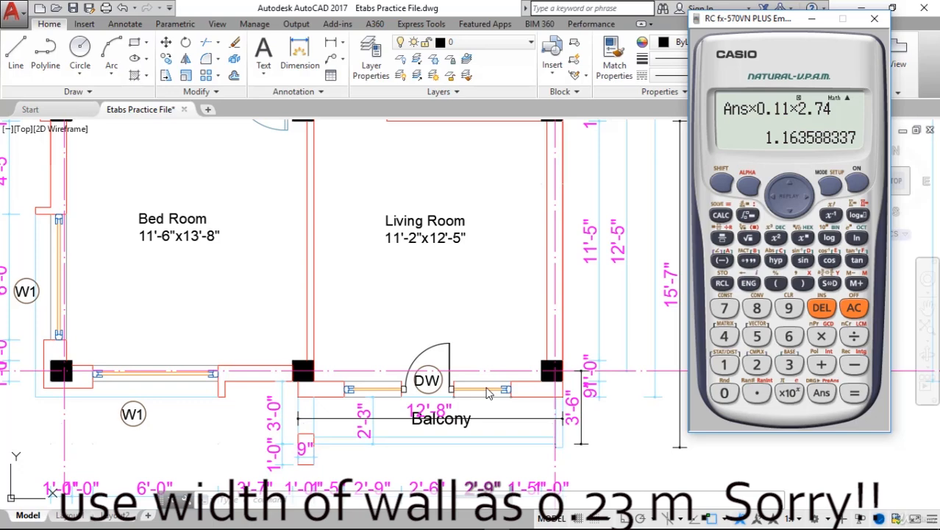
type("*0")
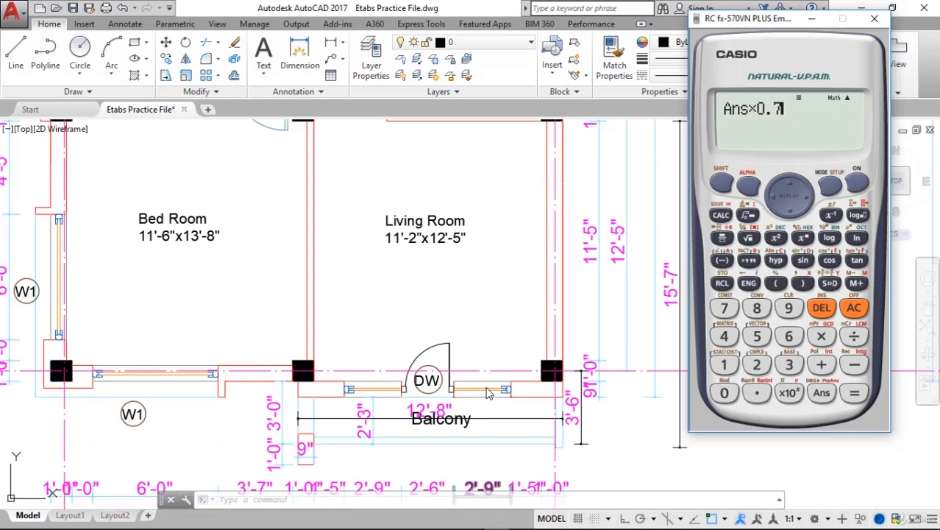
type(".7*19.2")
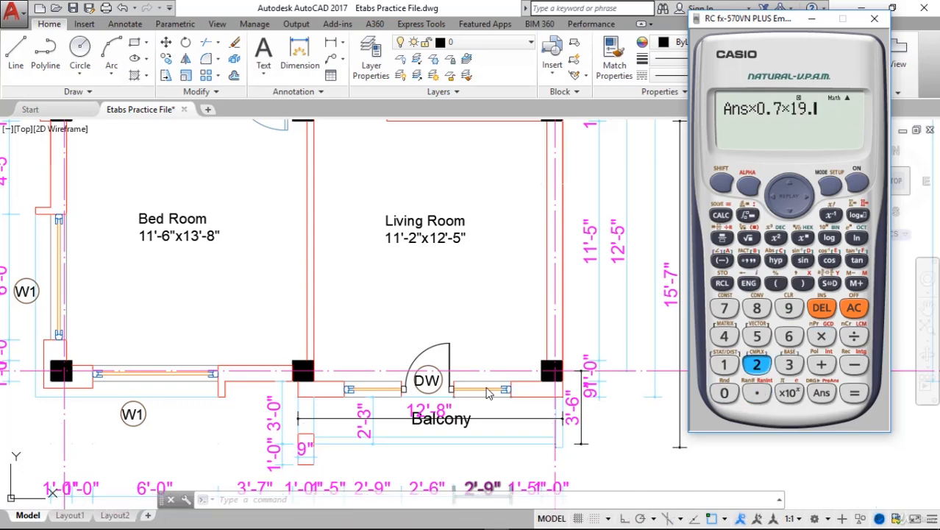
key("Return")
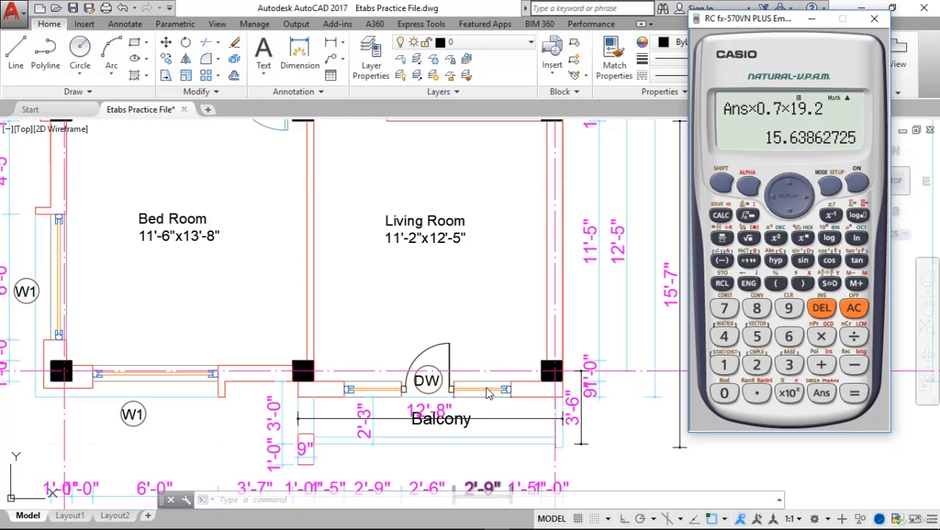
Store the calculated balcony wall load in the calculator's memory variable A.
left_click(723, 181)
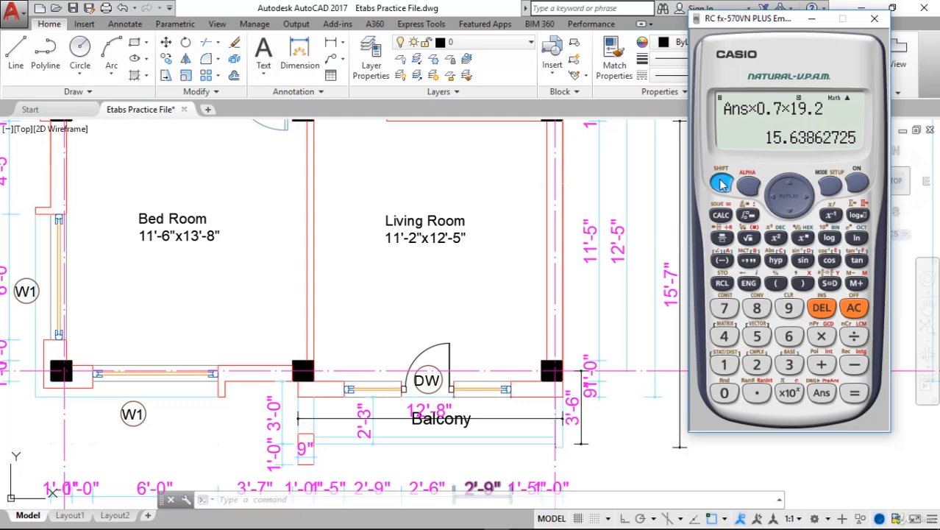
left_click(721, 283)
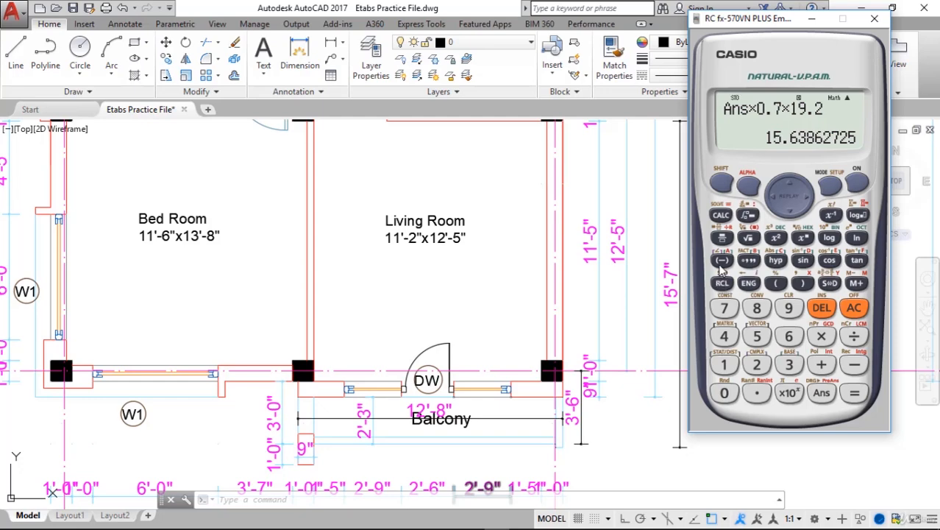
left_click(721, 263)
Compute the equivalent area load by dividing A by (15+7÷12)×(12+5÷12)÷10.76.
left_click(724, 237)
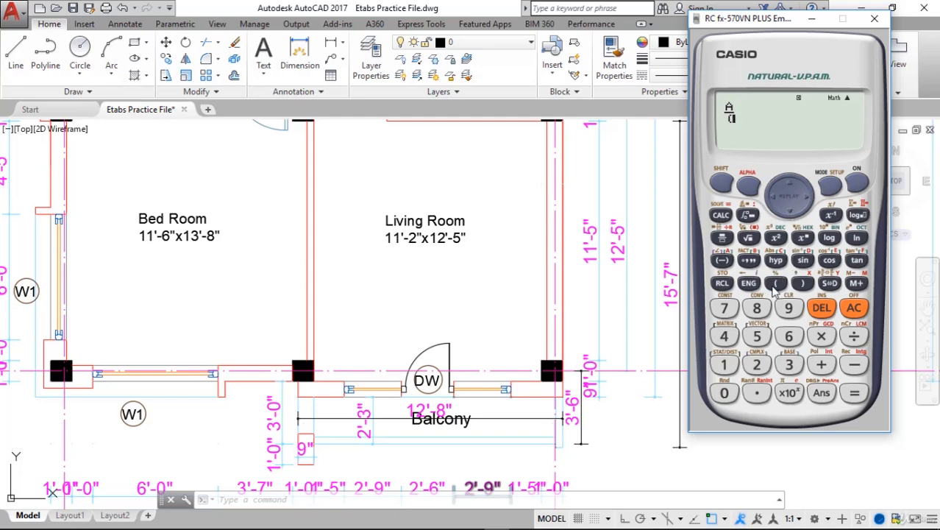
type("(15+7")
type("/12")
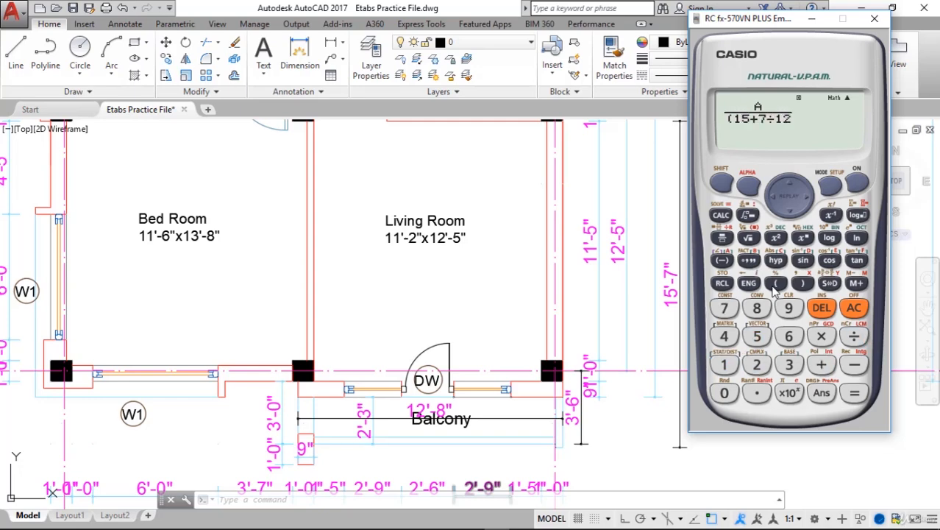
type(")")
type("*")
left_click(774, 291)
type("12+")
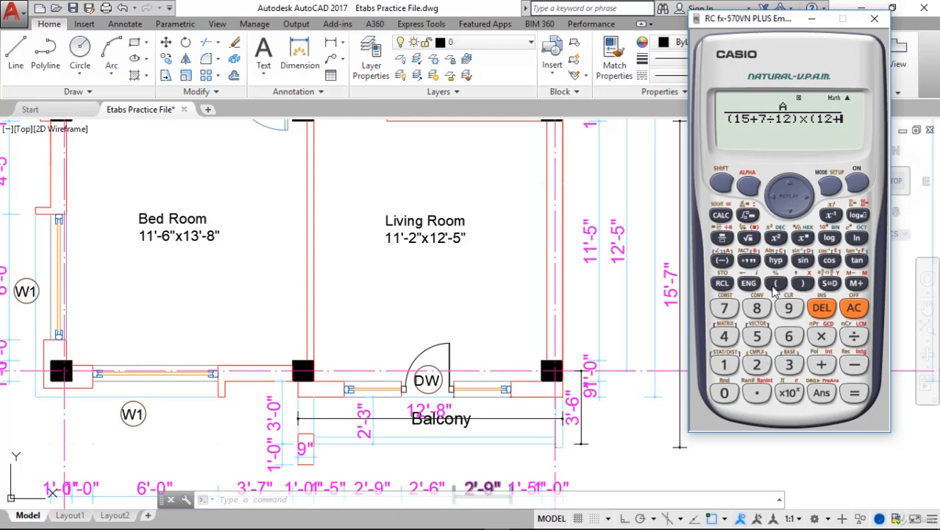
type("5/12")
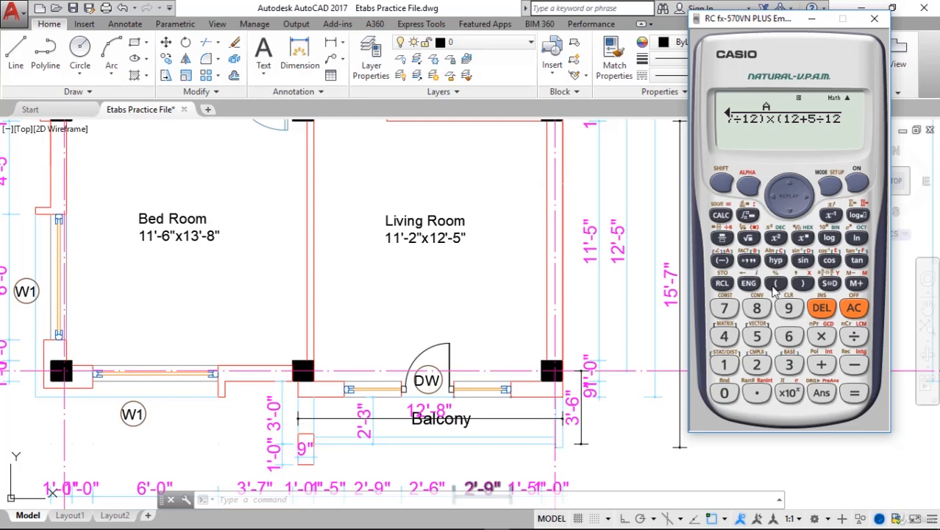
type(")")
type("*")
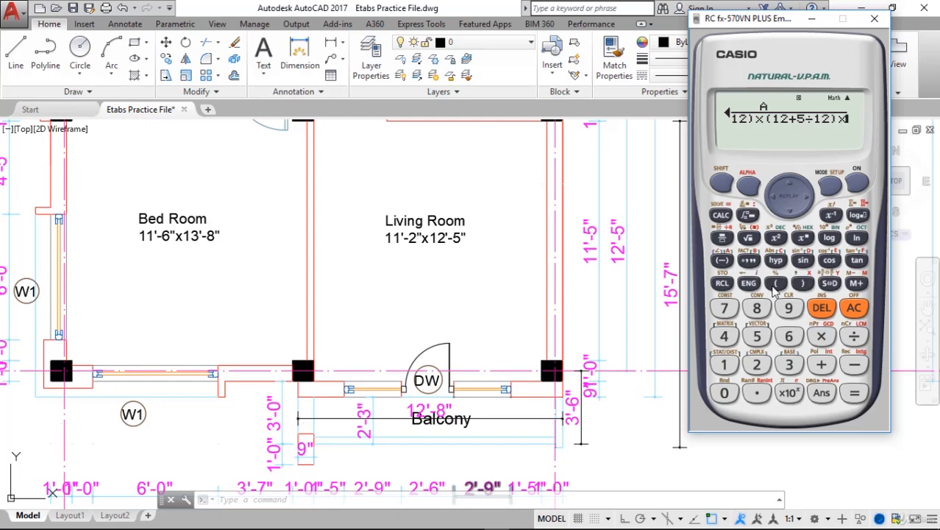
key("BackSpace")
type("/10.76")
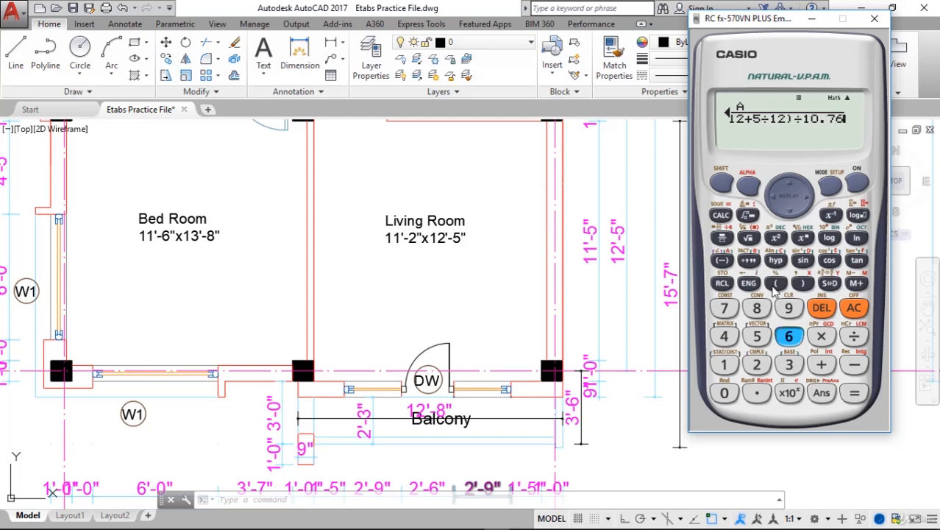
key("Return")
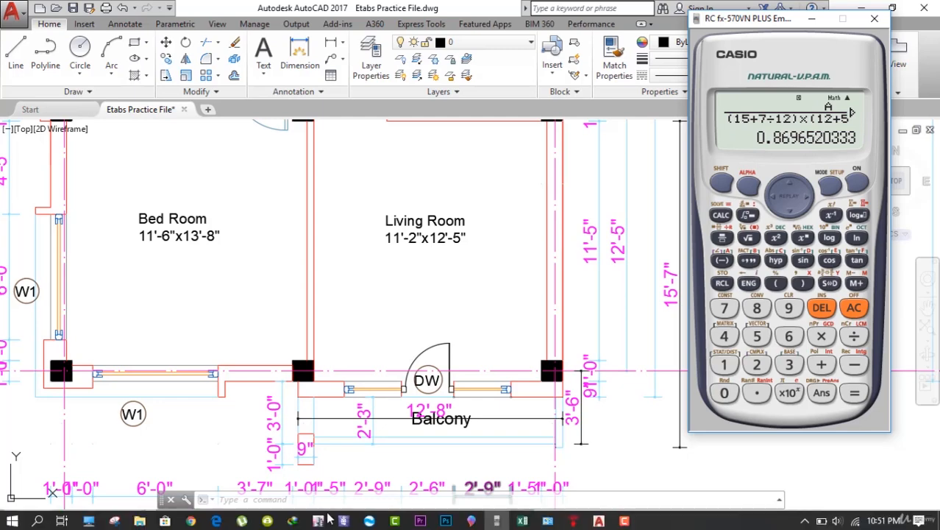
In ETABS, merge the first-floor slab panel between grids B–C and 1–2 with the adjoining balcony slab into one shell.
left_click(320, 519)
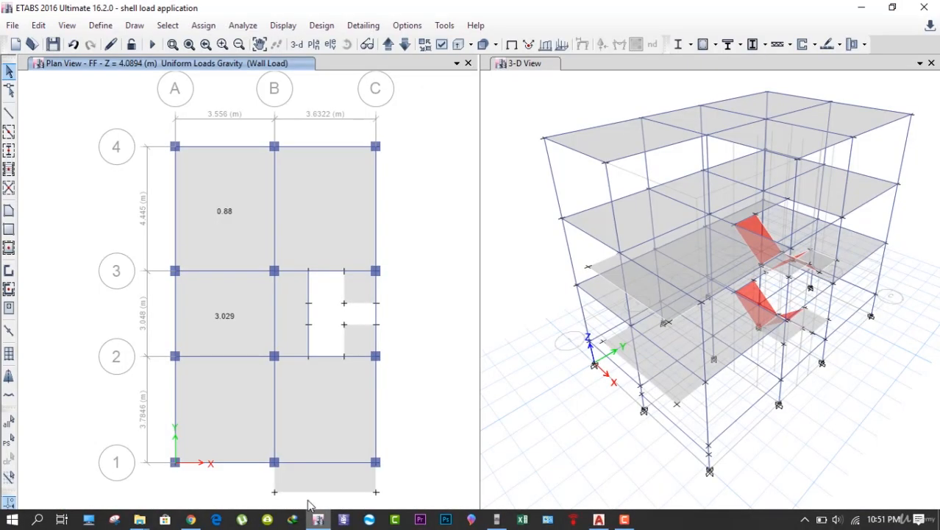
left_click(349, 431)
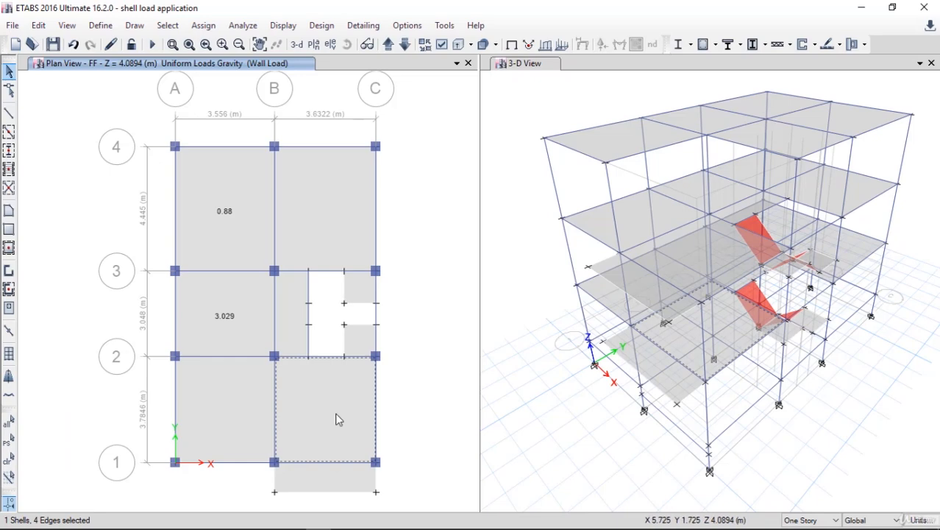
left_click(332, 486)
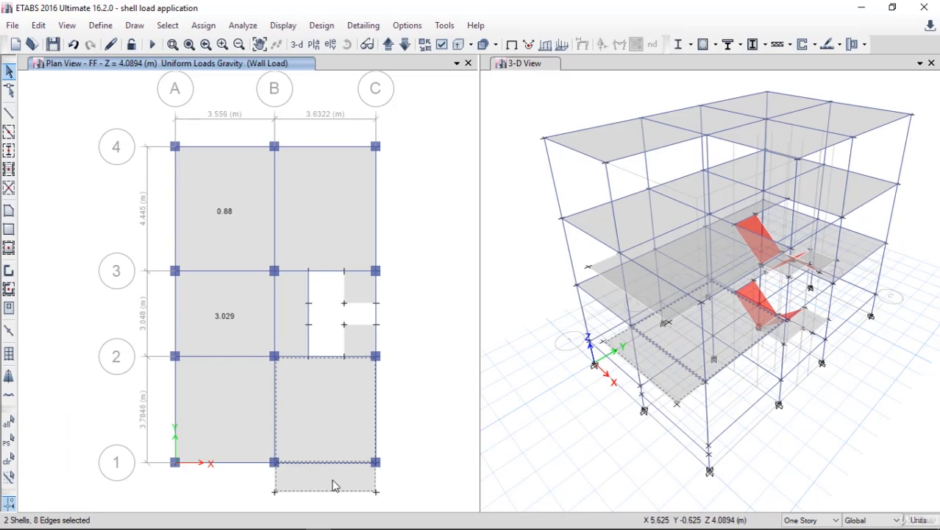
left_click(39, 25)
mouse_move(111, 368)
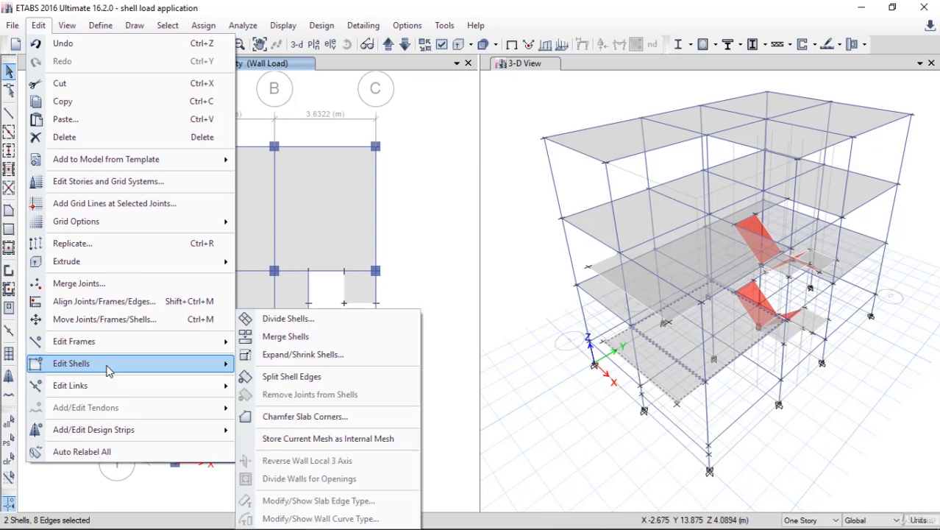
left_click(286, 336)
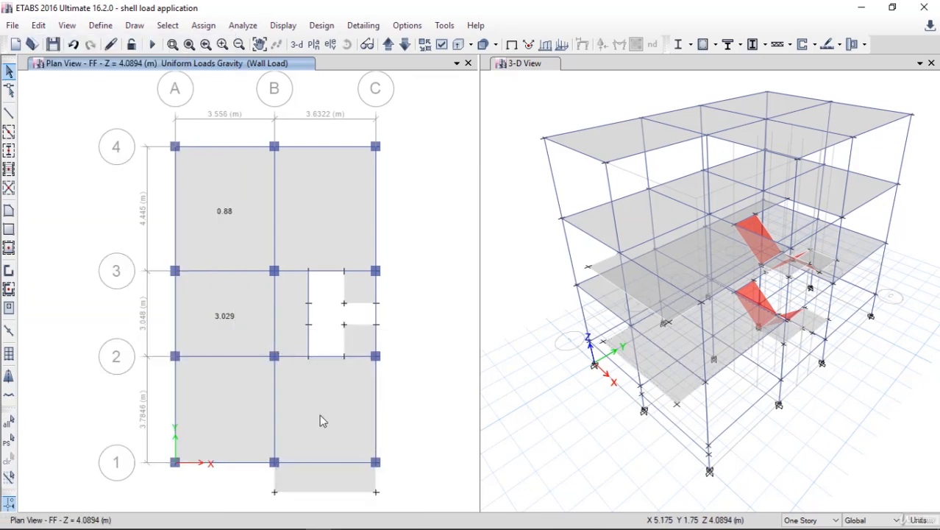
Assign a uniform Wall Load of 0.869 kN/m² in the Gravity direction to the merged living room and balcony slab, replacing existing loads.
left_click(204, 25)
mouse_move(266, 174)
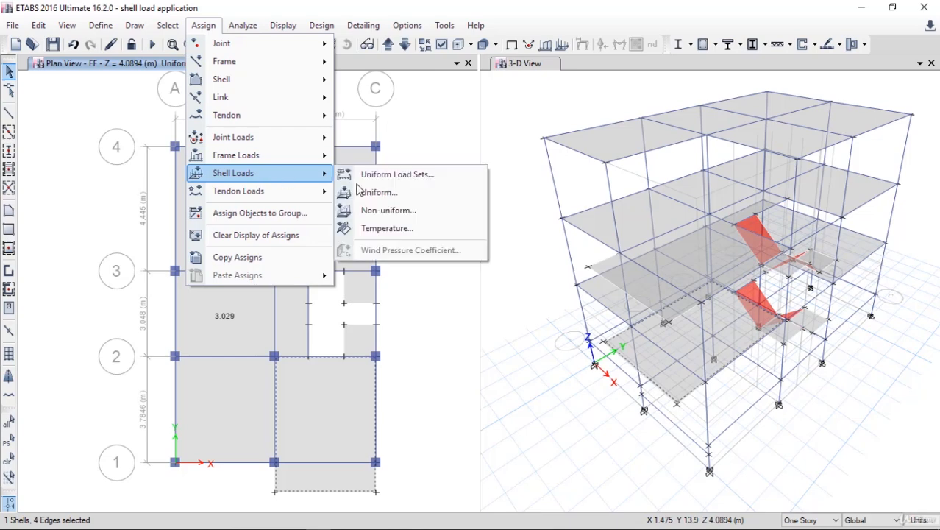
left_click(381, 193)
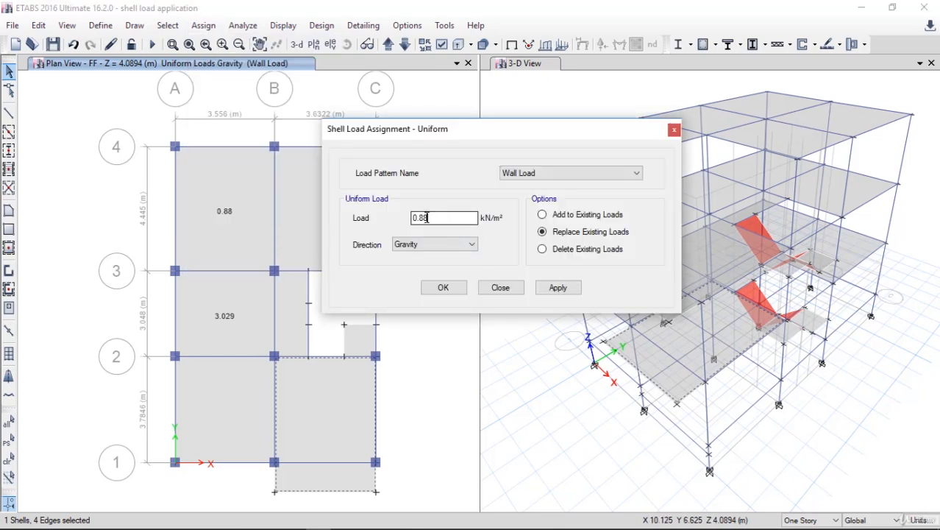
left_click_drag(426, 218, 303, 222)
left_click(503, 519)
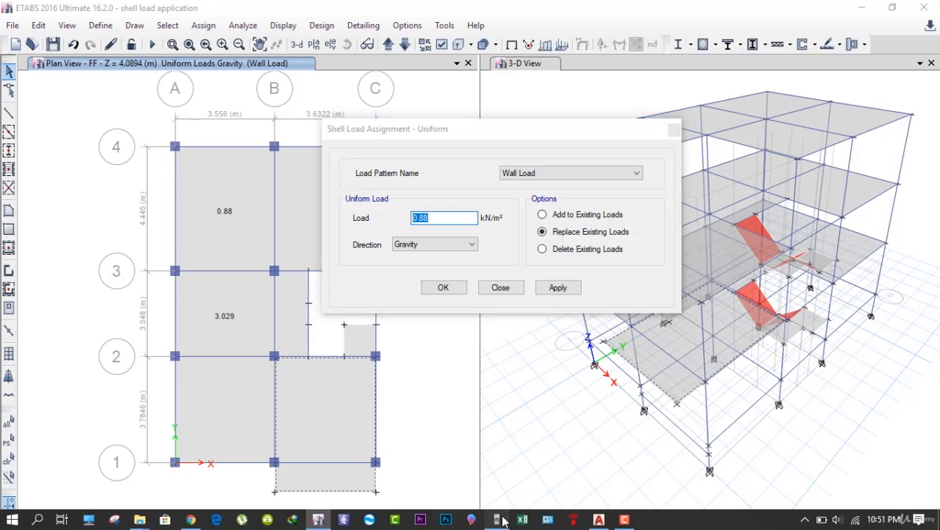
left_click_drag(443, 217, 347, 228)
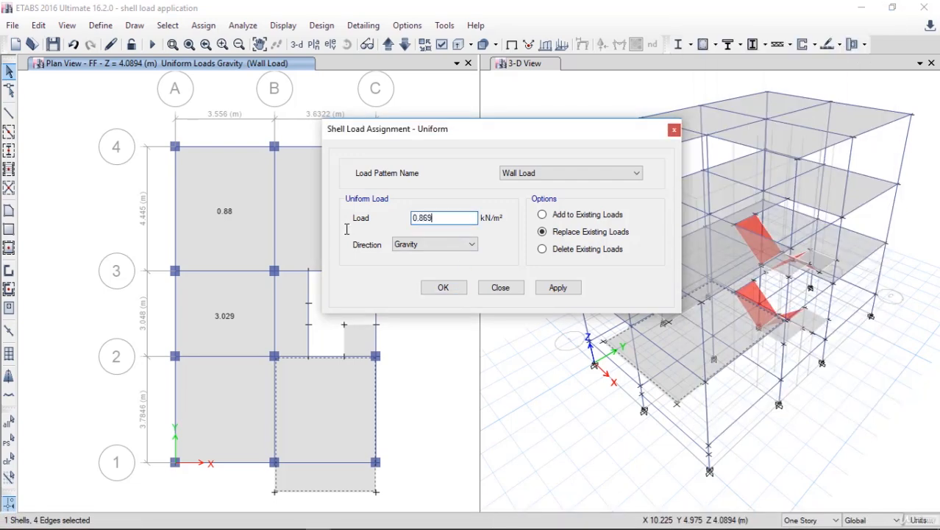
left_click(551, 288)
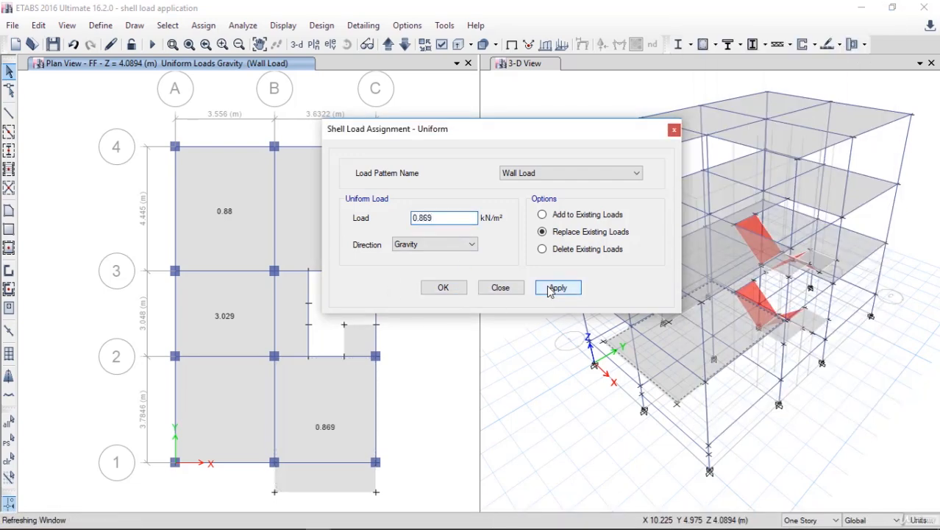
left_click(443, 288)
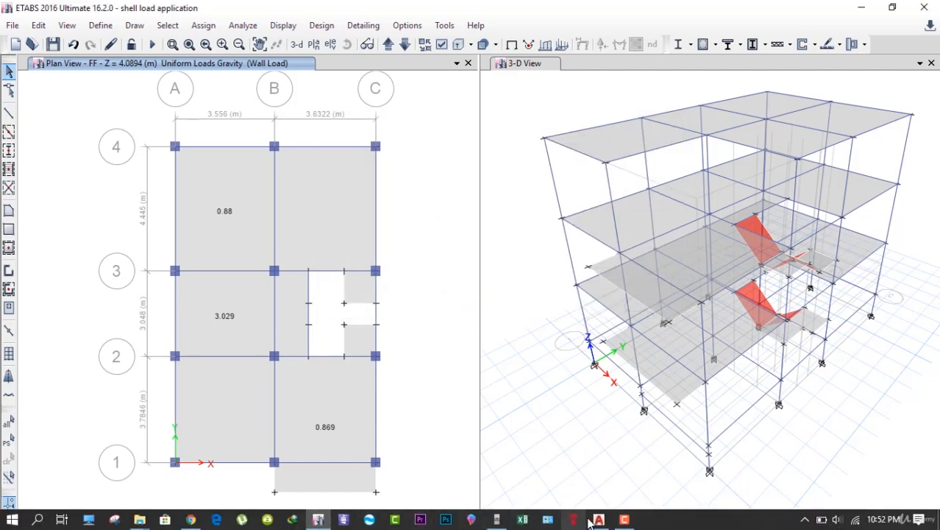
In AutoCAD, add a vertical linear dimension from the living room wall's outer corner to the 9" balcony pier, beside the 3'-0" dimension.
left_click(598, 520)
scroll(296, 353, "up", 3)
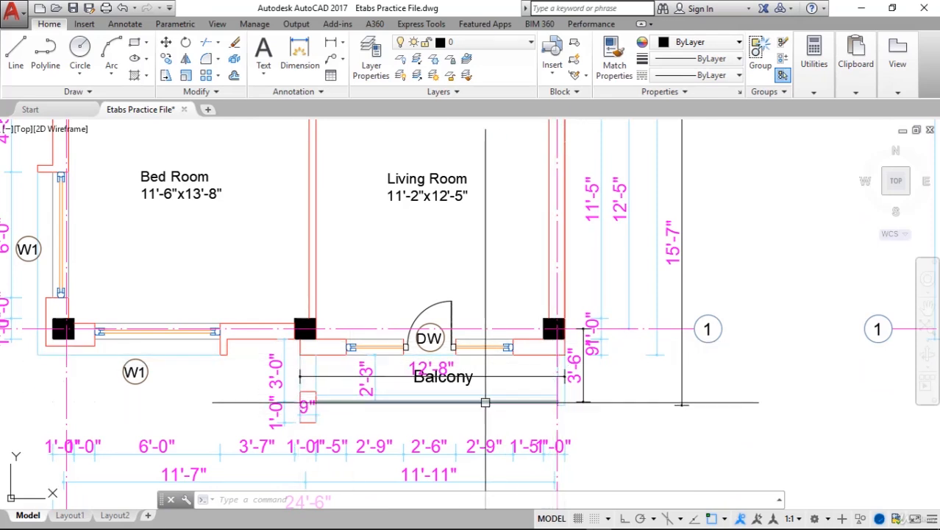
scroll(484, 402, "up", 2)
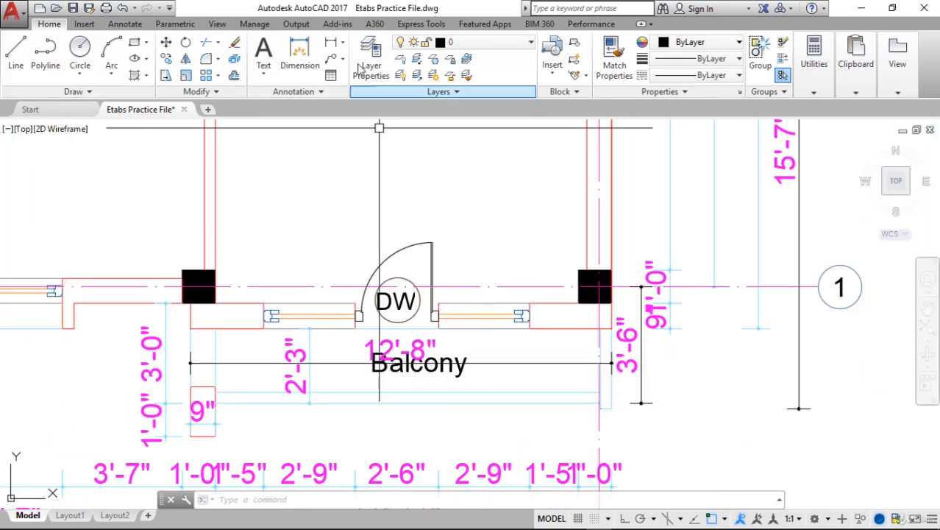
left_click(299, 52)
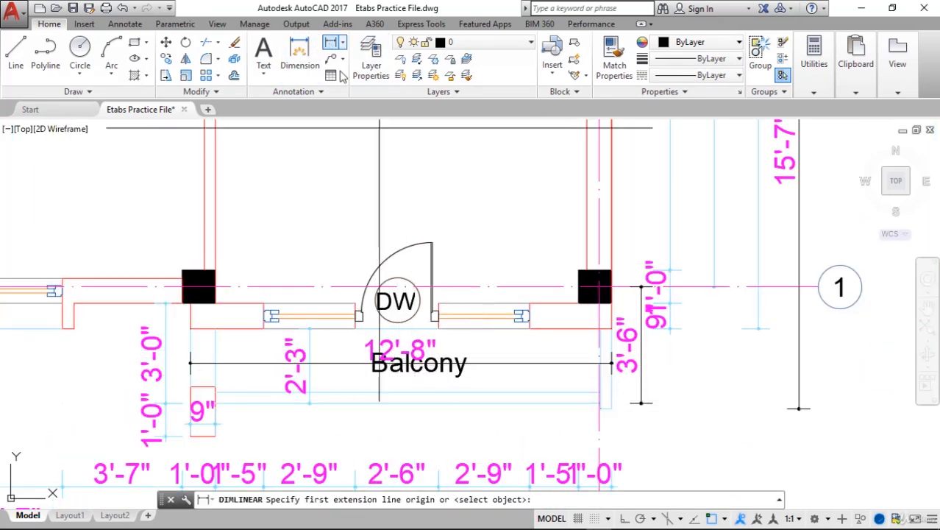
left_click(190, 328)
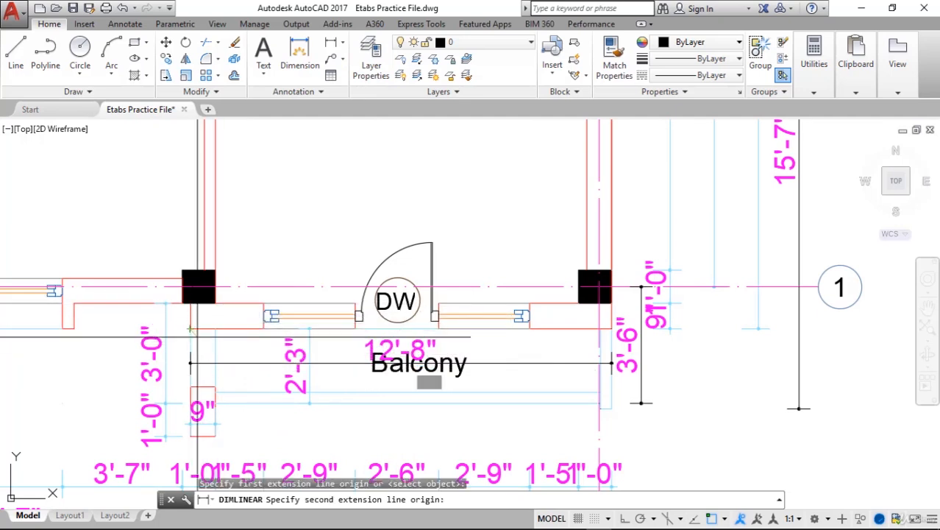
left_click(190, 423)
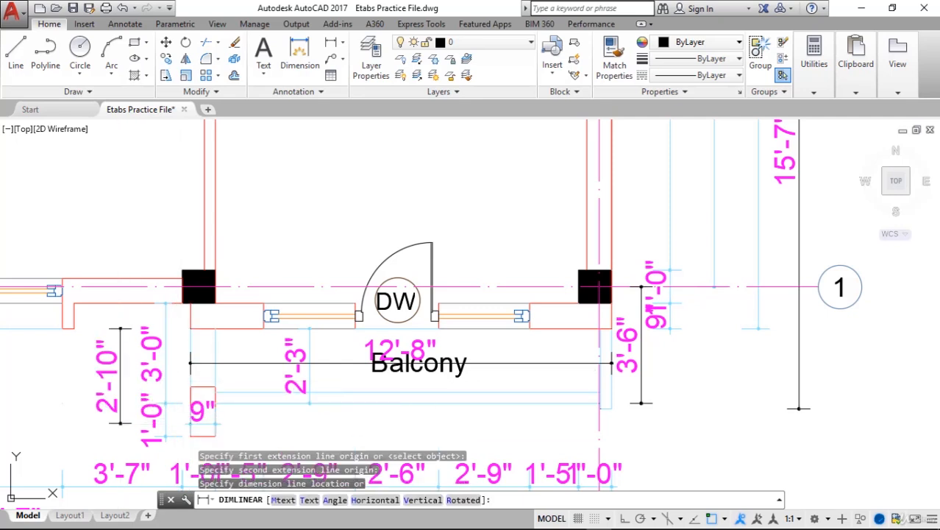
left_click(120, 380)
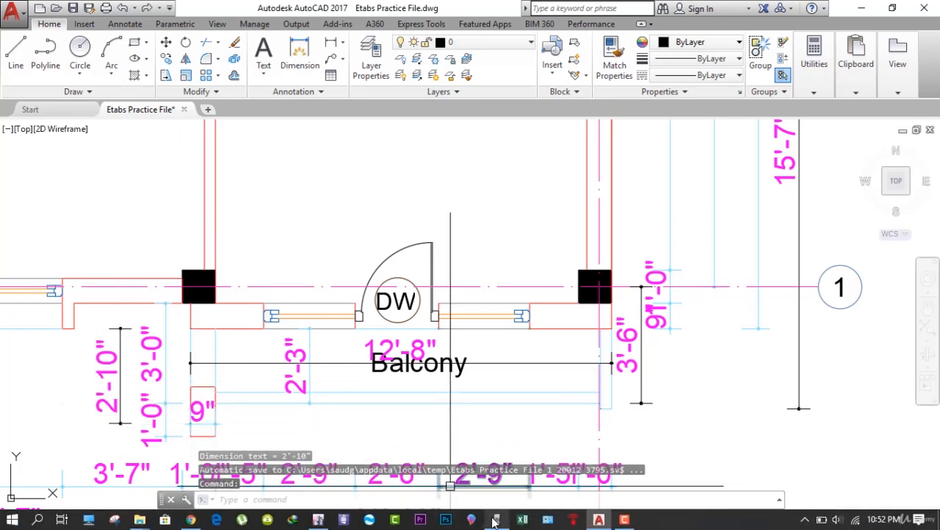
In the calculator, total the balcony edge lengths in feet by computing 2+12+2+(8+10+10)÷12.
left_click(521, 520)
left_click(852, 309)
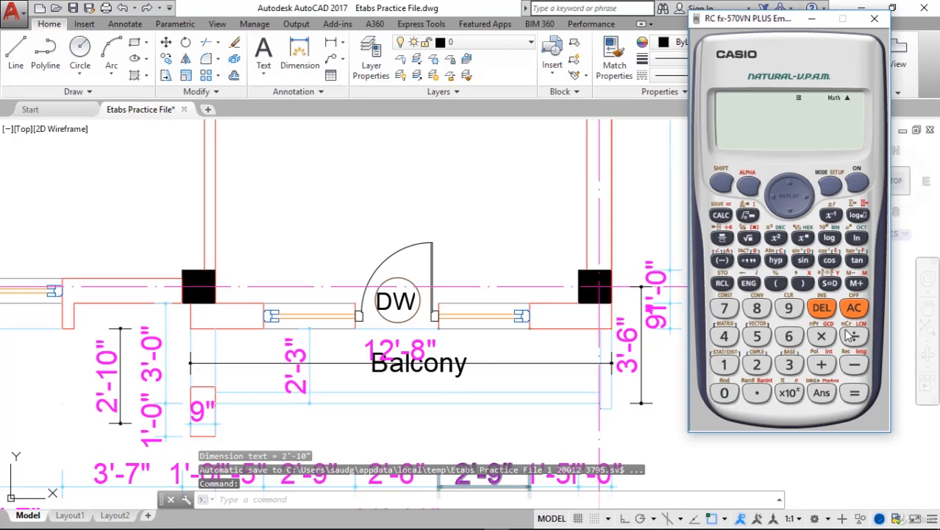
type("2+12+2")
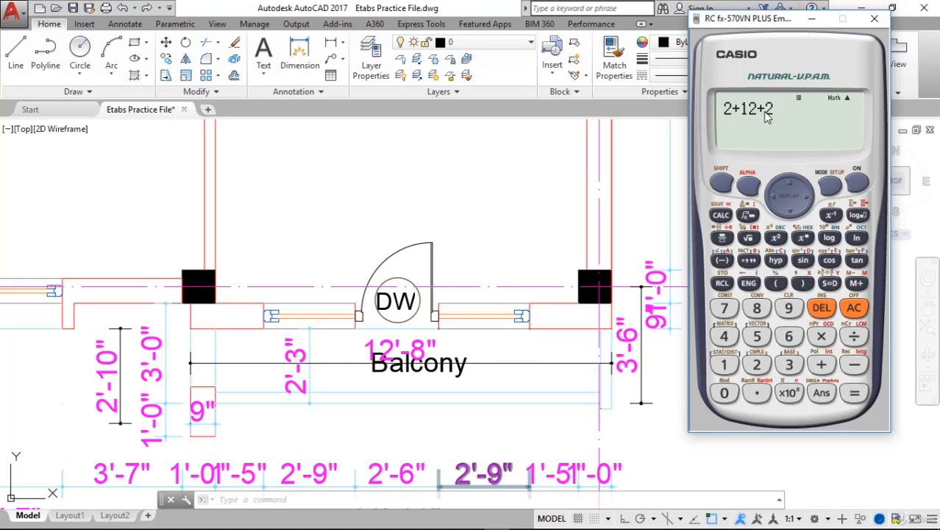
type("+(8+")
type("10+10)/12")
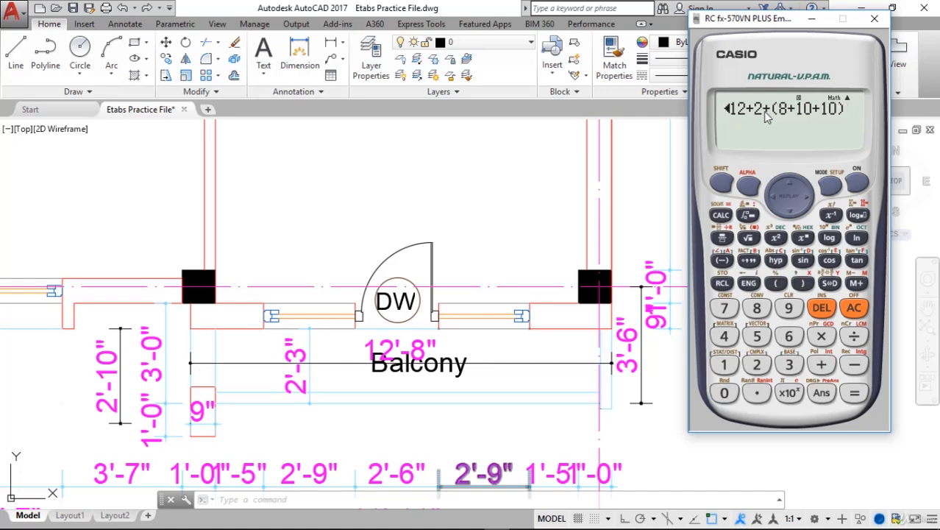
key("Return")
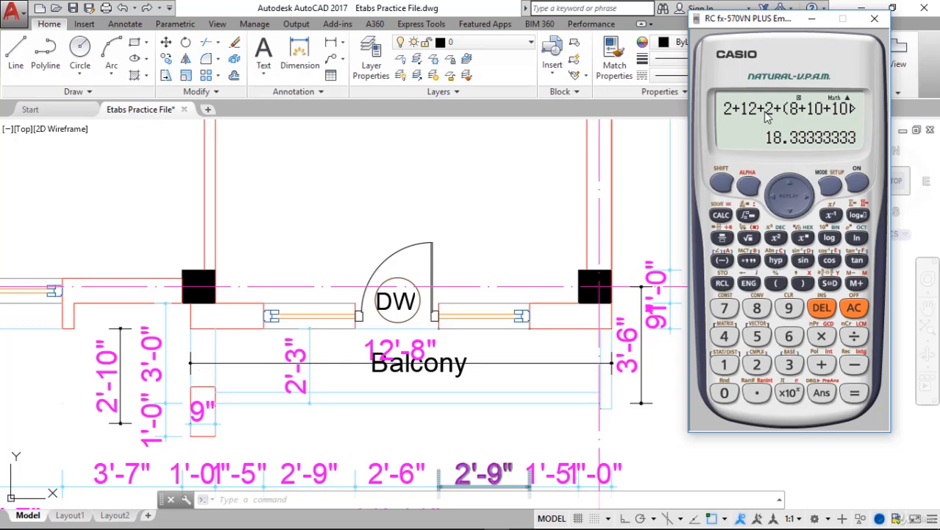
Convert the total balcony edge length to metres and compute the wall volume by dividing by 3.281 and multiplying by 0.11 and 1.
type("/3.28")
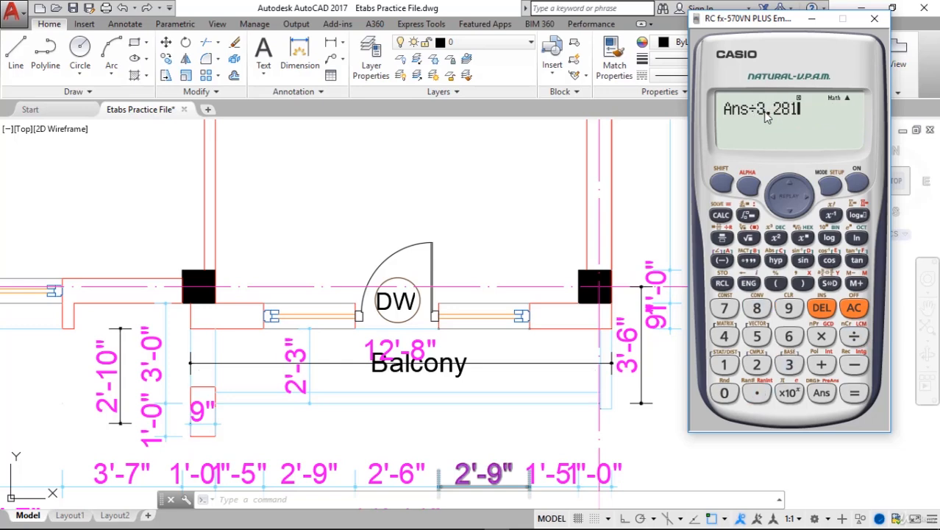
type("1*0.11")
type("*")
type("1")
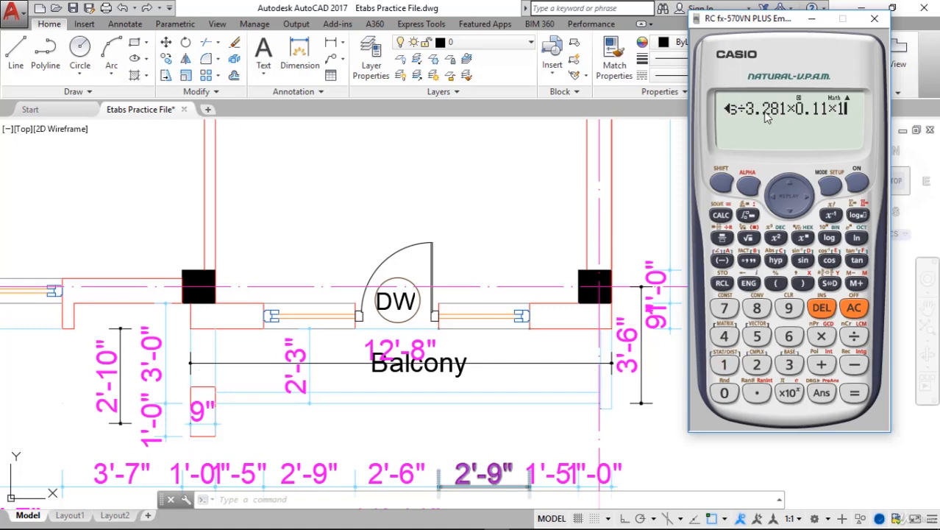
key("Return")
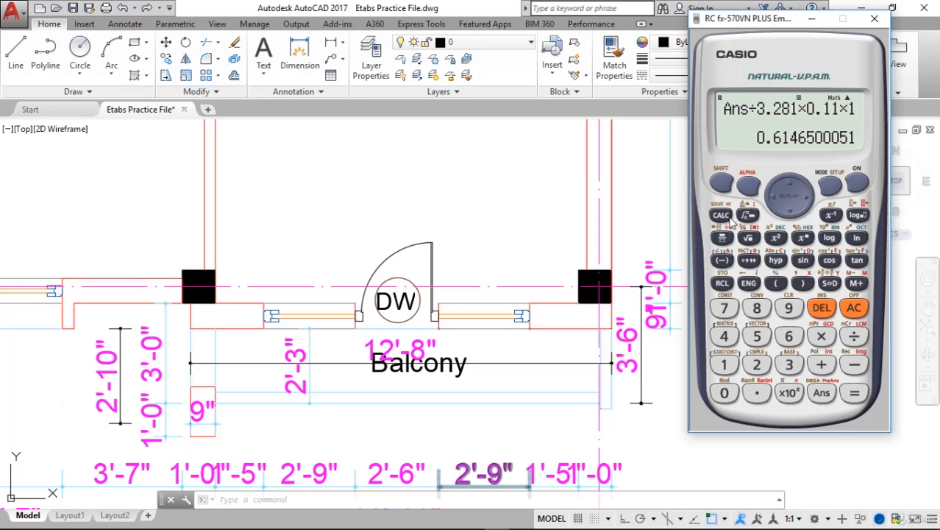
Clear the stray absolute-value entry and recall the previous answer in the calculator.
left_click(775, 261)
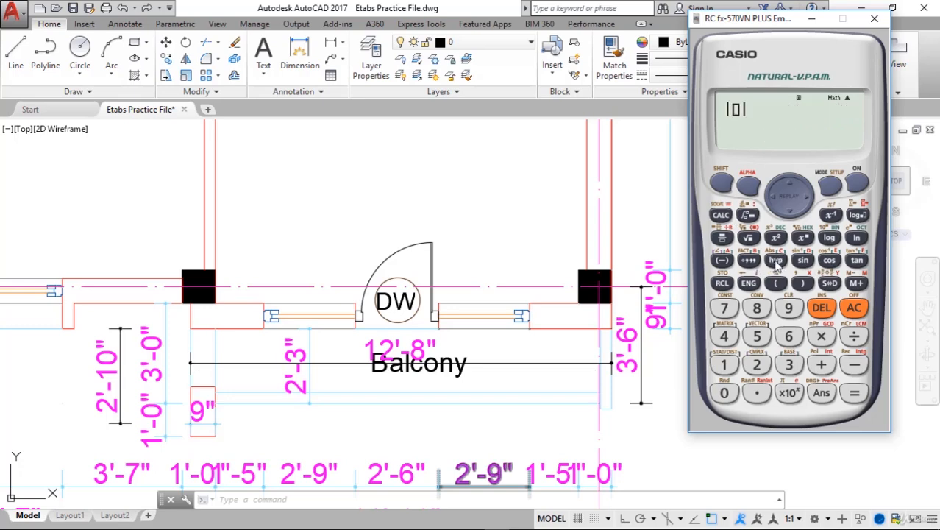
left_click(853, 307)
left_click(821, 392)
left_click(855, 392)
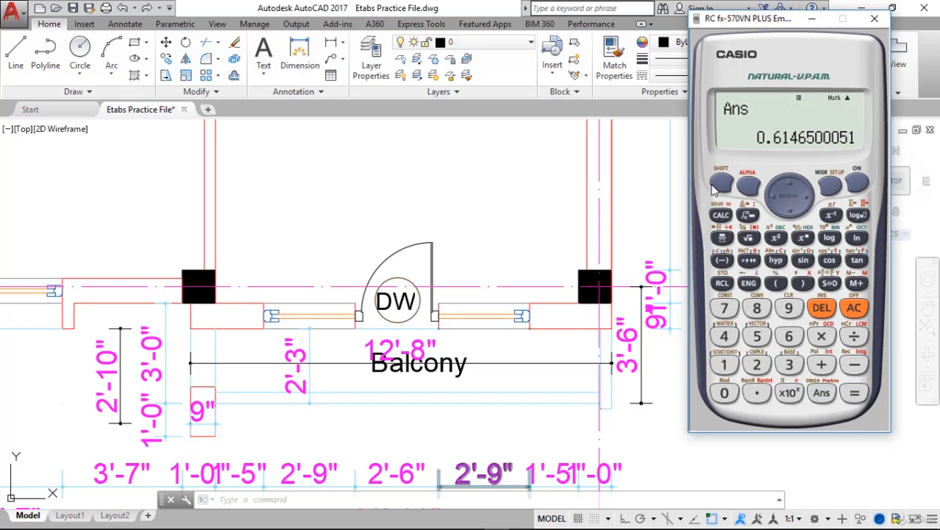
Store the calculator's wall volume answer in variable C and clear the display.
left_click(715, 186)
left_click(721, 282)
left_click(775, 260)
left_click(853, 308)
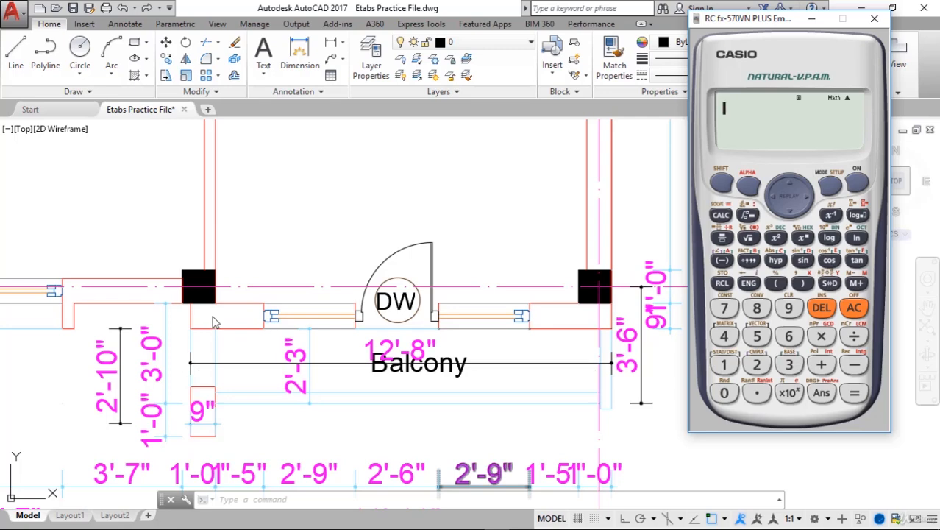
Switch to ETABS, select the FF slab panel between grids B–C and 1–2 with its balcony, and compute 0.869×2 in the calculator.
mouse_move(241, 523)
left_click(318, 521)
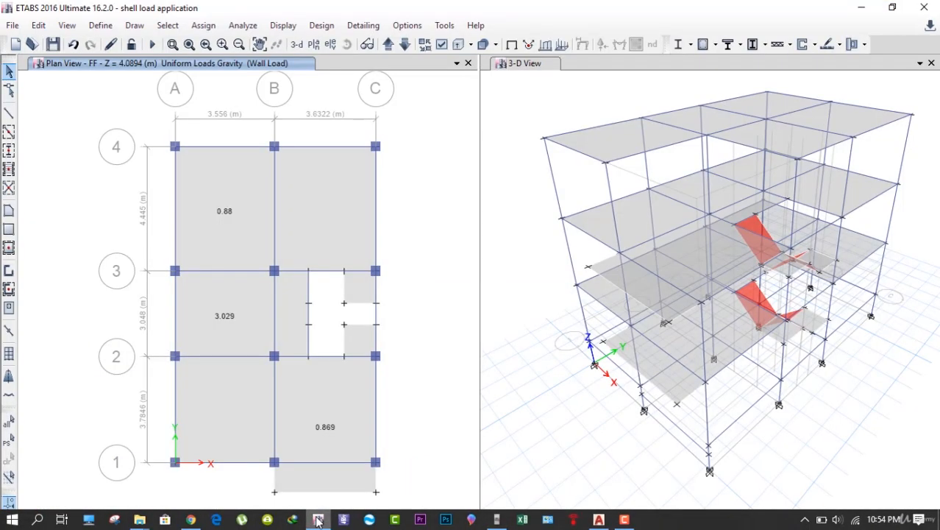
left_click(309, 417)
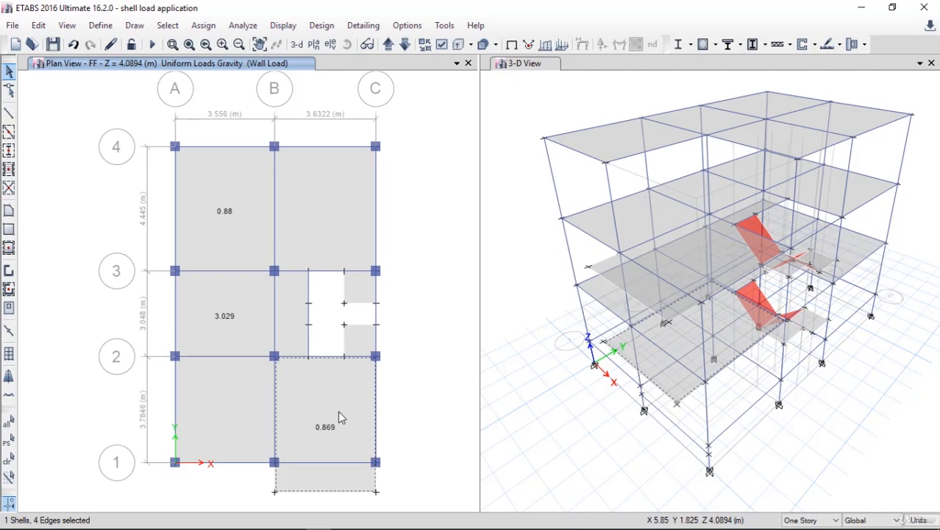
left_click(550, 521)
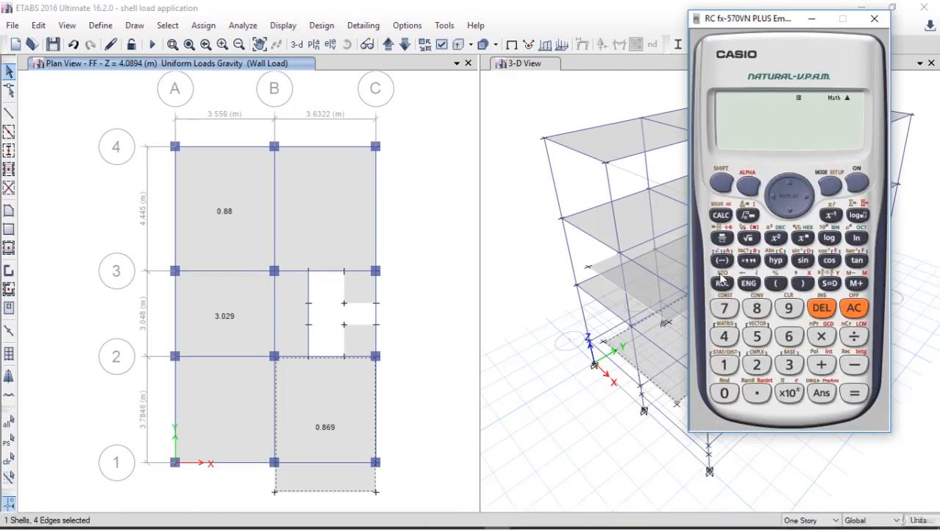
type("0.869*2")
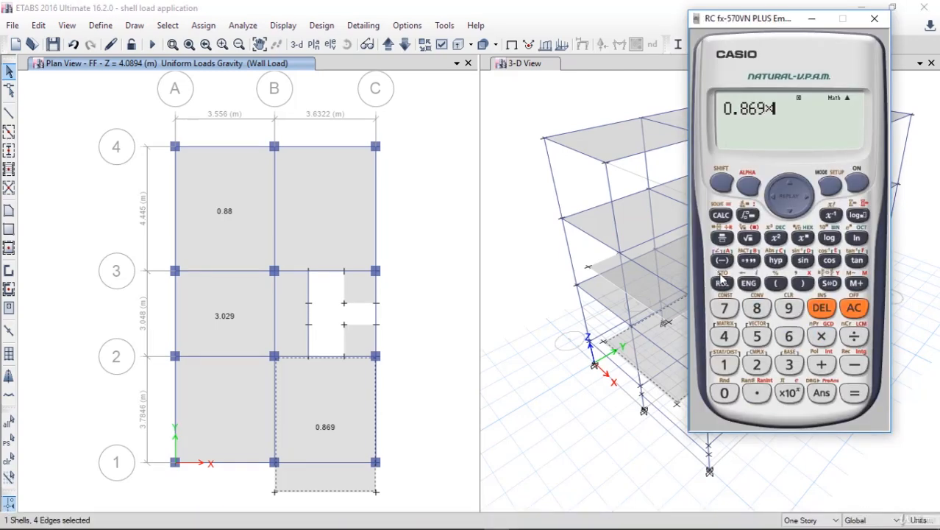
key("Return")
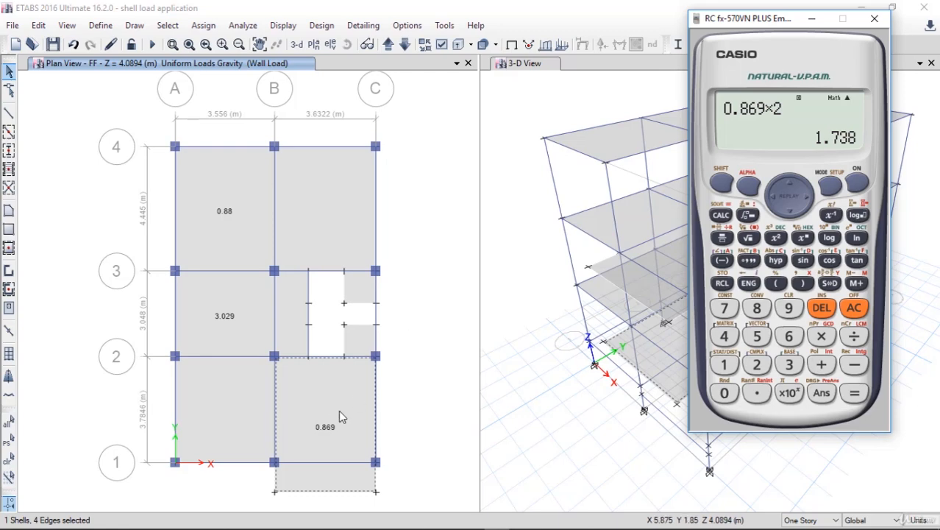
Assign a uniform Wall Load of 1.738 kN/m² to the selected panel in the Gravity direction, replacing existing loads.
left_click(203, 25)
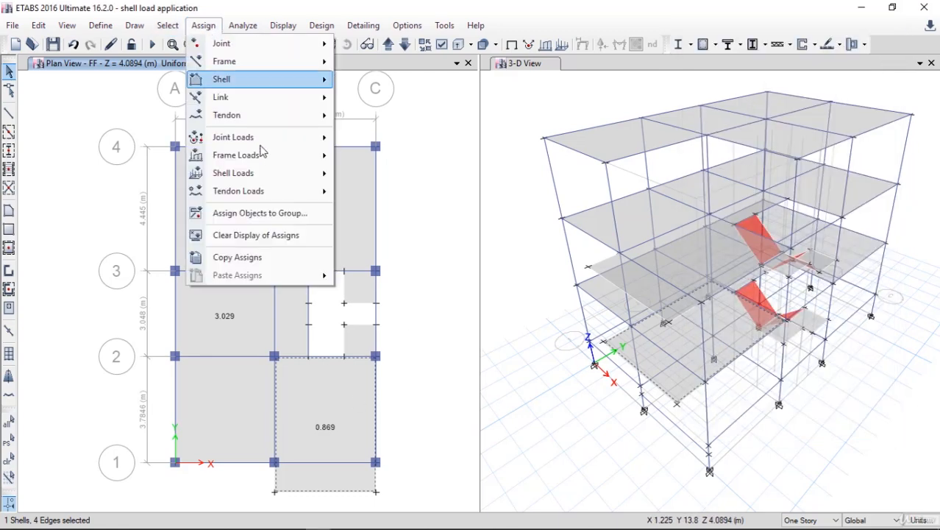
mouse_move(273, 177)
left_click(365, 191)
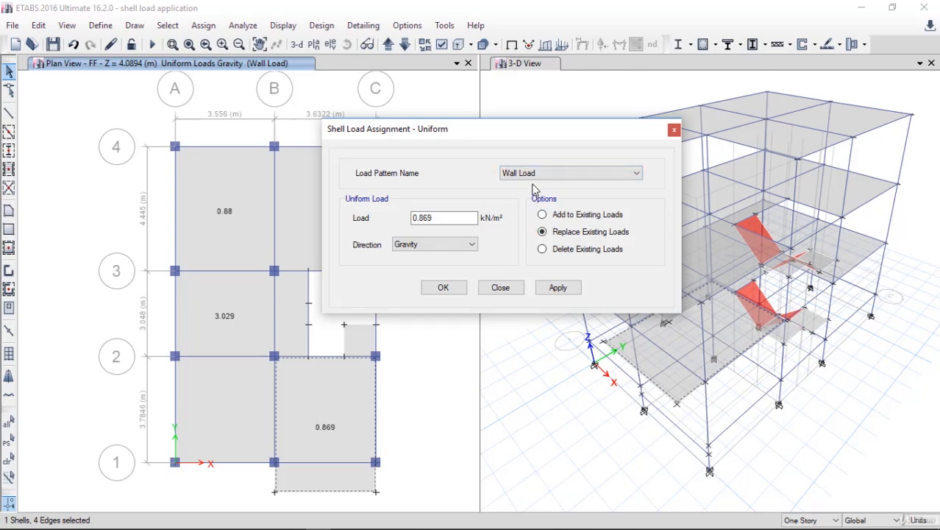
left_click(446, 220)
type("*2")
left_click(557, 289)
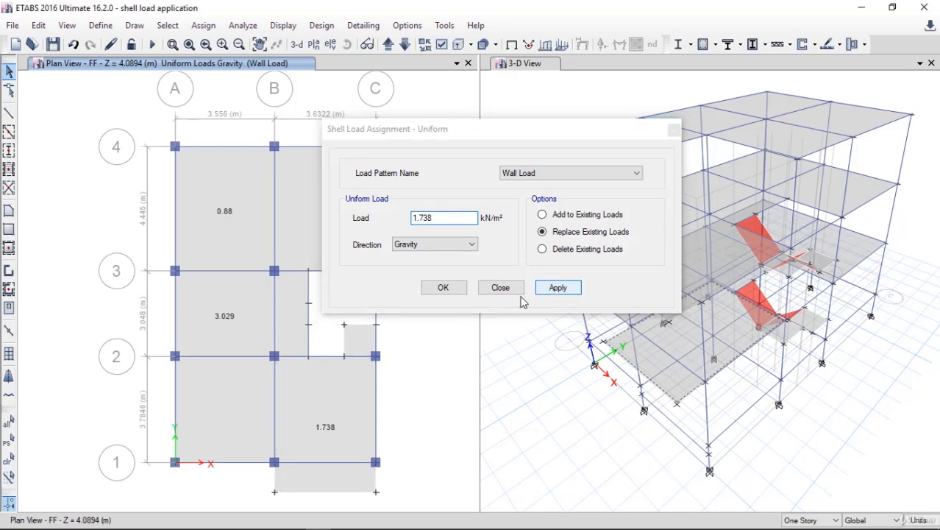
left_click(445, 288)
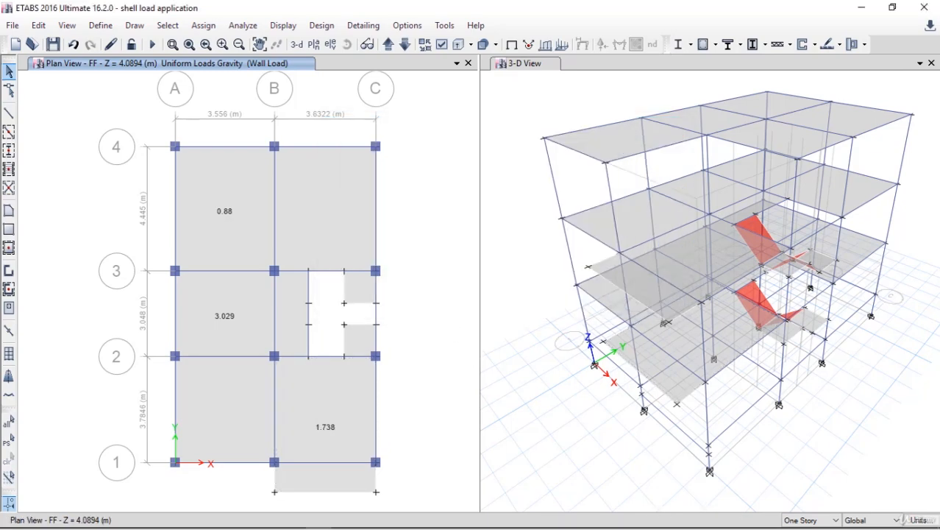
Bring back the calculator, clear it, and recall the wall volume stored in variable C.
mouse_move(563, 527)
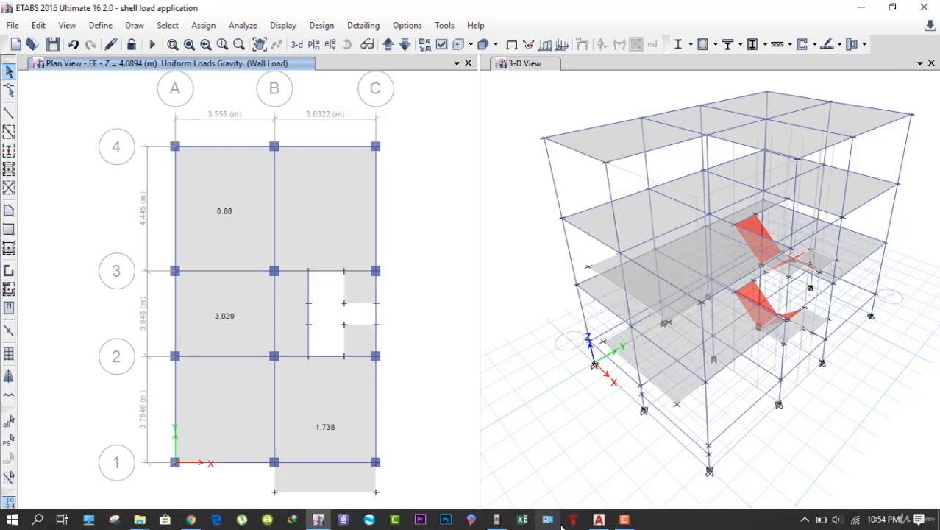
left_click(503, 521)
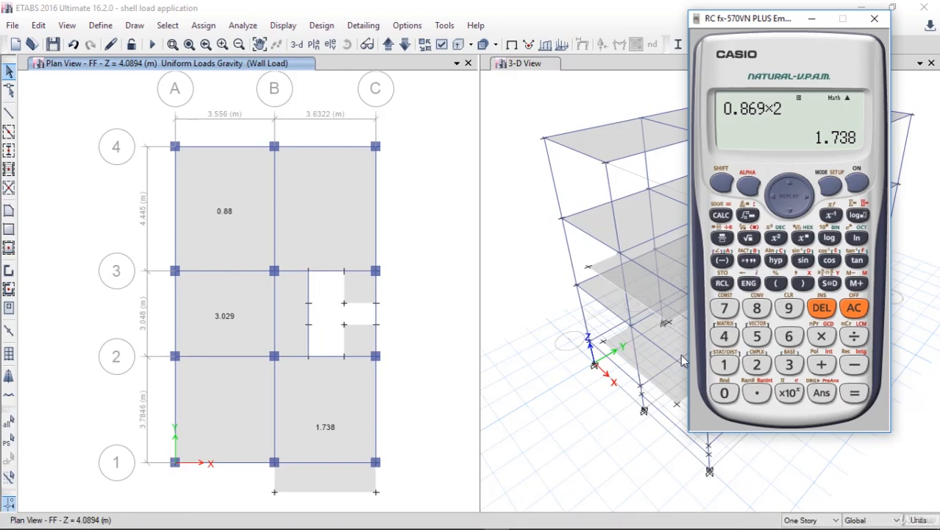
left_click(853, 312)
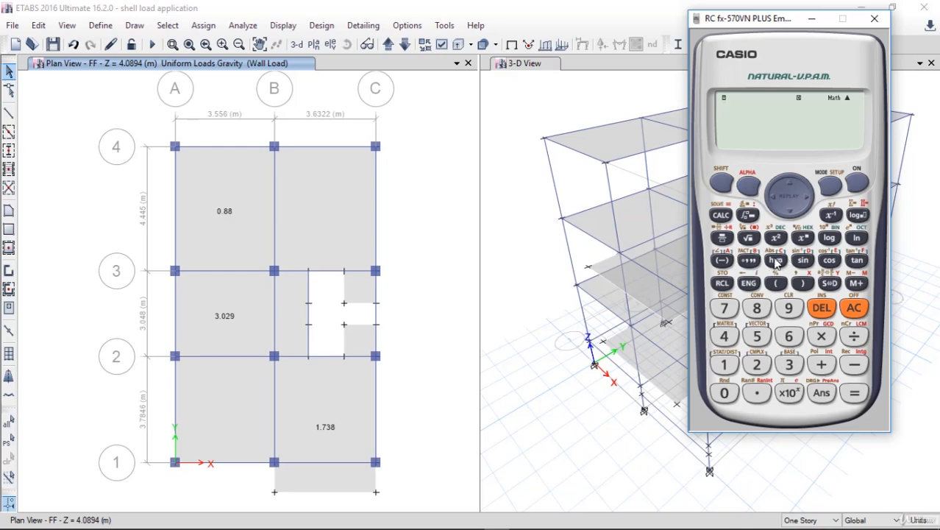
left_click(855, 391)
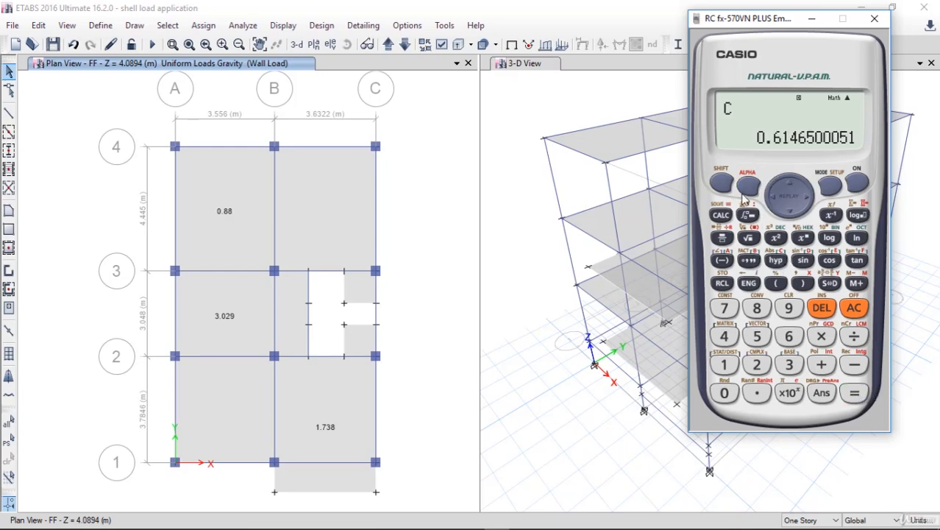
Divide the recalled volume by (15+7÷12), (12+5÷12) and 10.76, taking the living room panel dimensions from the AutoCAD first floor plan.
left_click(853, 336)
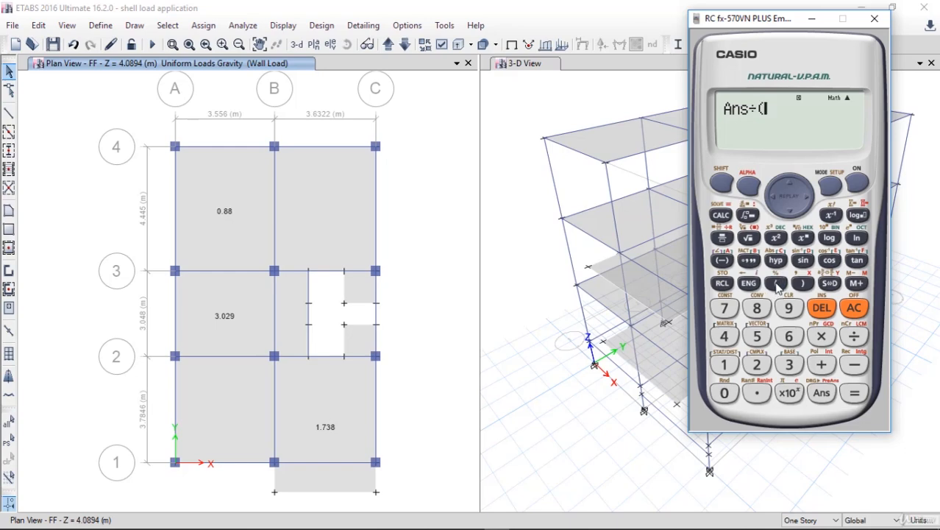
mouse_move(507, 521)
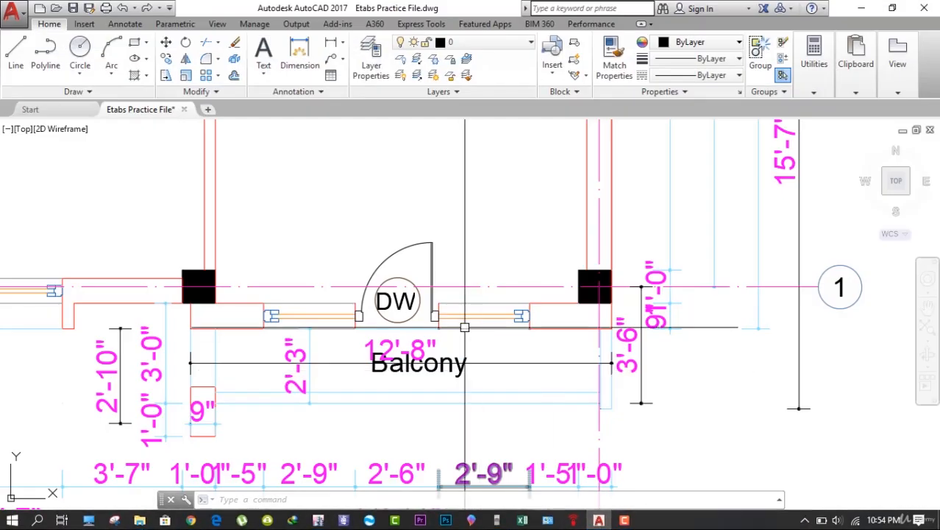
scroll(454, 270, "down", 3)
middle_click_drag(454, 270, 455, 296)
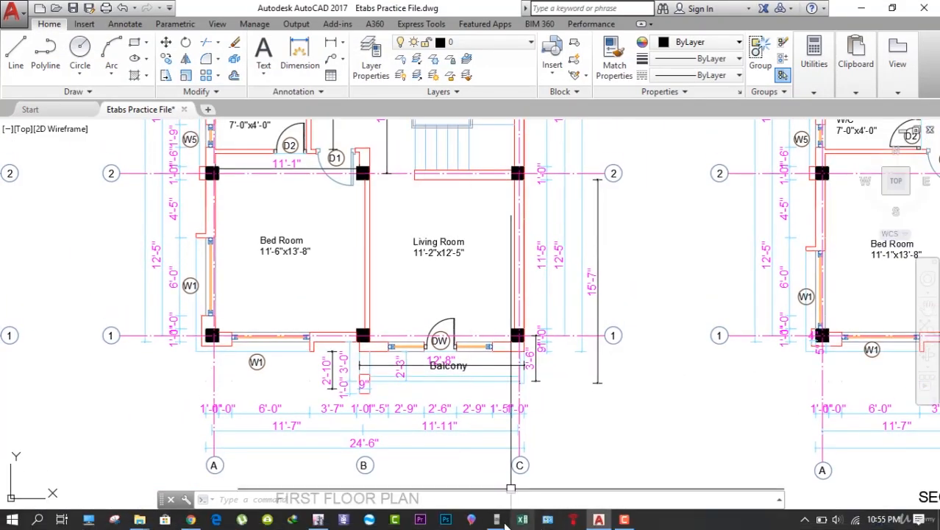
left_click(497, 520)
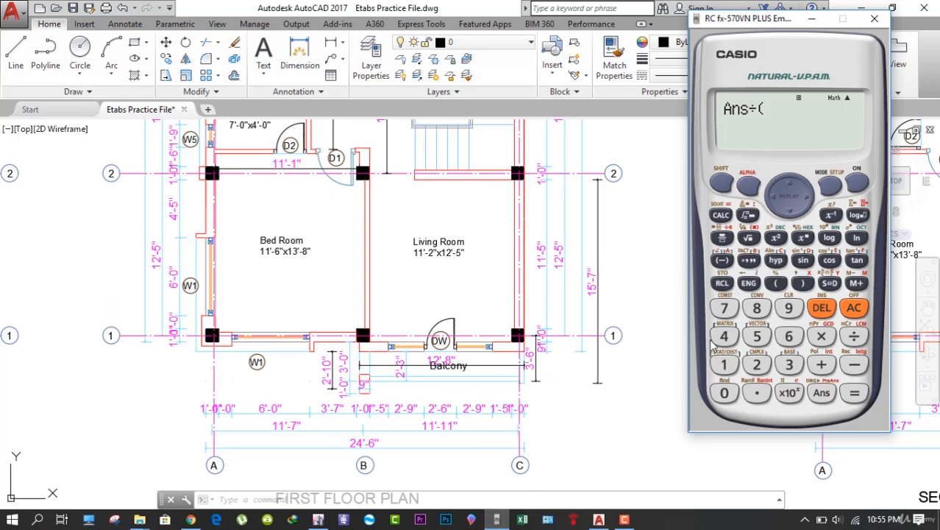
type("15+7/")
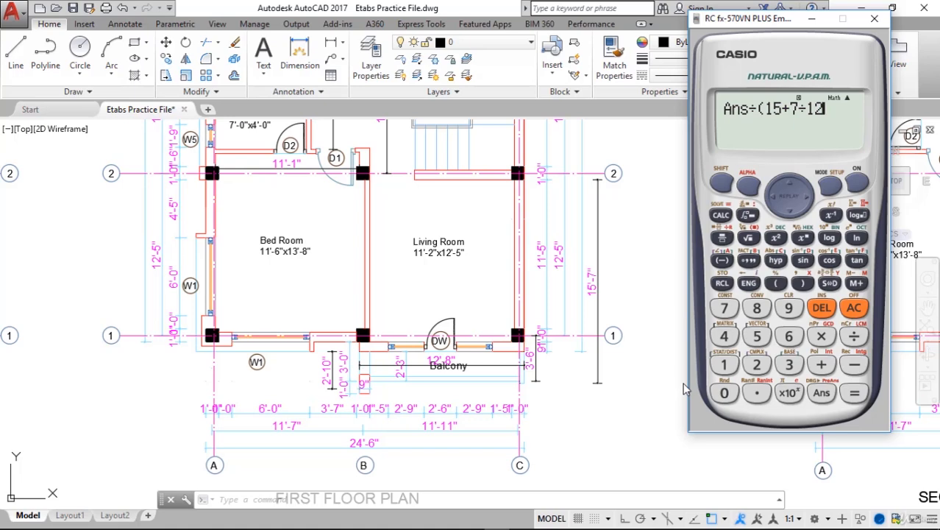
type("12)")
type("/")
type("(12+5/")
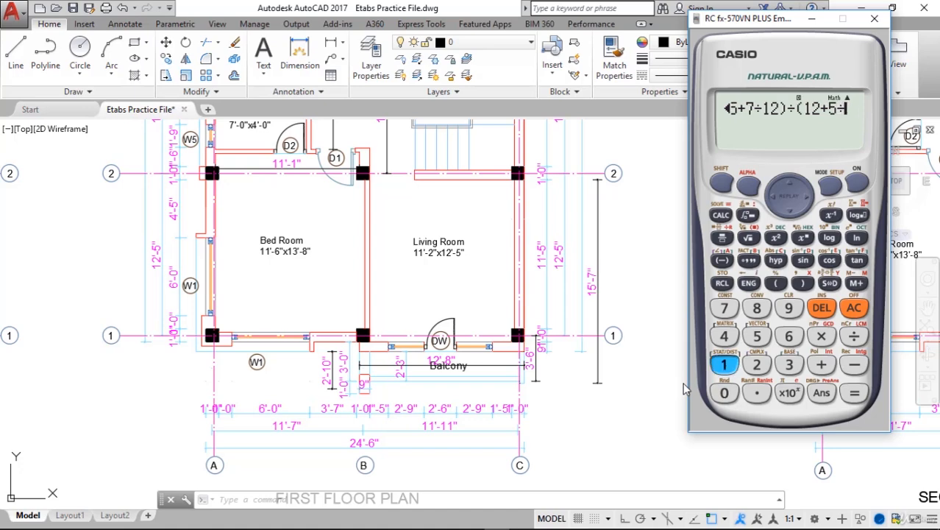
type("12)")
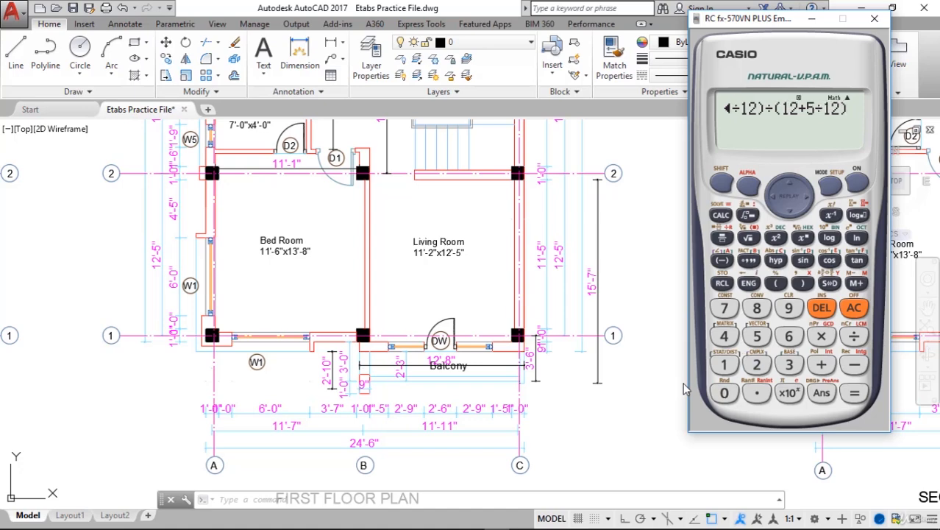
type("/10.76")
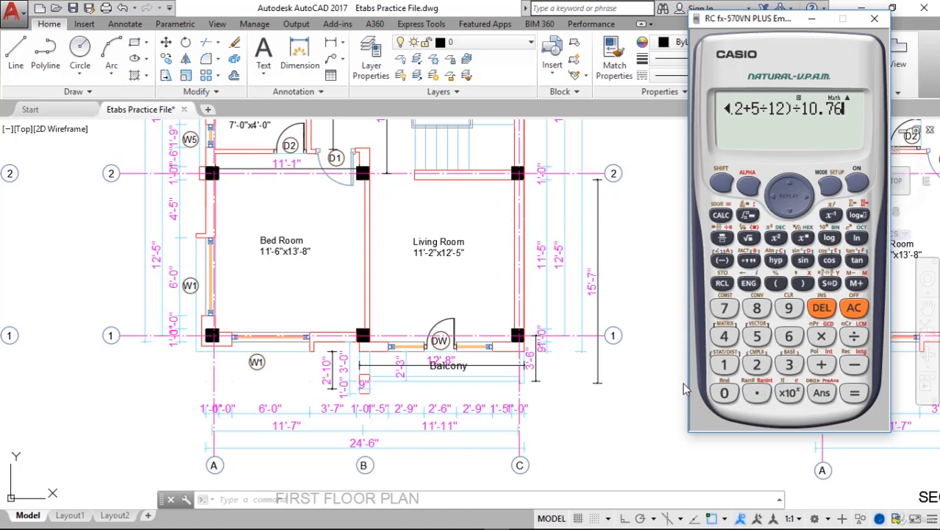
key("Return")
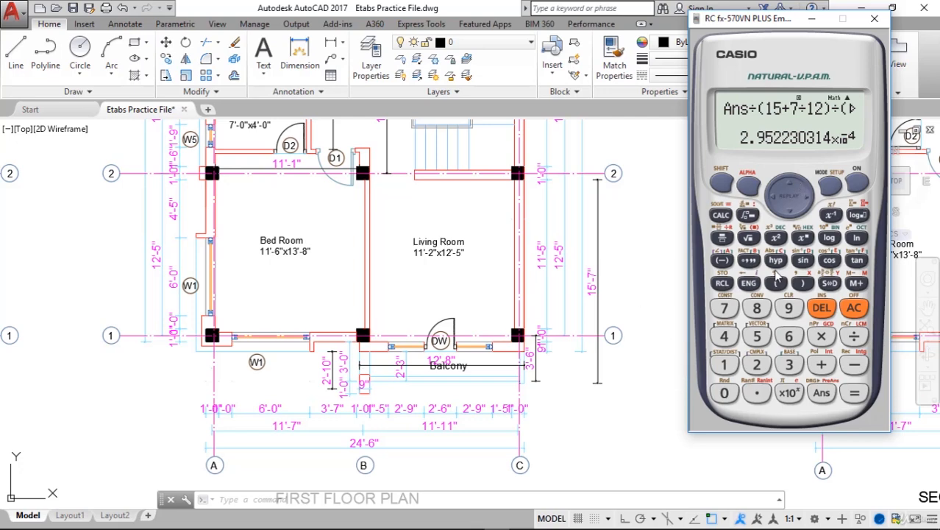
Shift the result's engineering notation to a power of ten of zero and minimize the calculator.
left_click(722, 185)
left_click(749, 284)
left_click(727, 192)
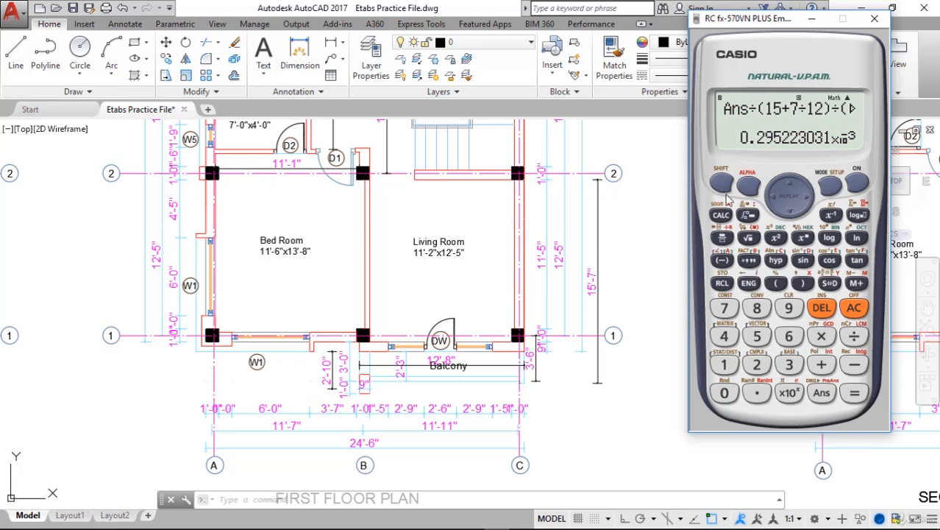
left_click(751, 284)
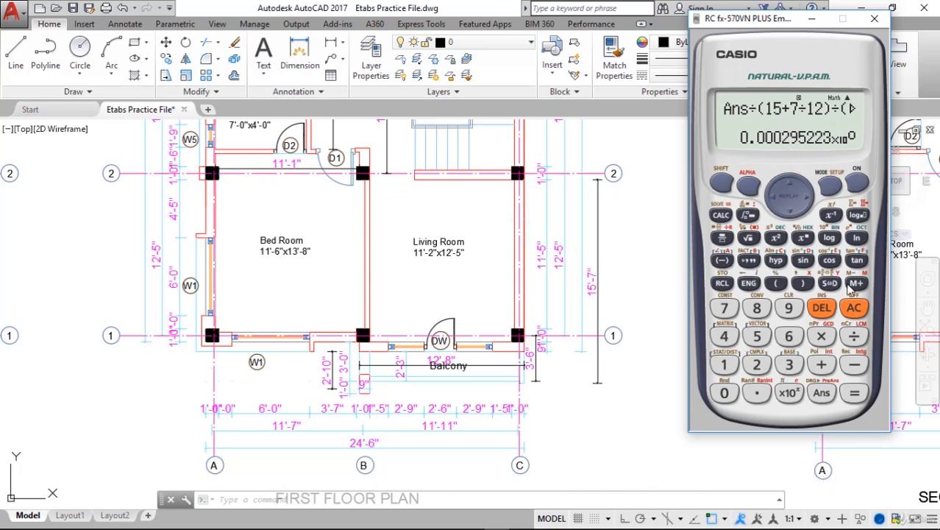
left_click(811, 18)
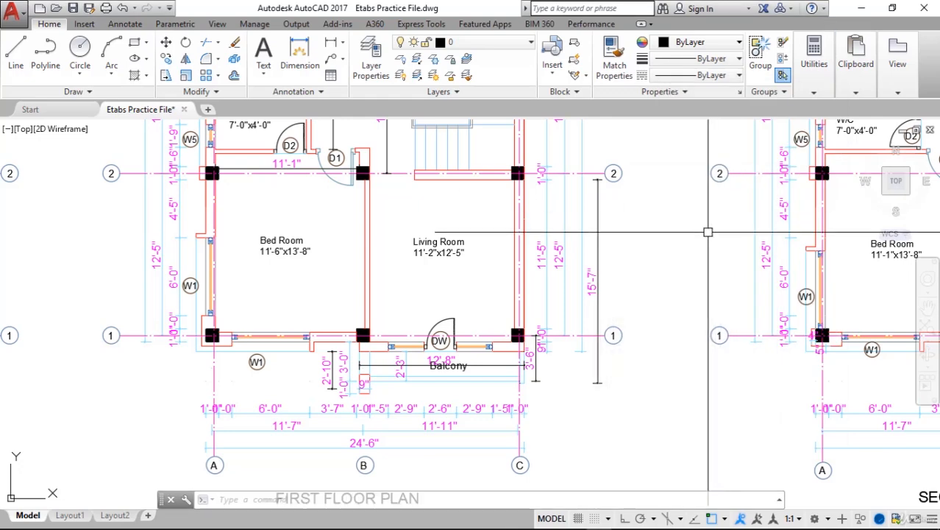
Examine the store and W/C partition layout in the adjacent floor plan against the first floor plan.
left_click(706, 232)
key("Escape")
scroll(706, 232, "down", 5)
scroll(370, 267, "up", 3)
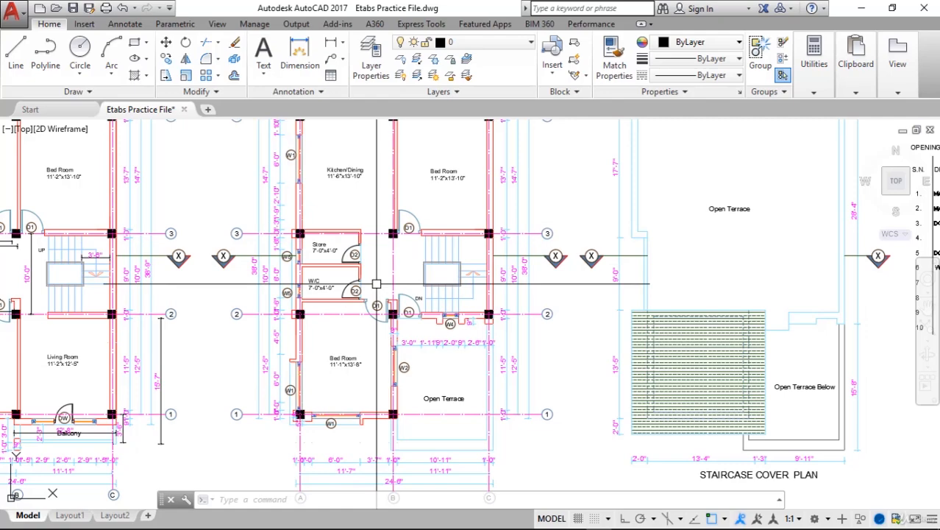
scroll(384, 286, "up", 2)
middle_click_drag(384, 285, 655, 313)
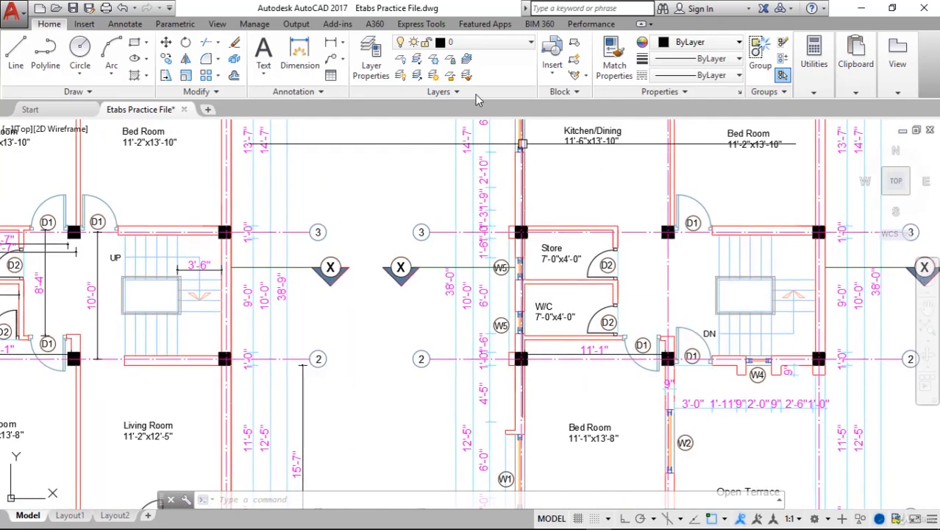
mouse_move(365, 232)
middle_mouse_down()
mouse_move(491, 210)
mouse_move(384, 219)
middle_mouse_up()
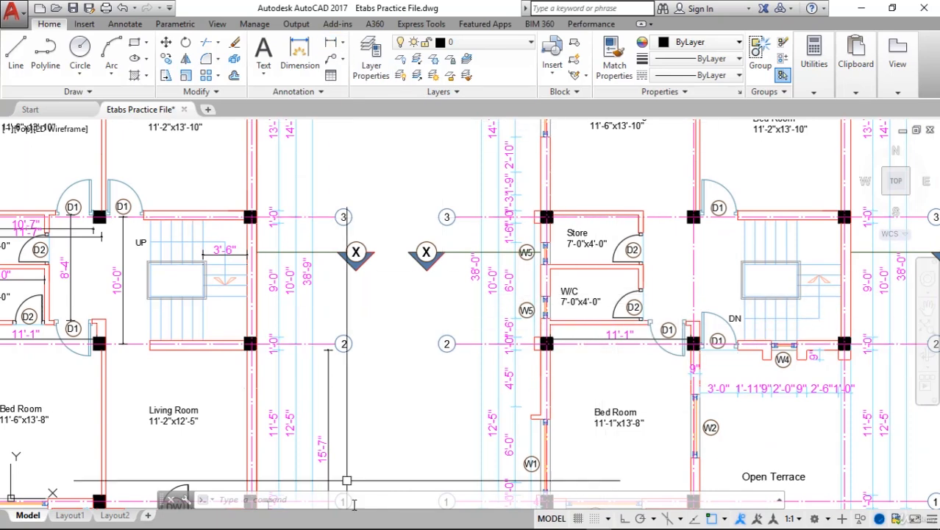
Switch to ETABS and set the plan view to story SF at Z = 6.9342 m.
left_click(322, 520)
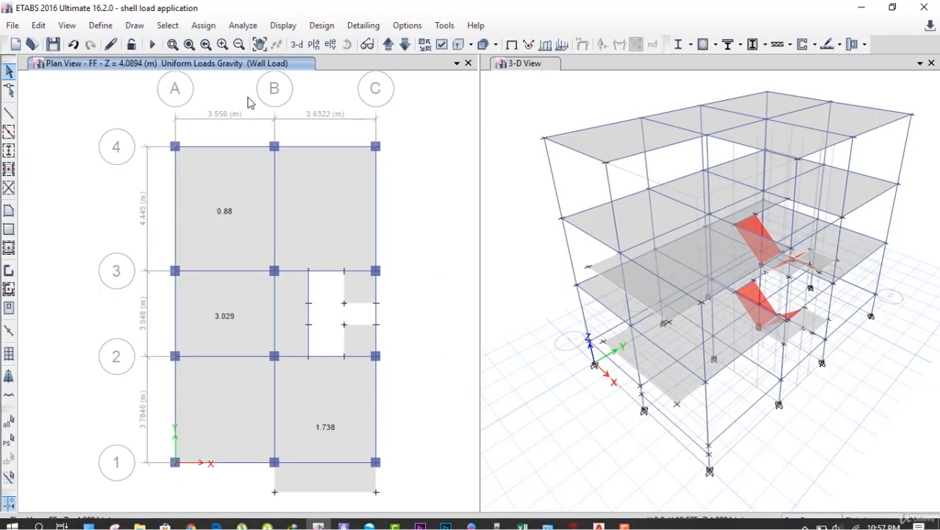
left_click(405, 45)
left_click(390, 45)
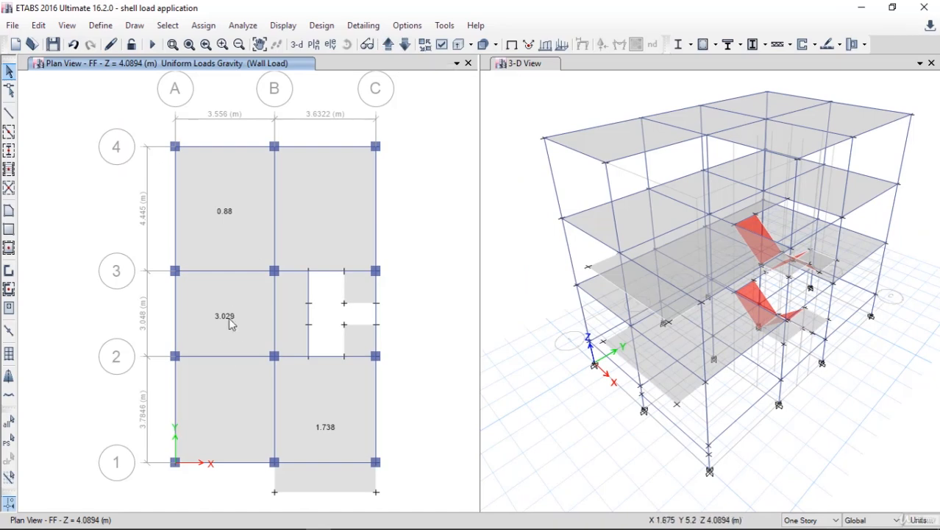
left_click(390, 45)
Assign a uniform Wall Load of 3.029 kN/m² to the SF slab panel between grids A–B and 2–3, replacing existing loads.
left_click(232, 317)
left_click(204, 25)
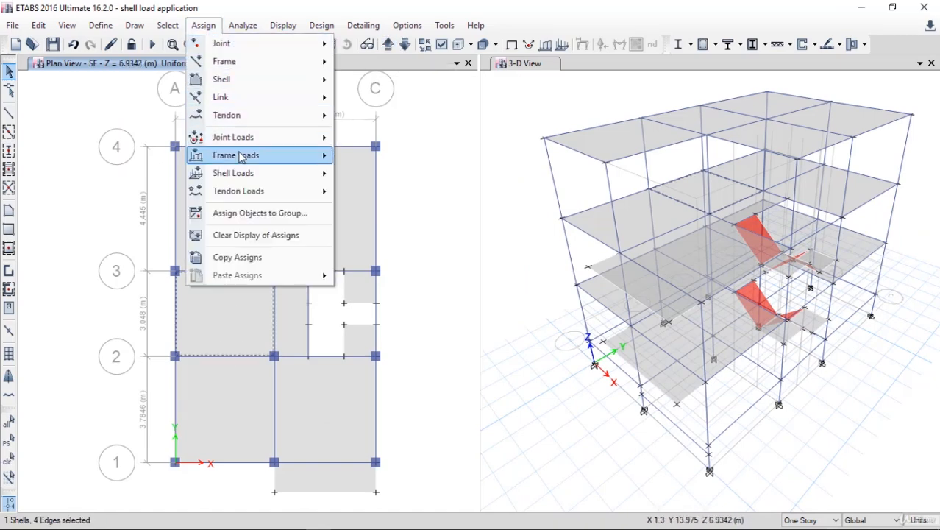
mouse_move(279, 173)
left_click(370, 193)
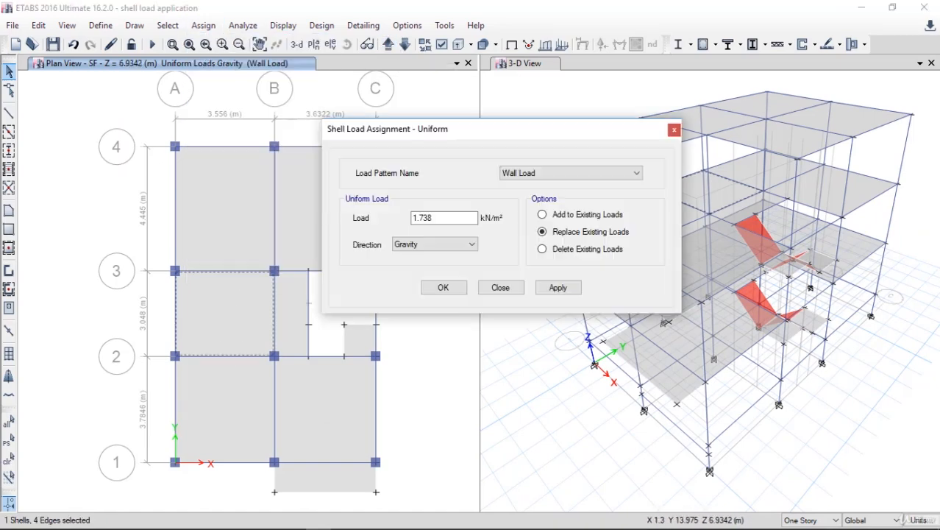
type("3.029")
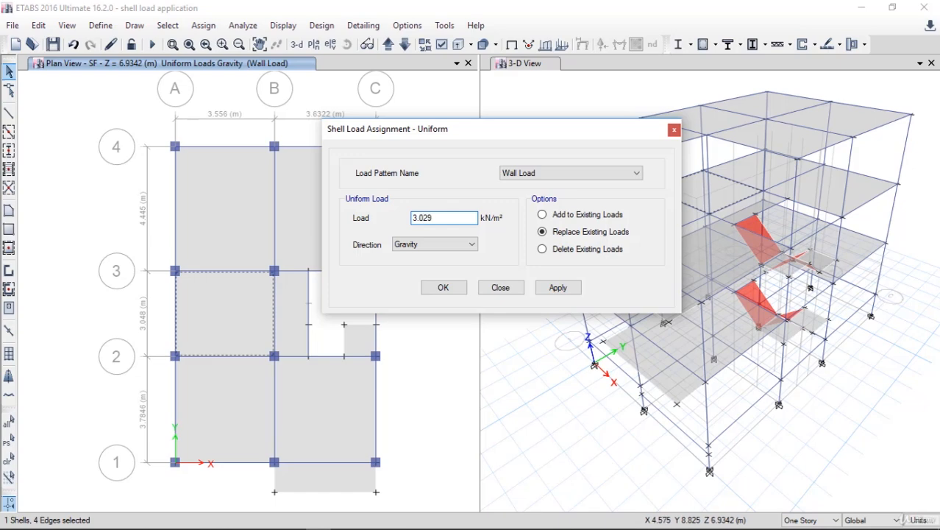
left_click(545, 287)
left_click(445, 289)
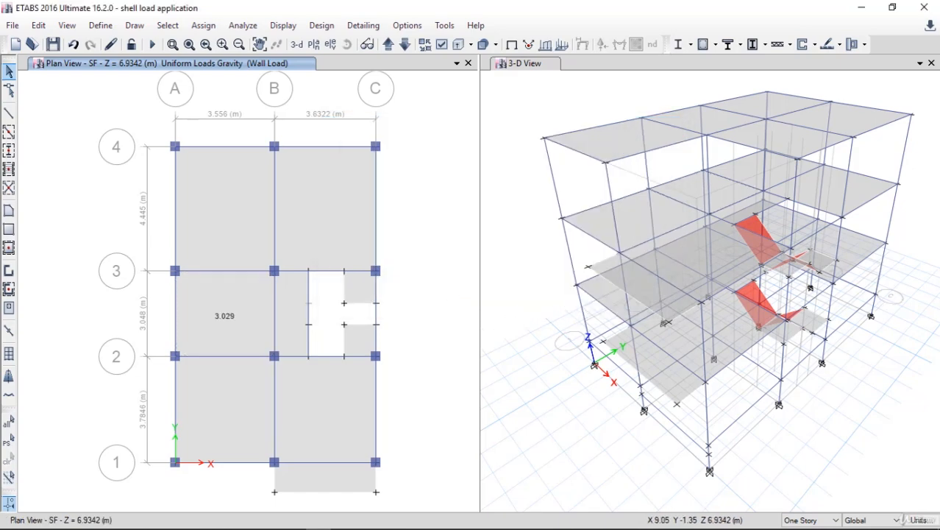
Switch to the AutoCAD plan and add a linear dimension along the Store room's wall on grid 3, outside the room.
left_click(599, 519)
middle_click_drag(610, 225, 406, 315)
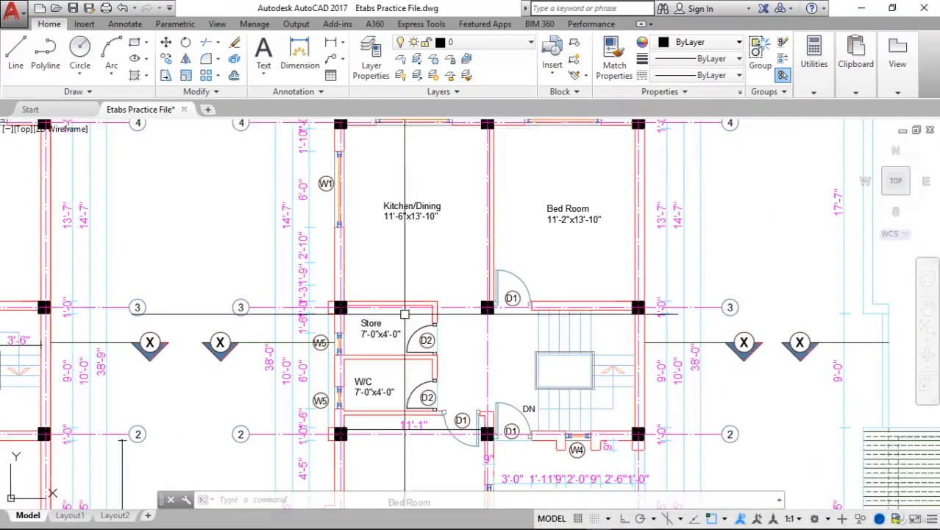
left_click(332, 42)
scroll(355, 307, "up", 3)
middle_click_drag(350, 308, 256, 324)
left_click(250, 320)
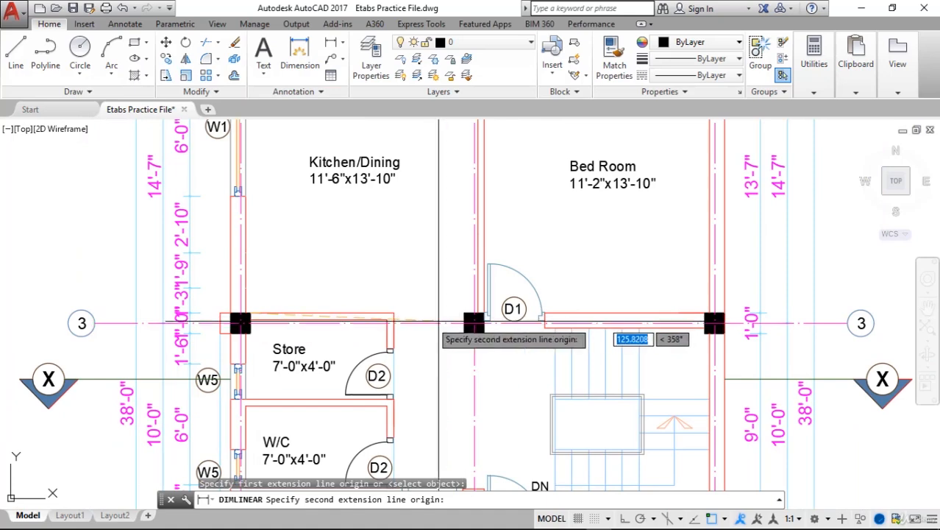
left_click(392, 314)
left_click(383, 287)
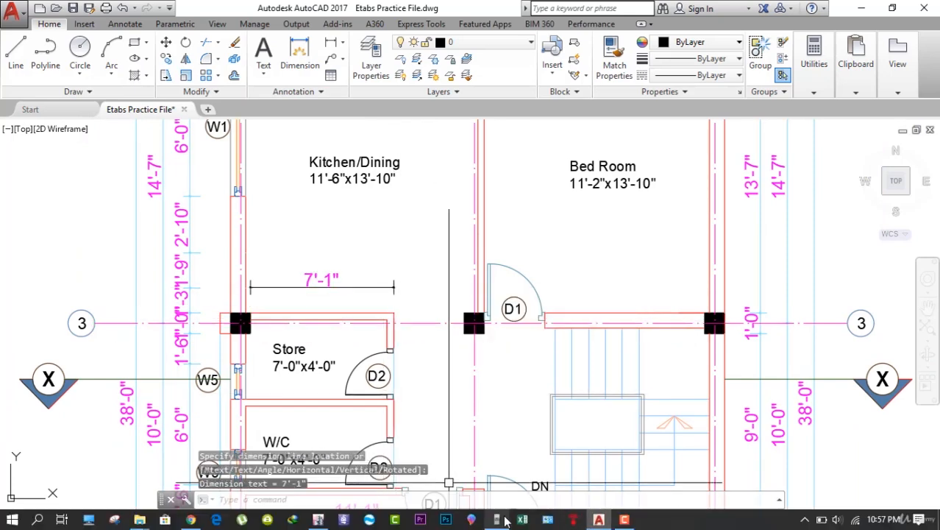
In the calculator, compute 7+1/12, then the wall load as Ans÷3.281×0.11×2.74×19.2.
left_click(498, 520)
type("7+1/12")
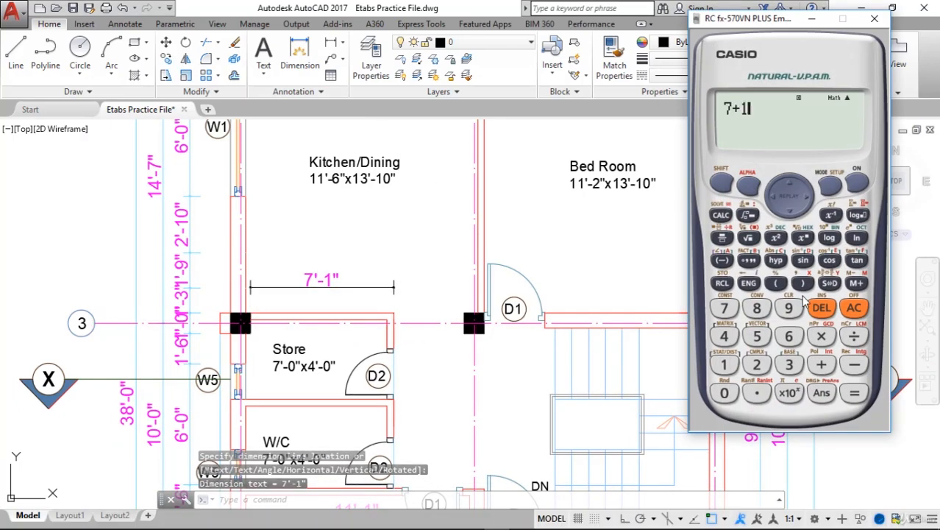
key("Return")
type("/3.281")
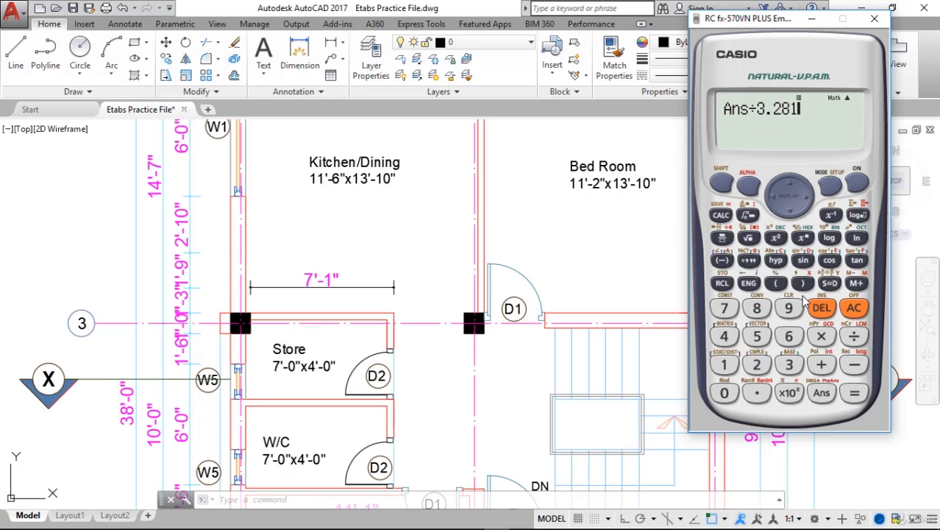
type("*0.11*2.74*19.2")
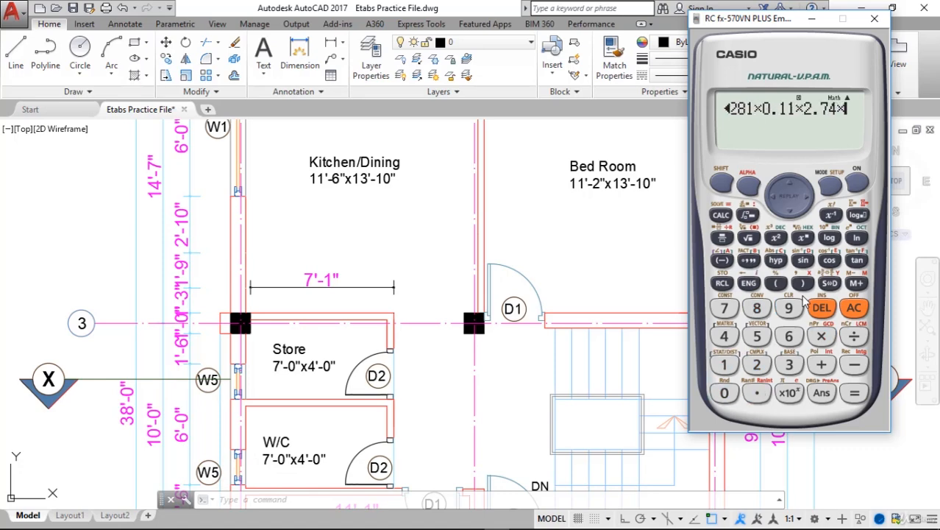
key("Return")
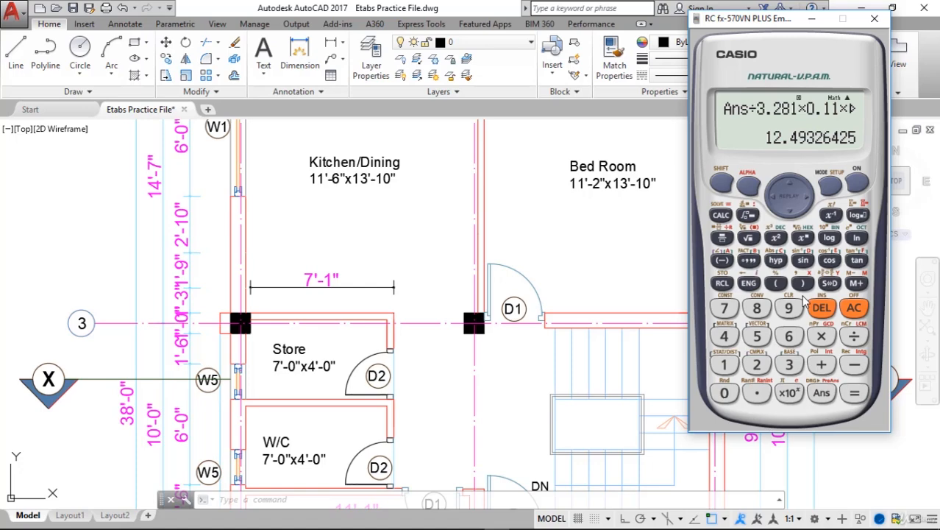
Store the calculated wall load in calculator variable A.
left_click(721, 185)
left_click(722, 284)
left_click(723, 261)
Compute the equivalent area load as the fraction A over 11.5×(13+10÷12)÷10.76.
left_click(718, 241)
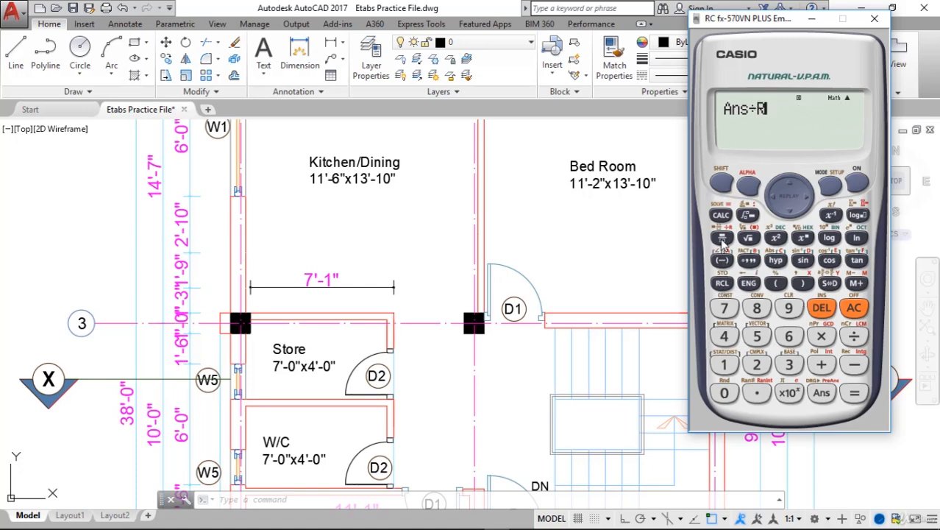
left_click(854, 309)
left_click(718, 238)
left_click(720, 262)
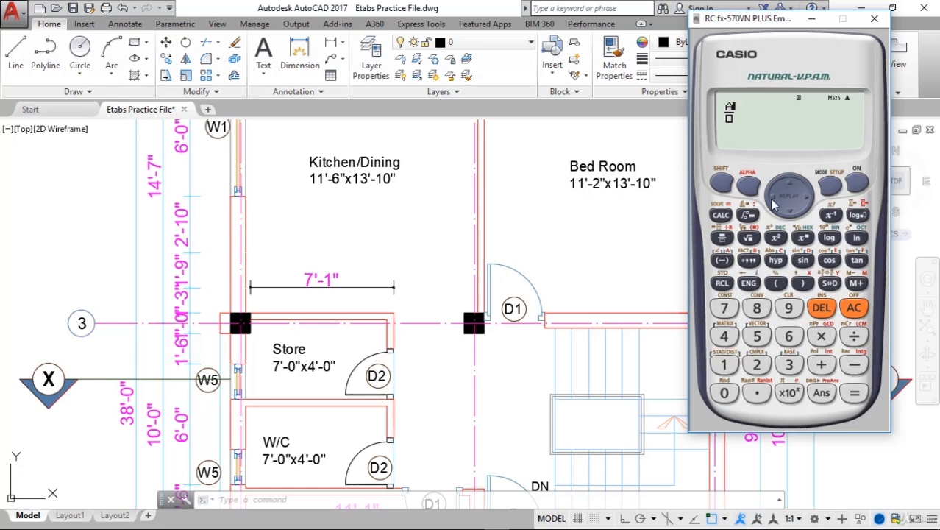
left_click(788, 214)
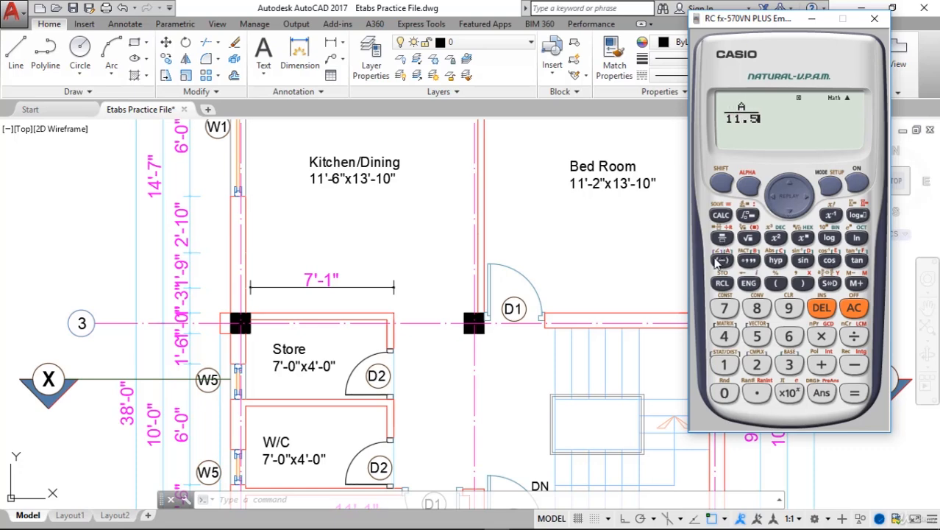
type("3+10")
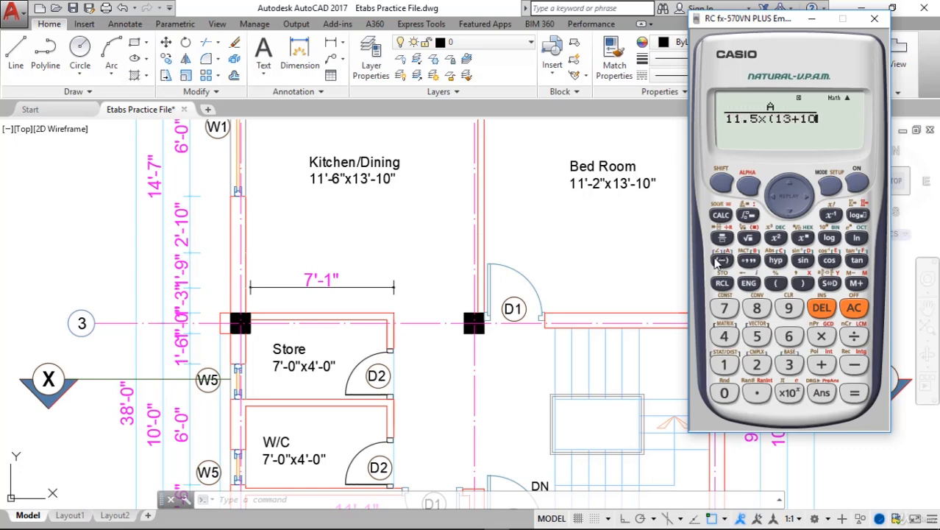
type("/12)÷")
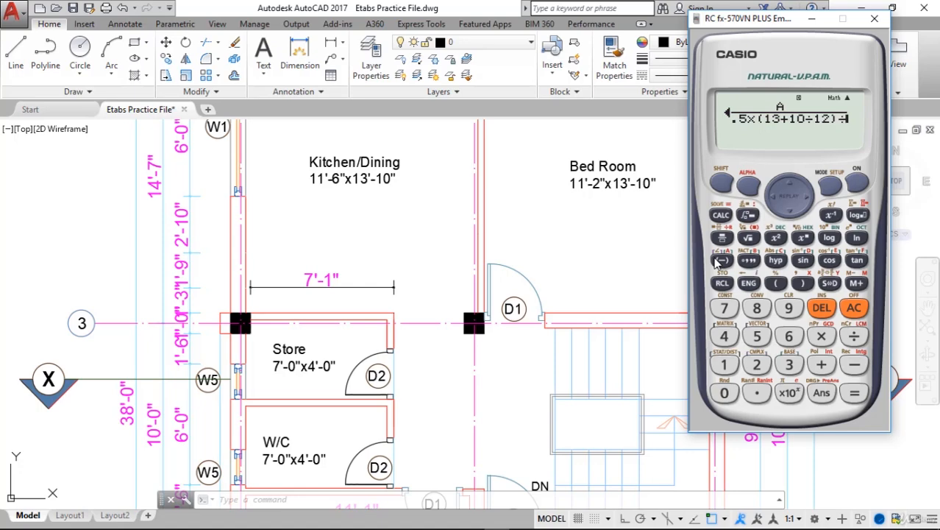
type("/10.76")
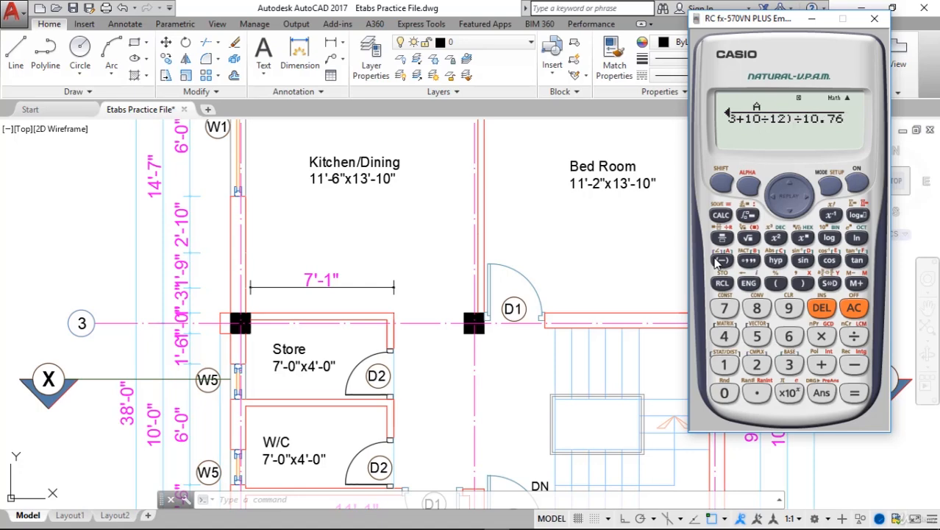
key("Return")
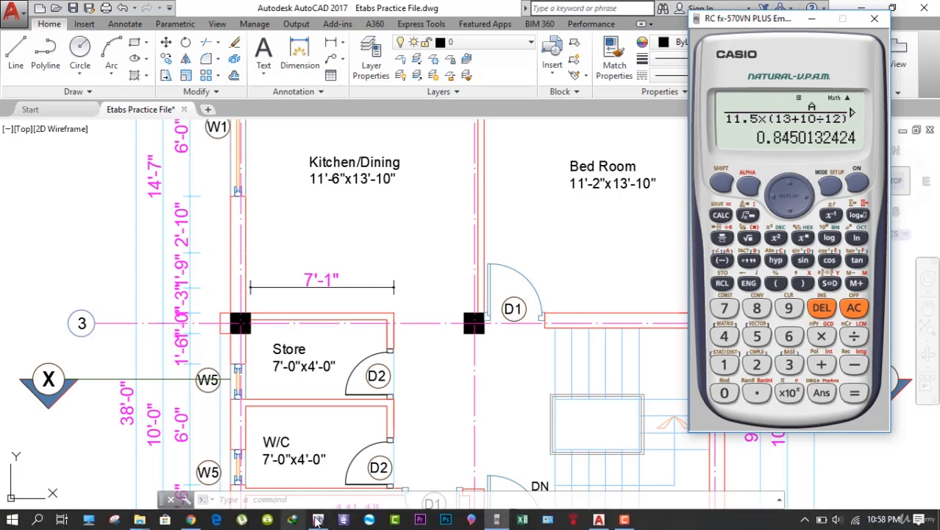
Switch to ETABS and assign a uniform Wall Load of 0.845 kN/m² to the slab panel between grids A–B and 3–4, replacing existing loads.
left_click(293, 520)
left_click(203, 25)
mouse_move(245, 172)
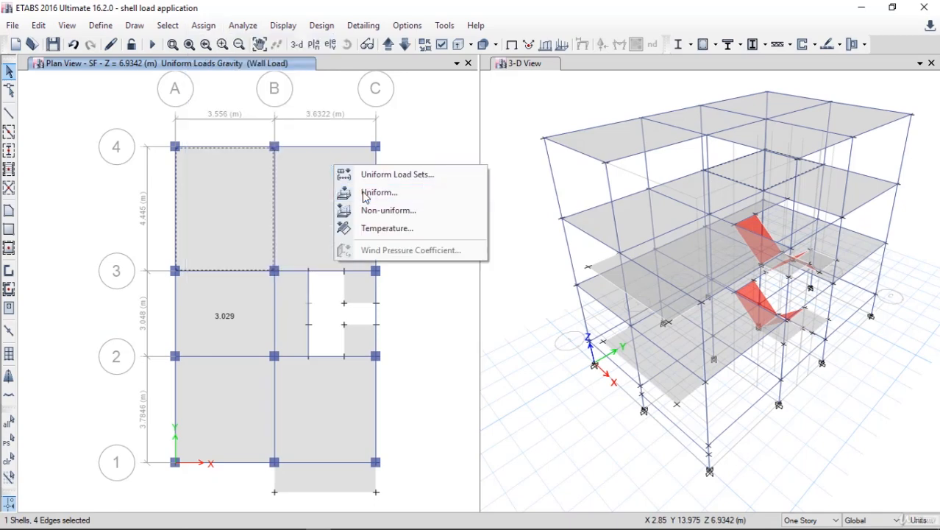
left_click(353, 190)
double_click(423, 218)
left_click(497, 518)
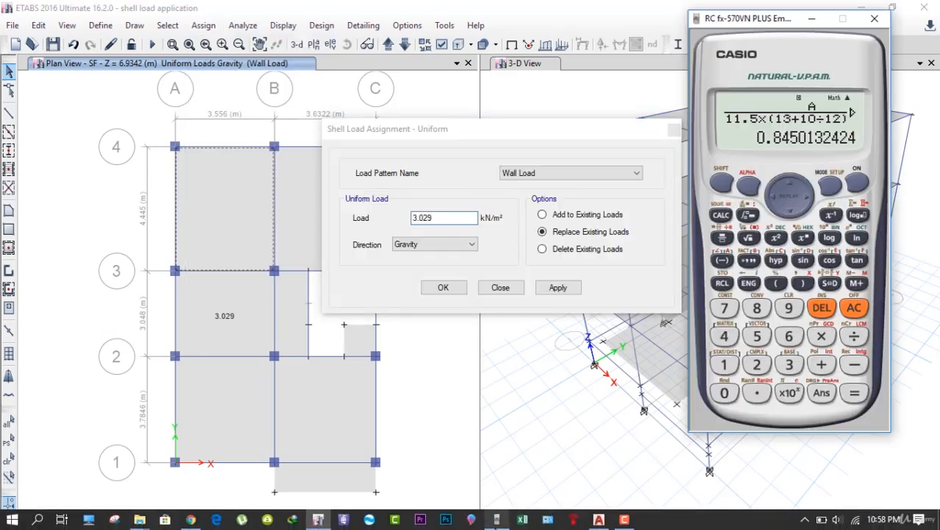
left_click_drag(440, 217, 370, 217)
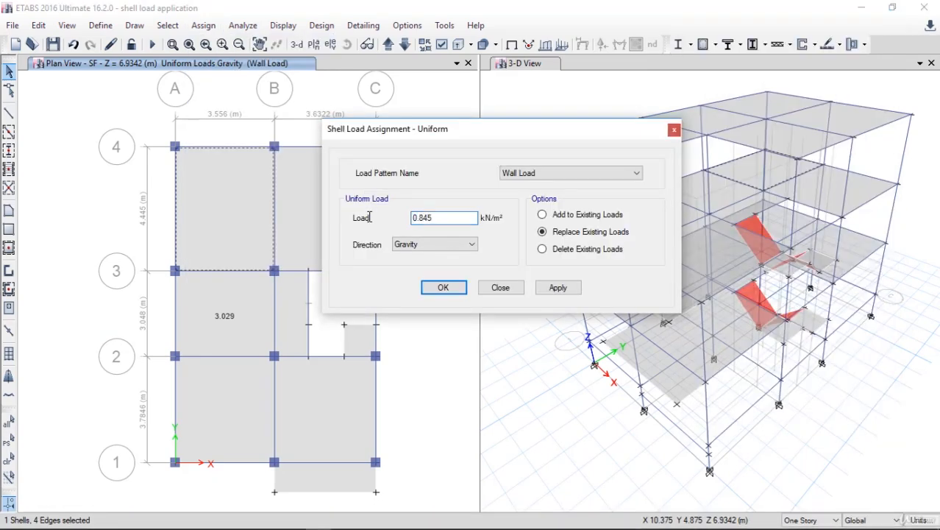
left_click(558, 288)
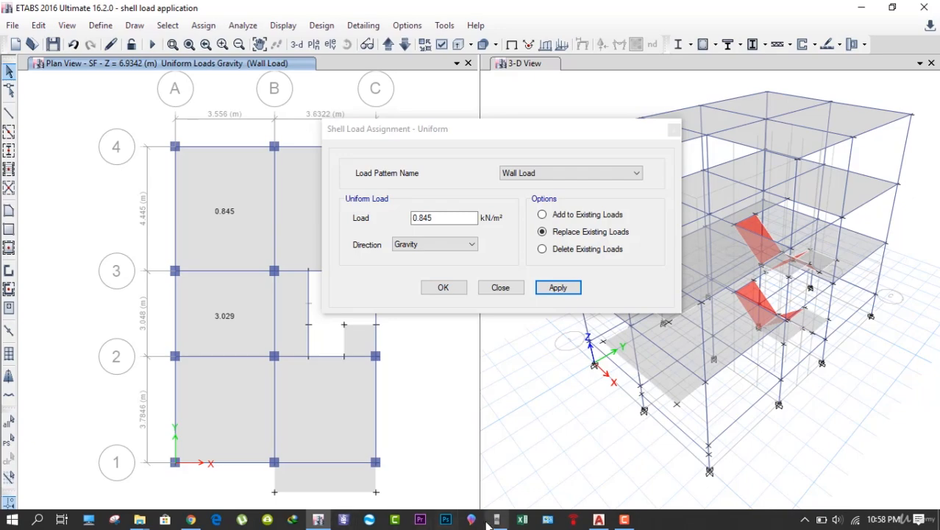
Switch to the AutoCAD second floor plan and add a linear dimension across the Open Terrace's full outer width between grids B and C.
left_click(598, 521)
middle_click_drag(554, 399, 433, 225)
middle_click_drag(453, 413, 443, 263)
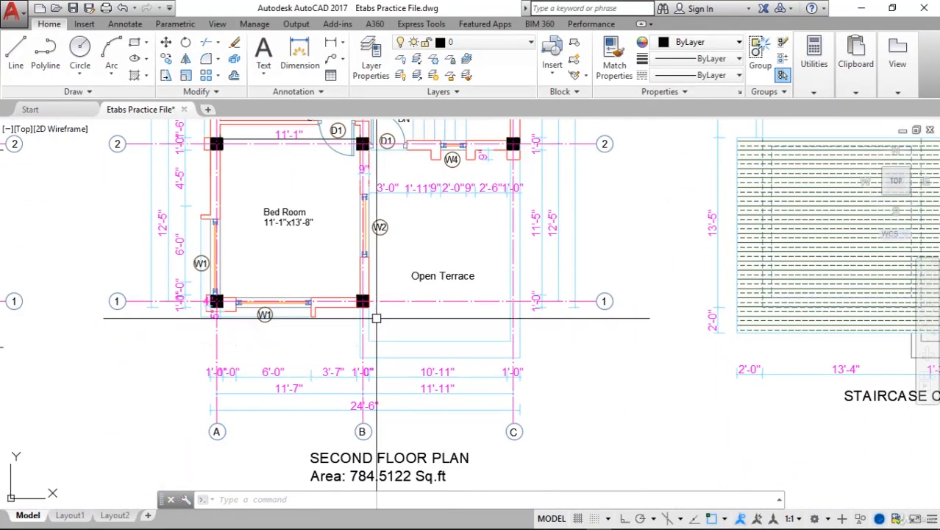
left_click(299, 52)
middle_click_drag(390, 319, 368, 279)
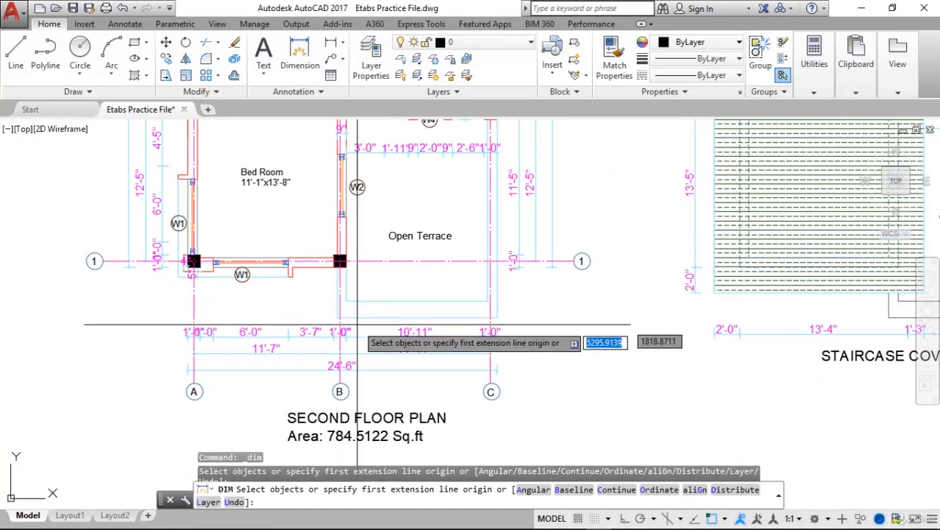
left_click(331, 43)
scroll(351, 328, "up", 2)
left_click(333, 308)
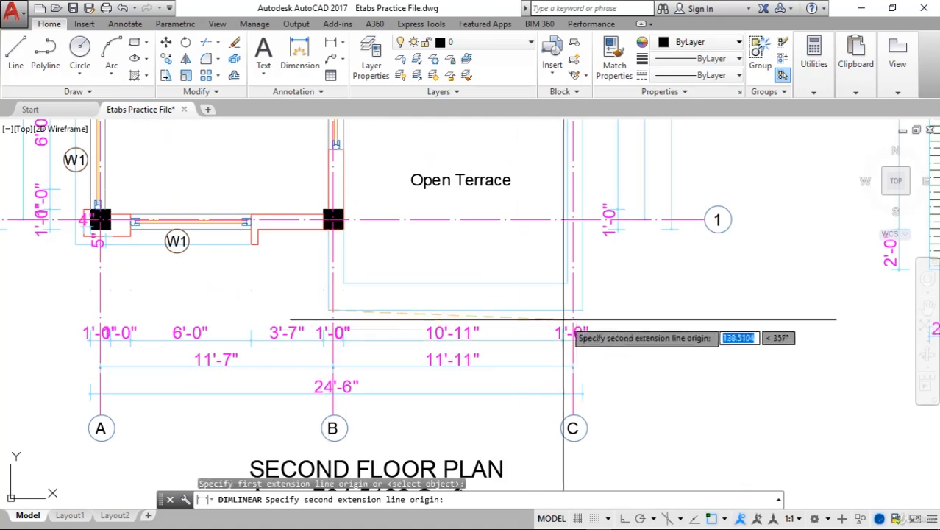
left_click(582, 310)
left_click(529, 406)
Dimension the terrace's projection beyond the column at B-1 and stretch the dimension to the terrace's outer edge.
key("Return")
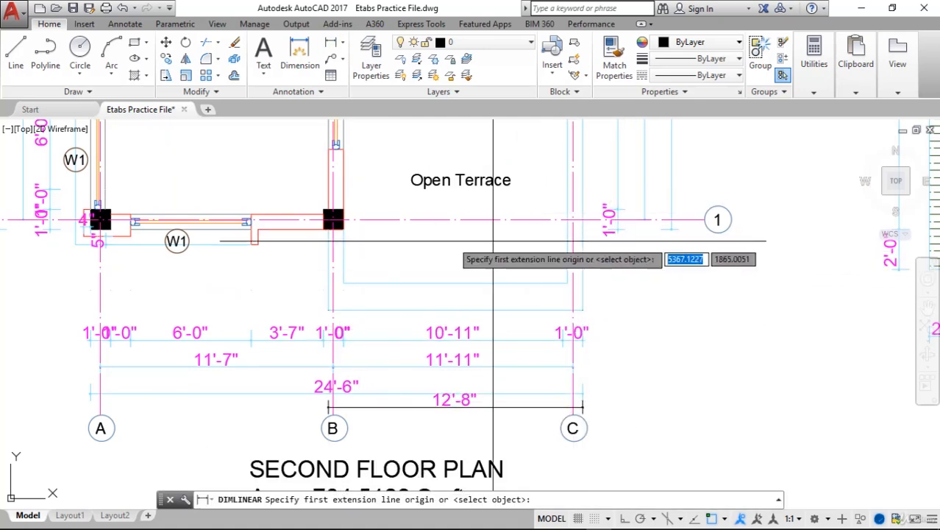
left_click(332, 229)
left_click(341, 281)
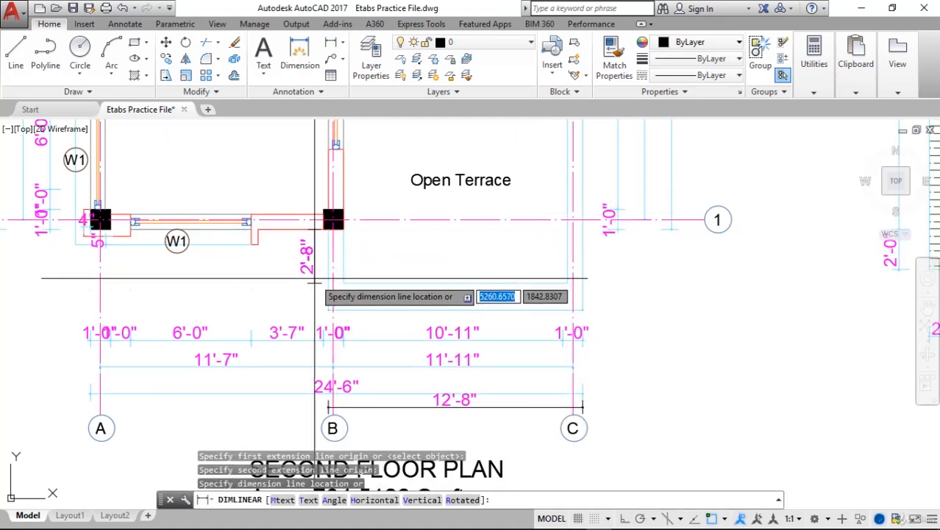
left_click(315, 258)
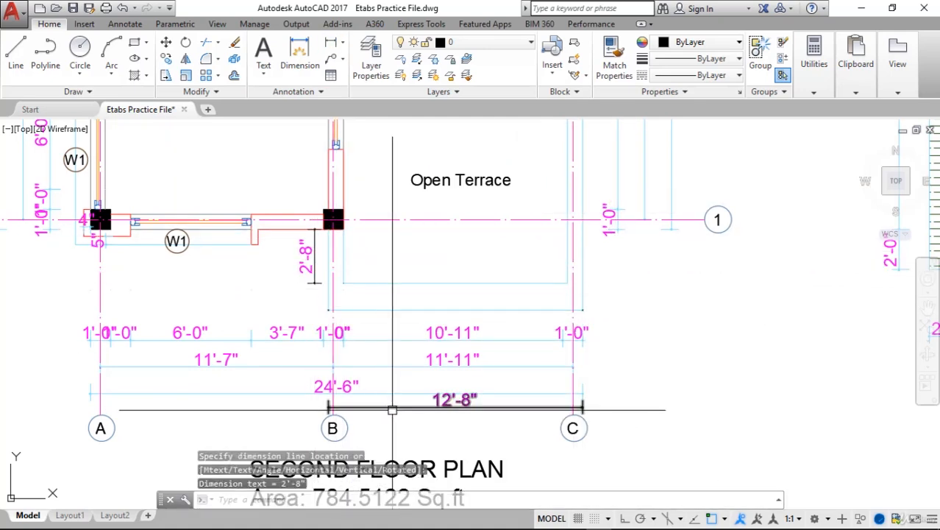
left_click(315, 285)
left_click(342, 282)
left_click(328, 310)
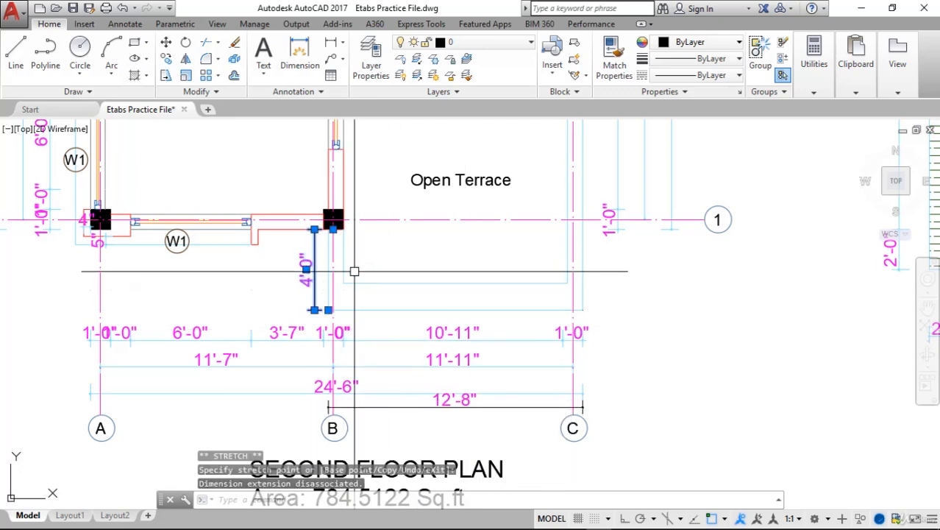
key("Escape")
In the calculator, compute the terrace wall length as 4×2+12+8÷12, then its volume as Ans÷3.281×0.11×1.
left_click(503, 522)
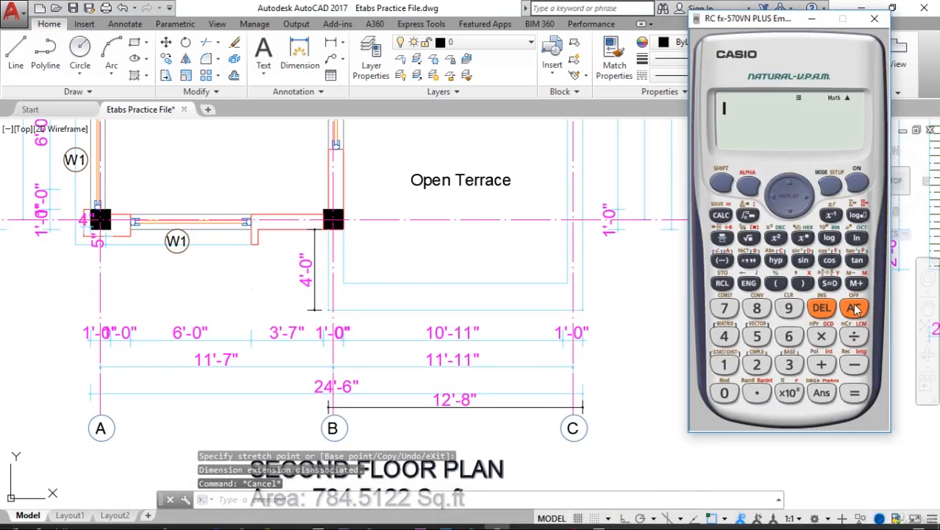
type("4*2+12+8/12")
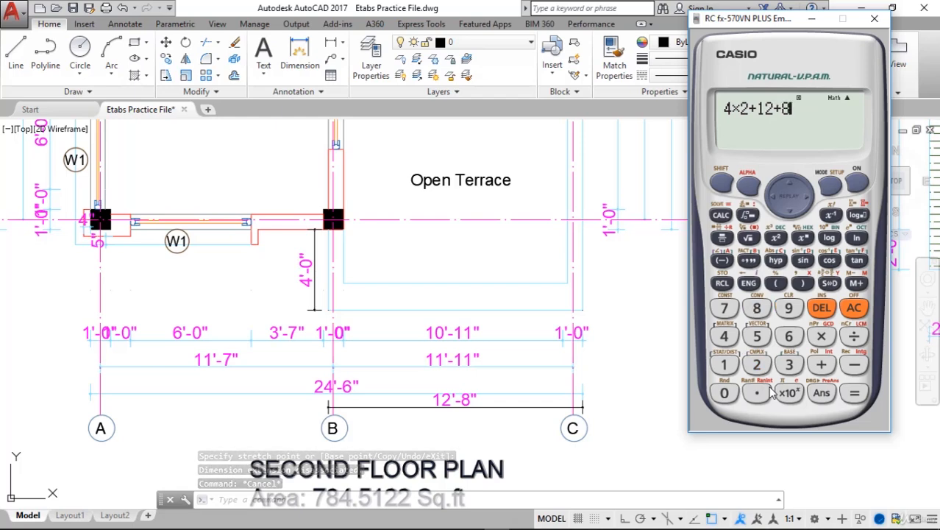
key("Return")
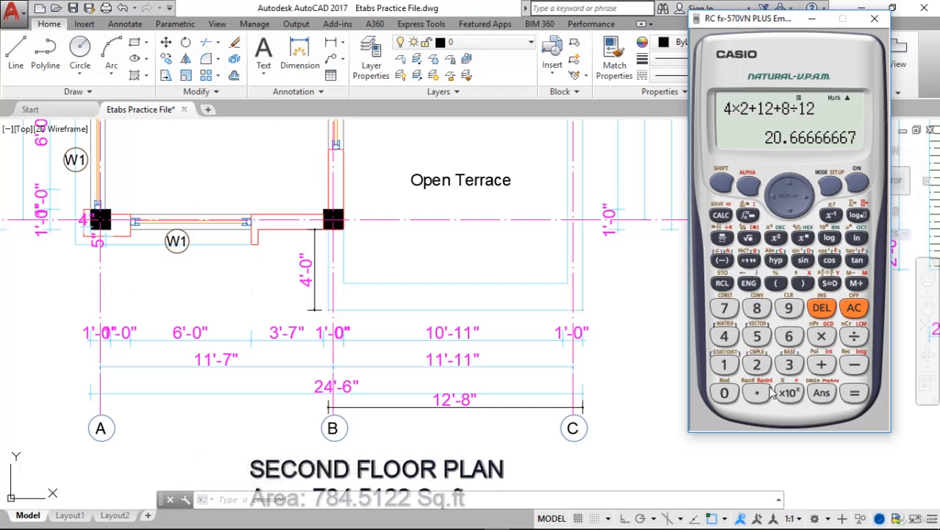
type("/3")
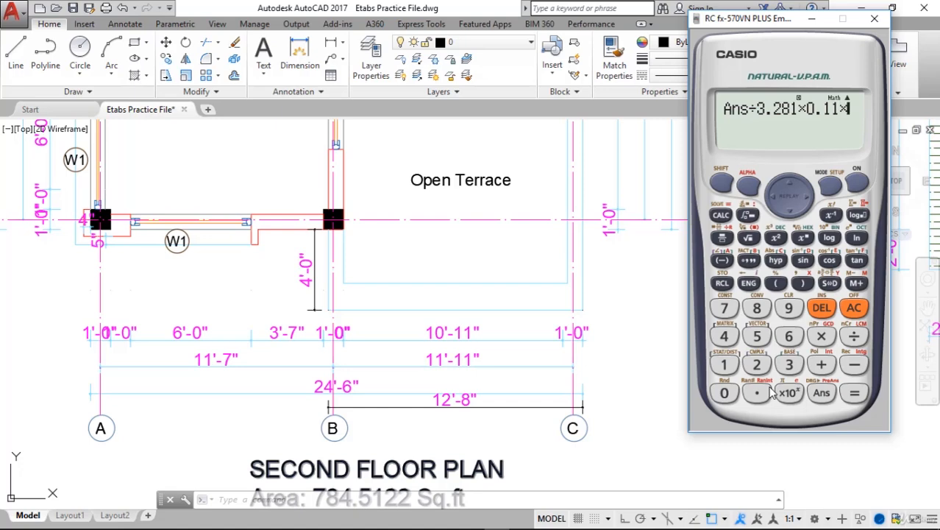
type(".281*0.11*1")
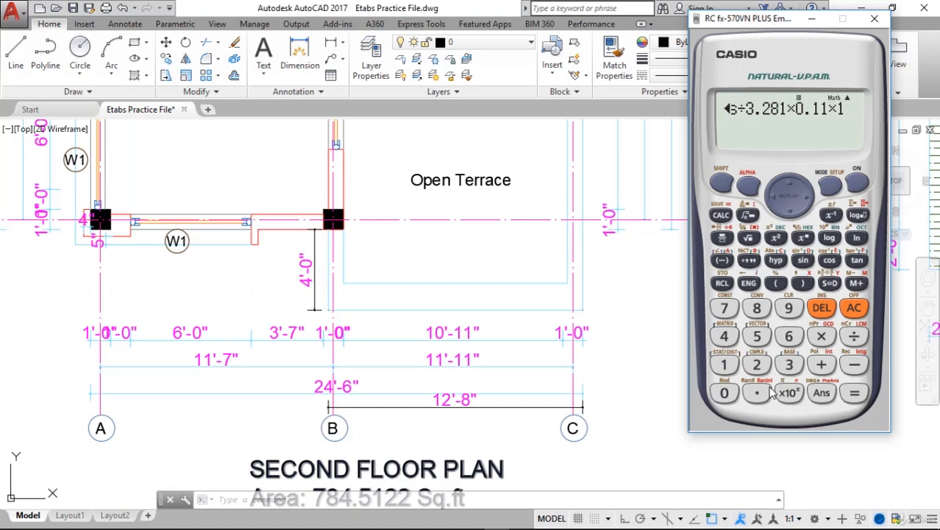
key("Return")
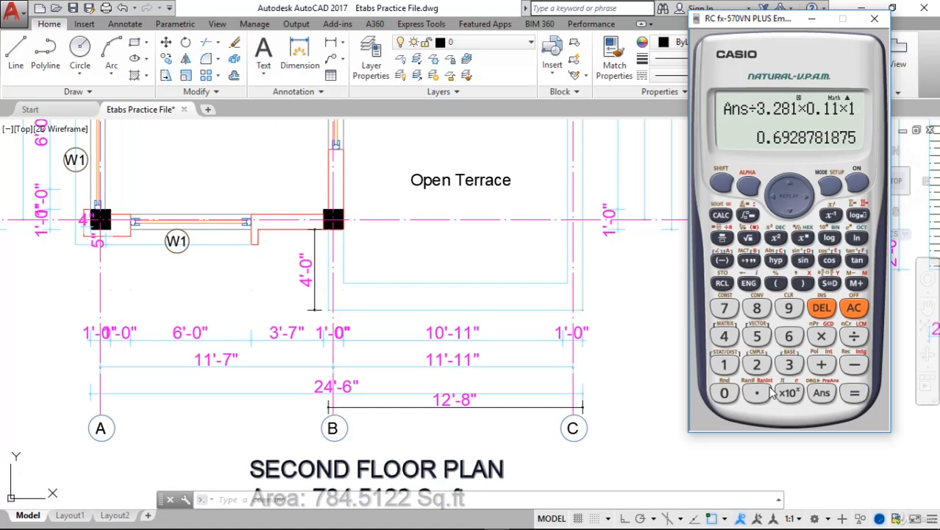
Store the wall volume in variable A and begin a fraction with A as numerator.
left_click(721, 285)
left_click(723, 261)
left_click(726, 237)
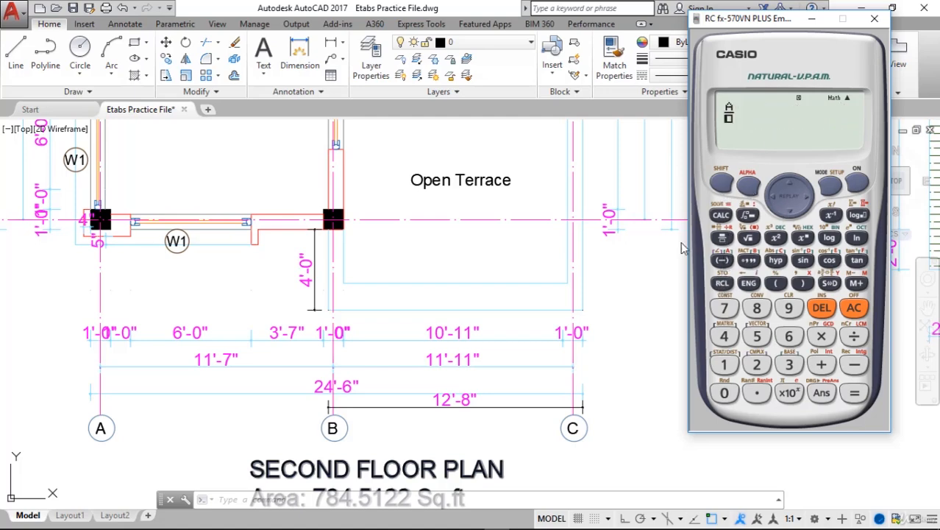
Dimension the Open Terrace's full depth from the wall at grid 2 to its outer edge, and return to the calculator.
left_click(595, 270)
scroll(596, 266, "up", 4)
scroll(596, 265, "down", 4)
mouse_move(599, 254)
middle_mouse_down()
mouse_move(603, 349)
mouse_move(584, 305)
middle_mouse_up()
scroll(603, 346, "down", 2)
left_click(332, 42)
left_click(573, 161)
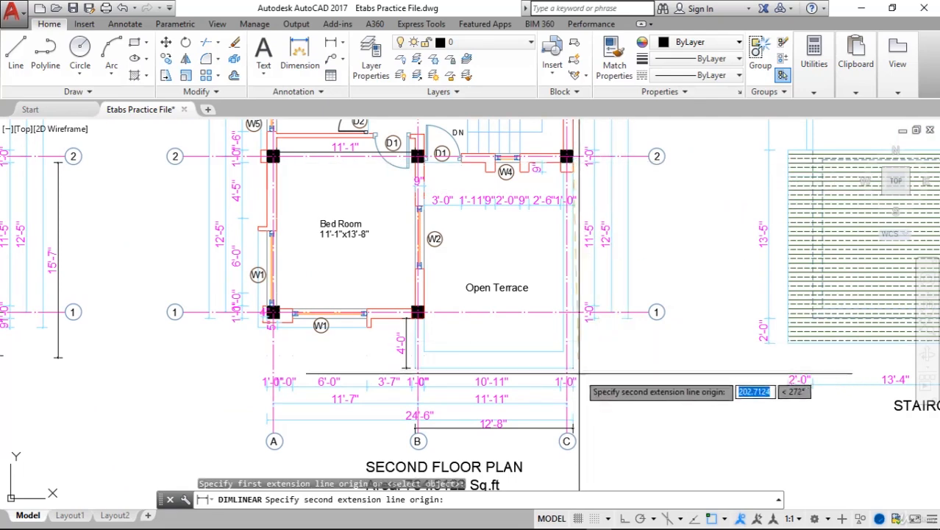
left_click(573, 367)
left_click(685, 313)
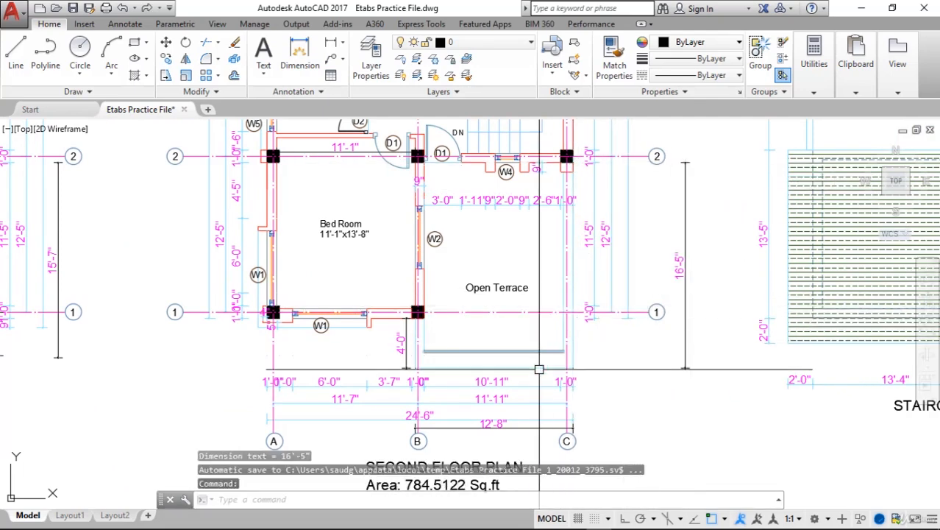
left_click(497, 520)
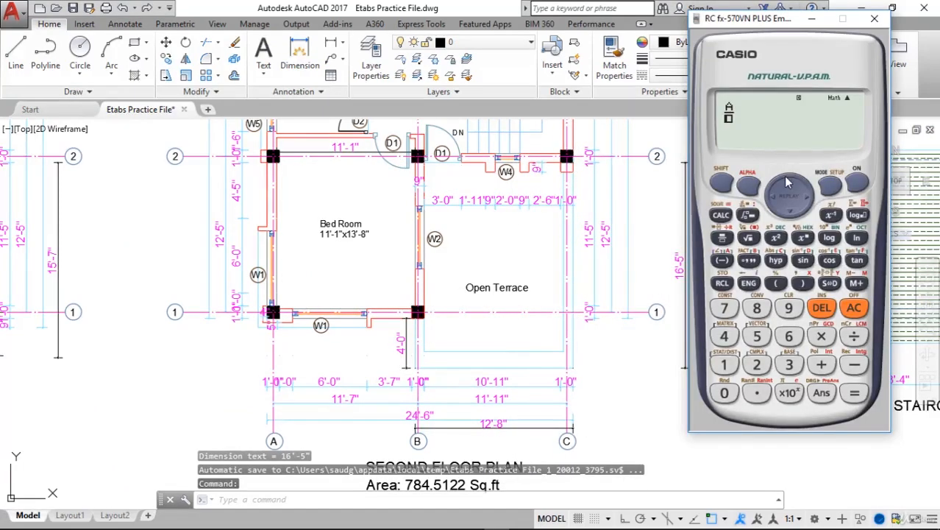
Complete the denominator as the terrace area (16+5÷12)×(12+8÷12) converted to square metres, and evaluate the fraction.
type("(16+5/1")
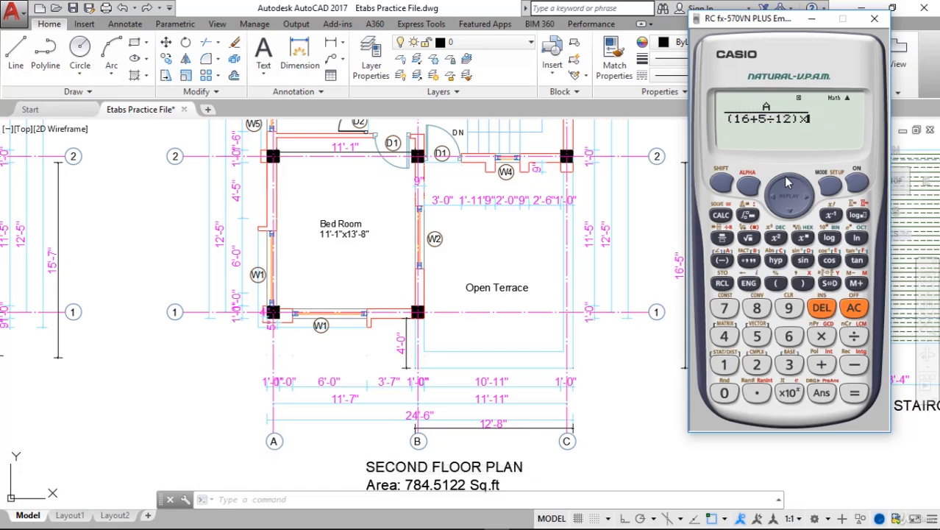
type("8/12)")
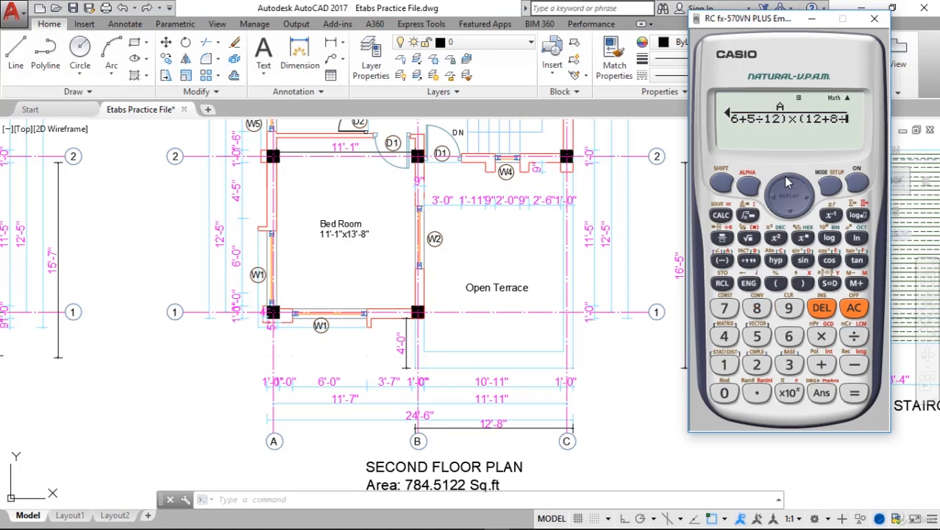
type("/10.76")
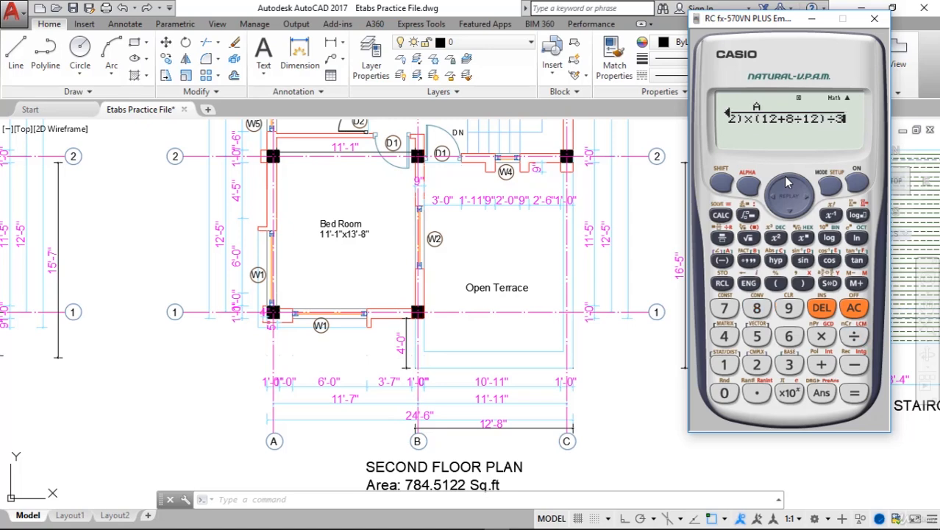
key("Return")
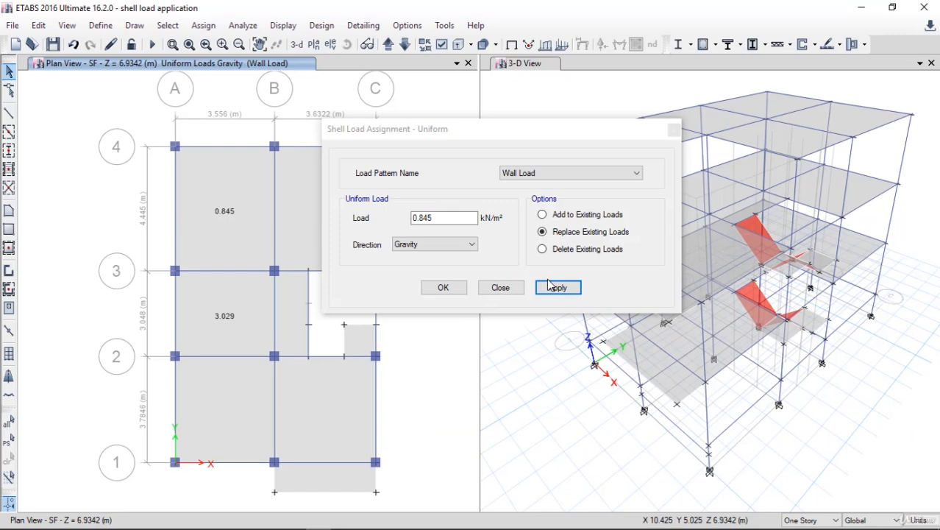
In ETABS, assign a uniform Wall Load of 0.035 kN/m² to the terrace slab between grids B–C and 1–2, and finish the load assignment.
left_click(326, 423)
double_click(431, 218)
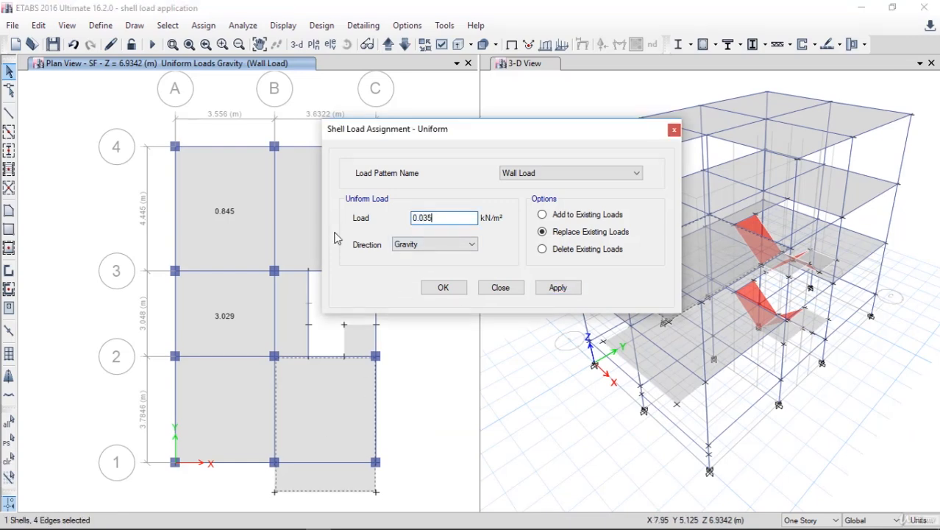
left_click(552, 287)
left_click(445, 288)
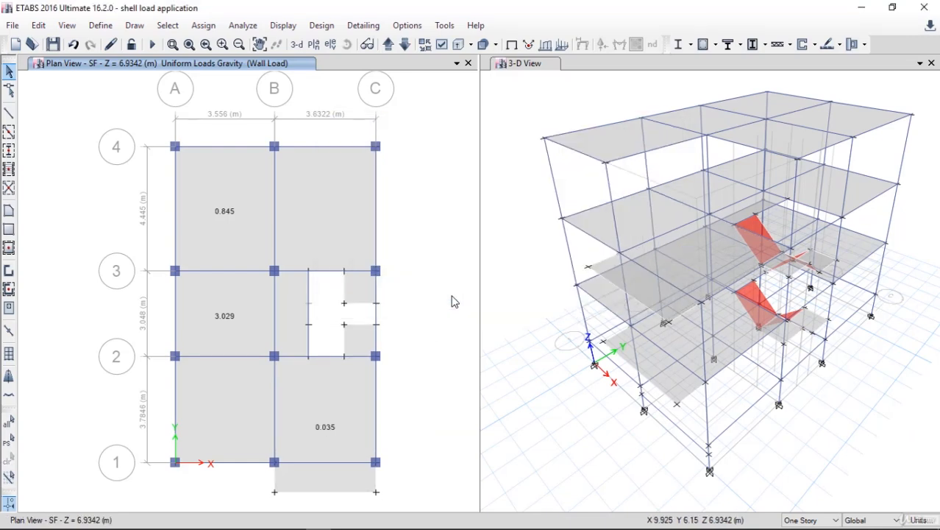
Save a copy of the model as "shell load applicatio part-II" in the Load application folder.
left_click(13, 27)
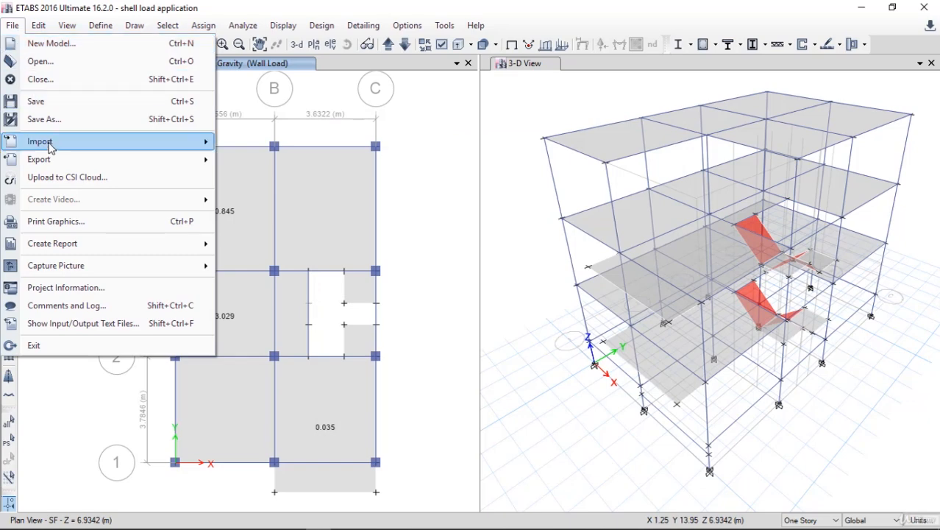
left_click(47, 120)
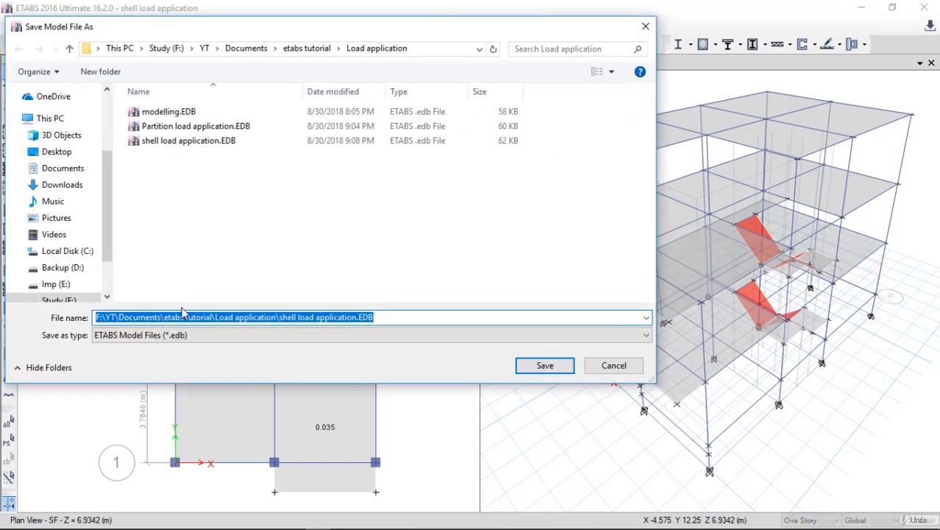
type("shell load app")
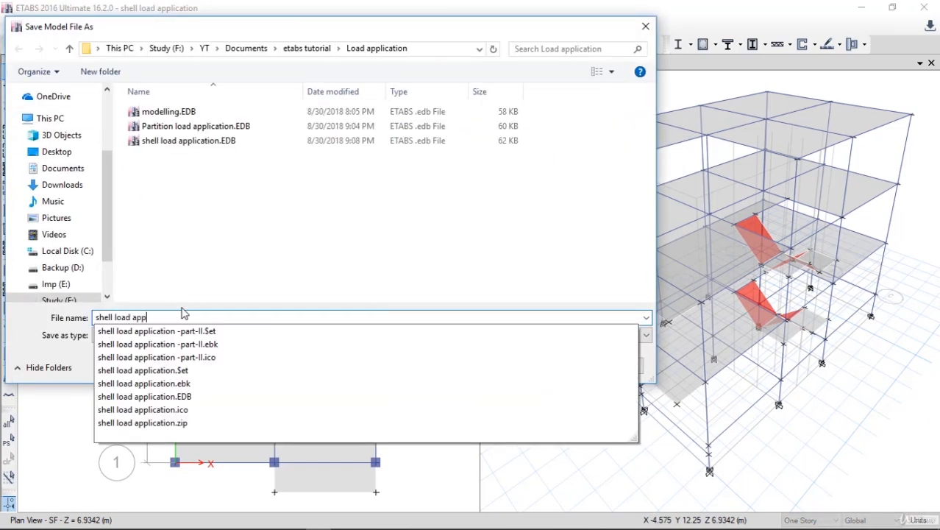
type("licatio par")
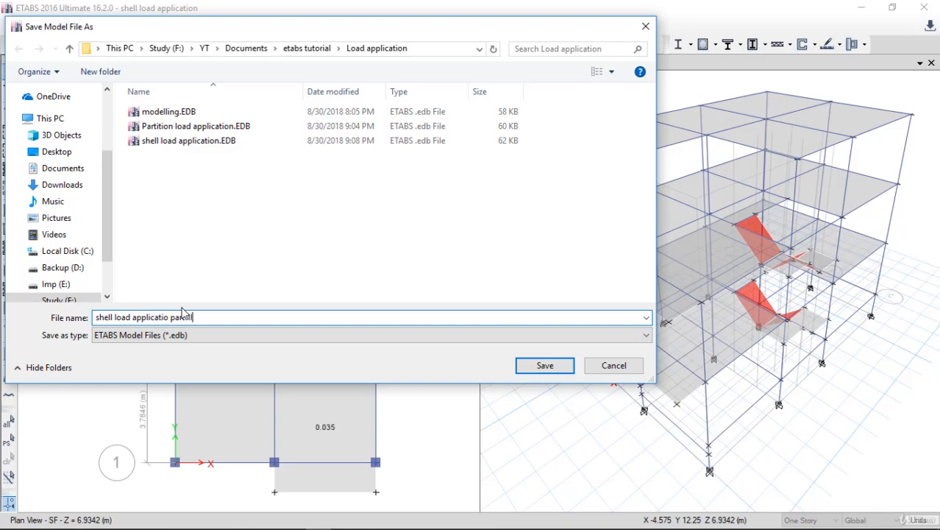
type("t-II")
key("Return")
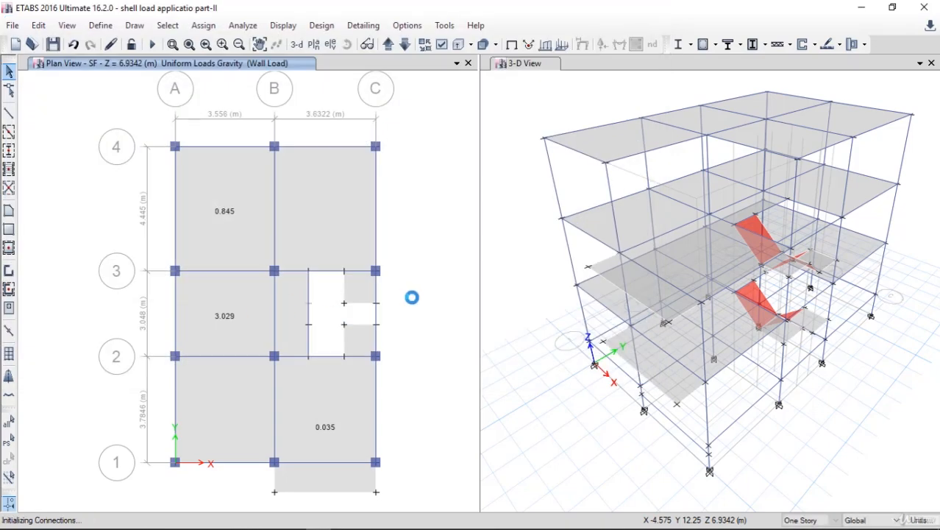
Switch to the AutoCAD drawing and examine the wall layouts on the first floor, second floor and staircase cover plans.
mouse_move(535, 525)
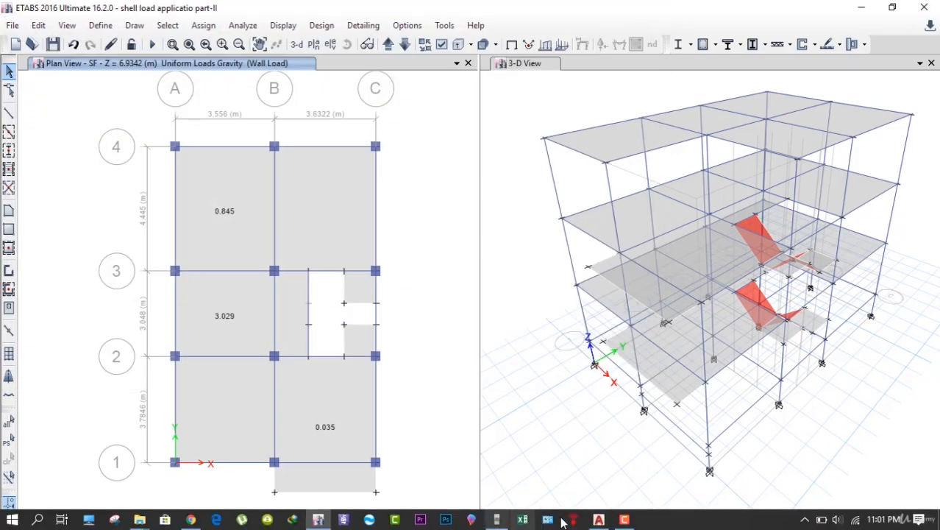
left_click(598, 521)
scroll(527, 319, "down", 5)
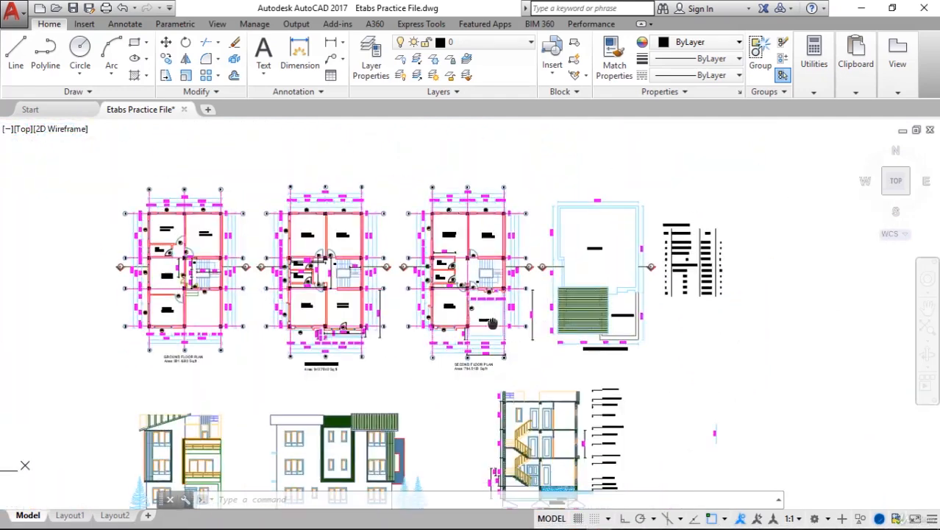
scroll(452, 302, "up", 4)
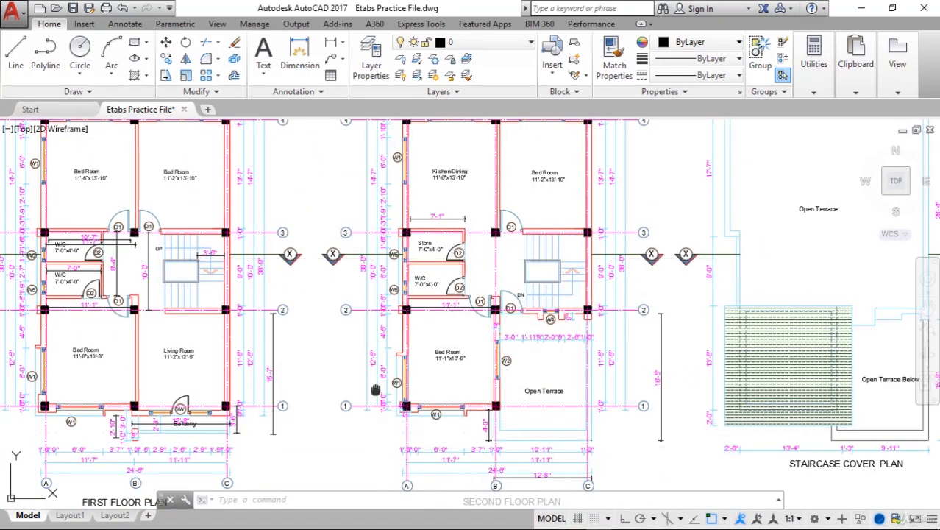
middle_click_drag(474, 389, 551, 370)
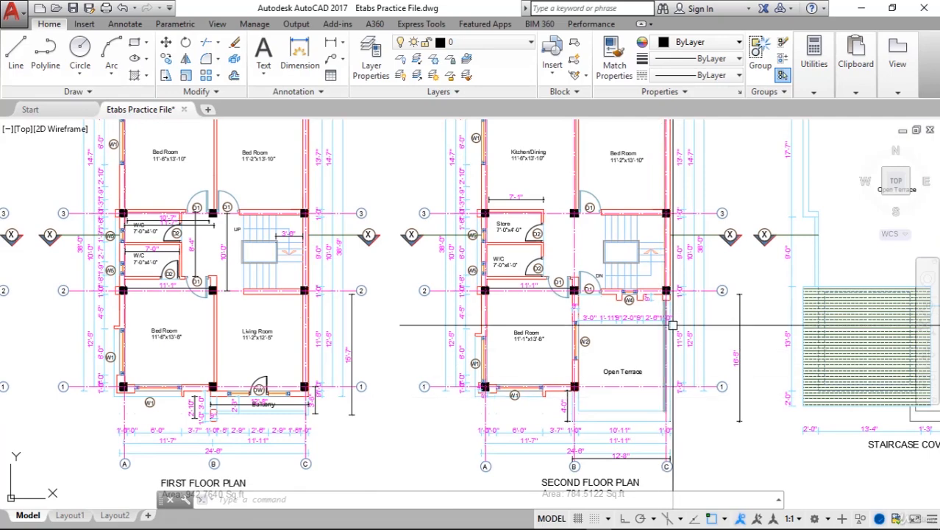
scroll(177, 287, "down", 2)
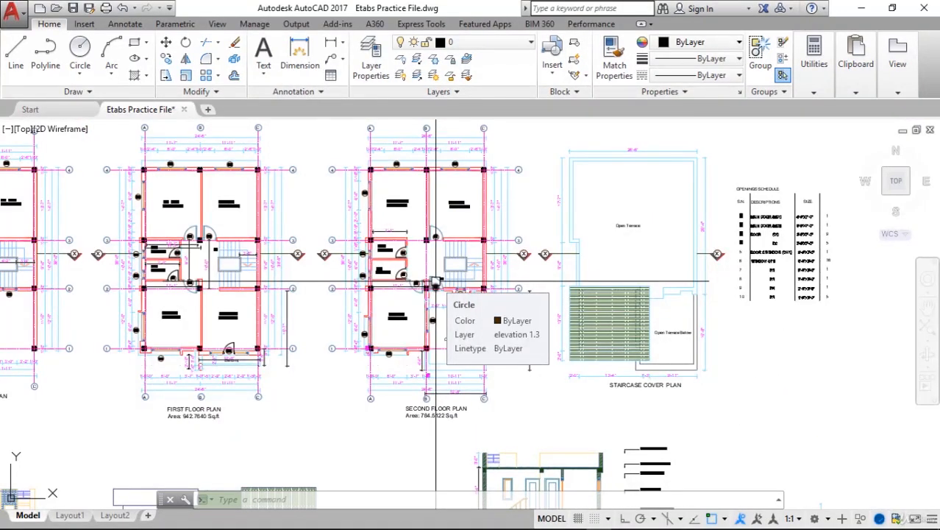
scroll(455, 239, "up", 4)
scroll(198, 328, "down", 4)
mouse_move(186, 332)
middle_mouse_down()
mouse_move(224, 334)
mouse_move(361, 303)
middle_mouse_up()
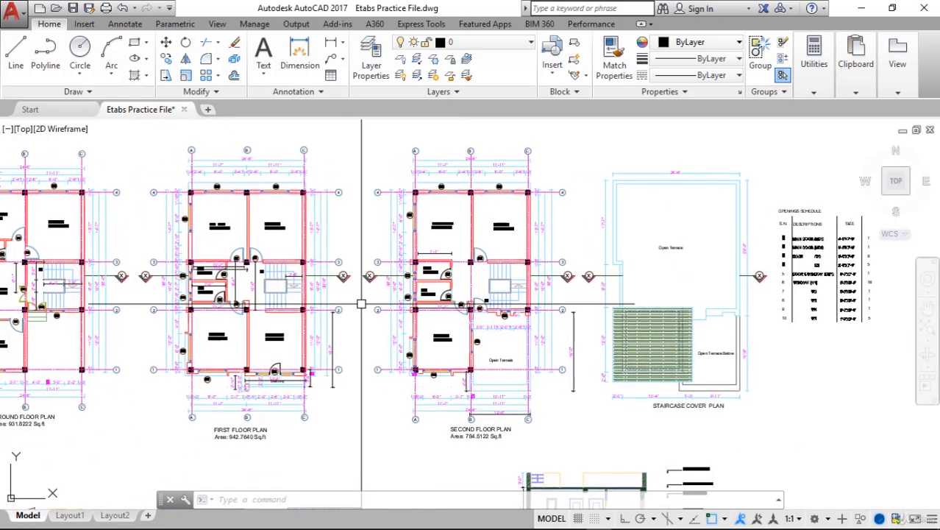